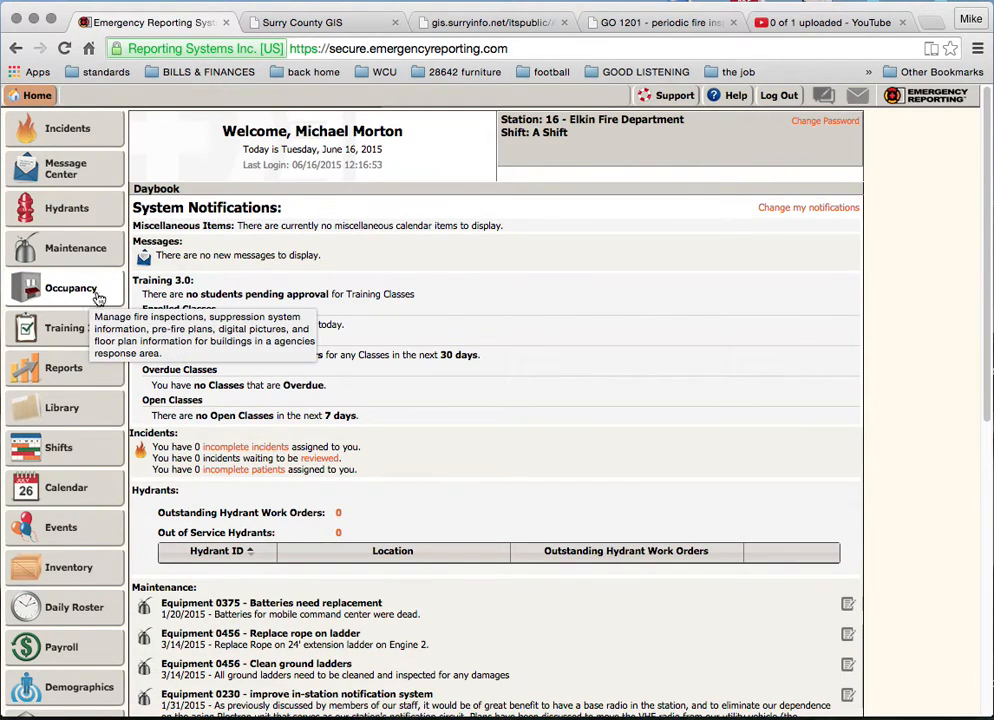
Open the occupancy management section and browse the list of occupancies.
{"action": "left_click", "coordinate": [97, 295]}
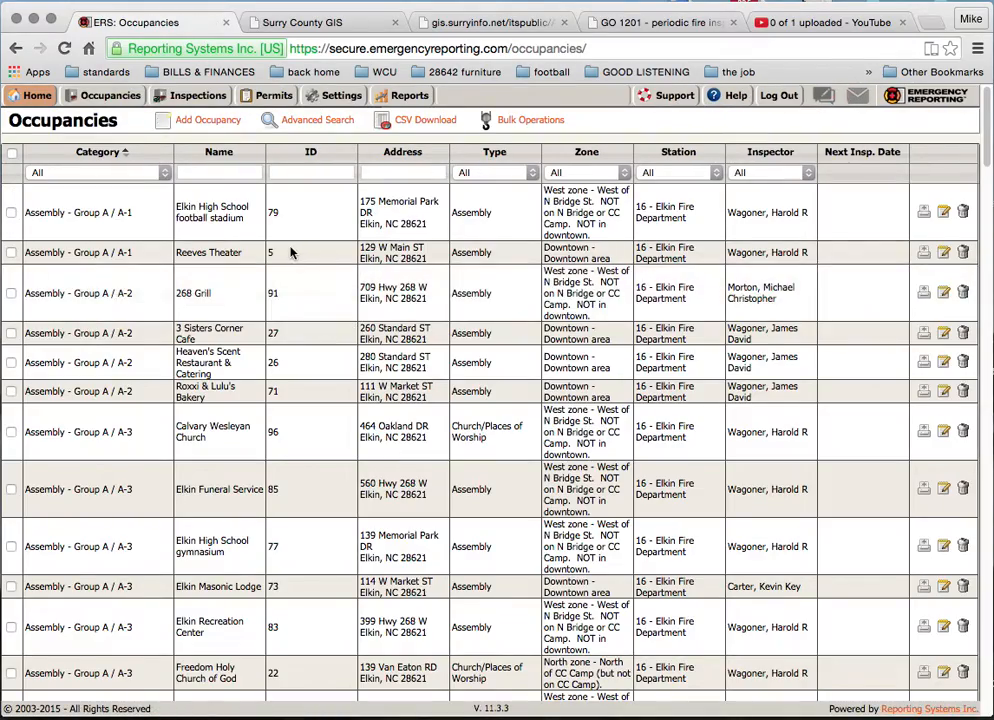
{"action": "scroll", "coordinate": [290, 252], "scroll_direction": "down", "scroll_amount": 10}
{"action": "scroll", "coordinate": [290, 252], "scroll_direction": "up", "scroll_amount": 15}
{"action": "scroll", "coordinate": [290, 252], "scroll_direction": "down", "scroll_amount": 2}
Filter the occupancy list by the name "town", and clear the name filter again.
{"action": "left_click", "coordinate": [238, 173]}
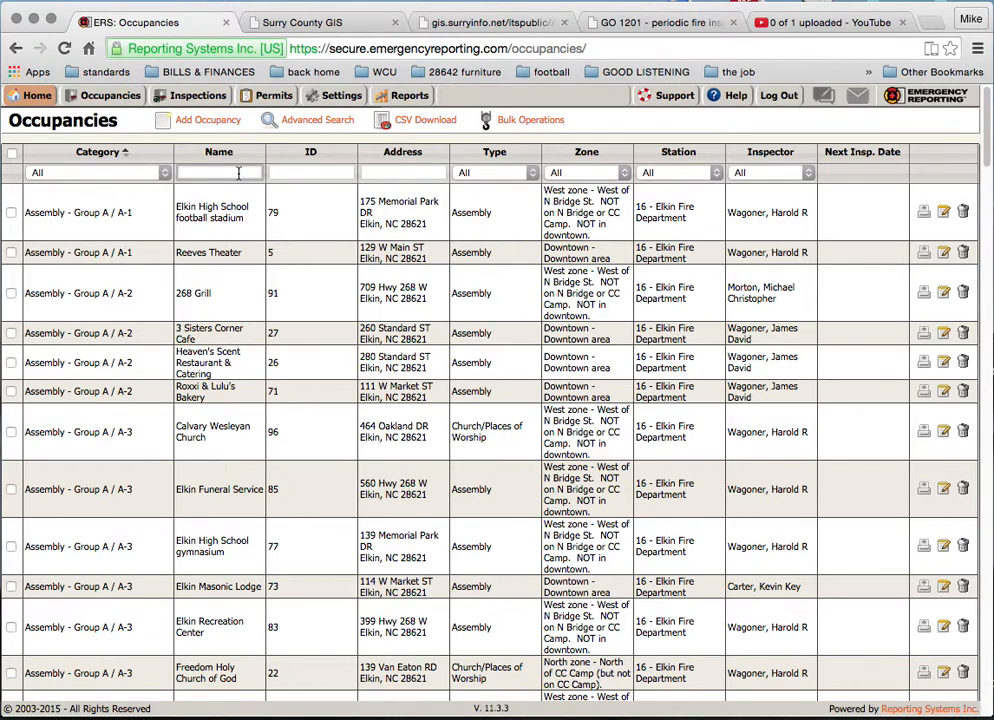
{"action": "type", "text": "town"}
{"action": "key", "text": "Return"}
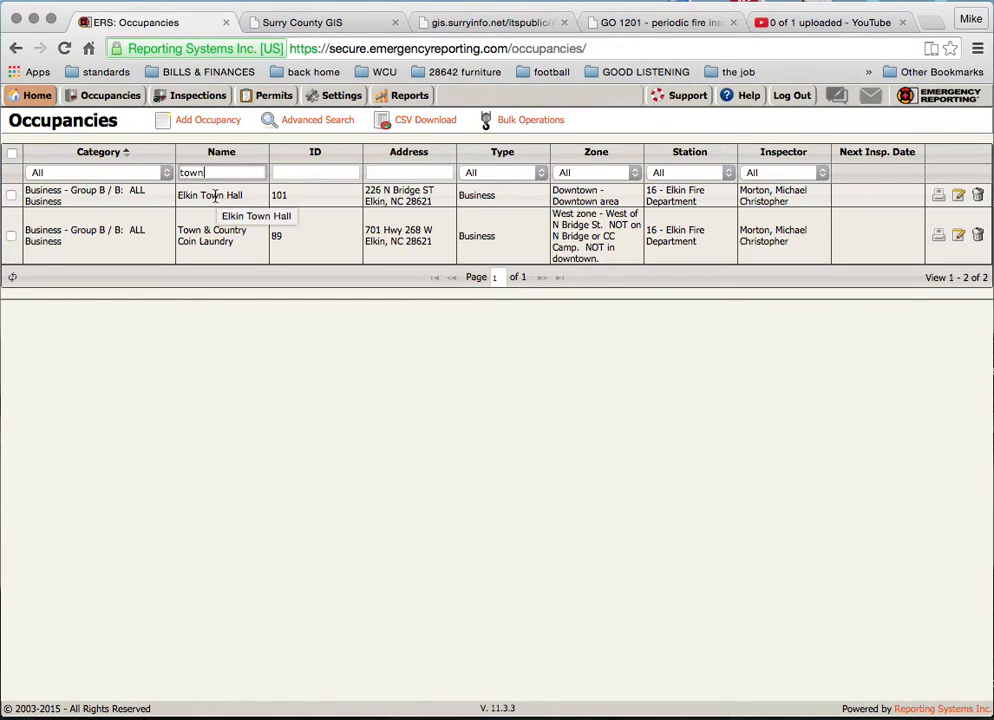
{"action": "key", "text": "BackSpace"}
{"action": "key", "text": "BackSpace"}
{"action": "key", "text": "BackSpace"}
{"action": "key", "text": "BackSpace"}
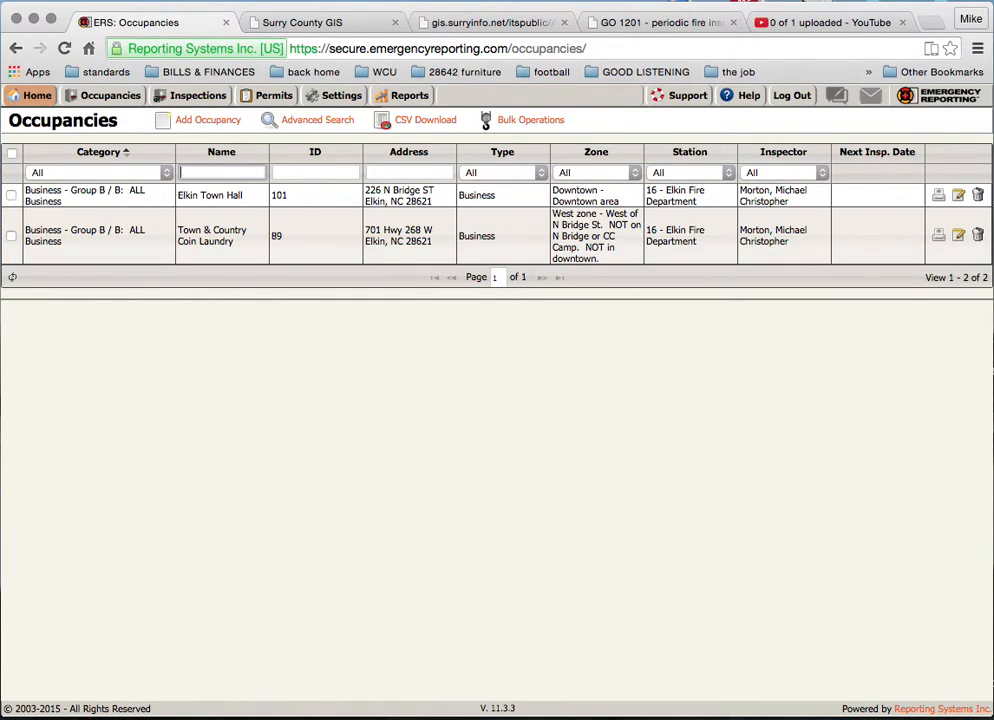
Filter the occupancies by address 226, and open the Elkin Town Hall record's inspections.
{"action": "left_click", "coordinate": [389, 173]}
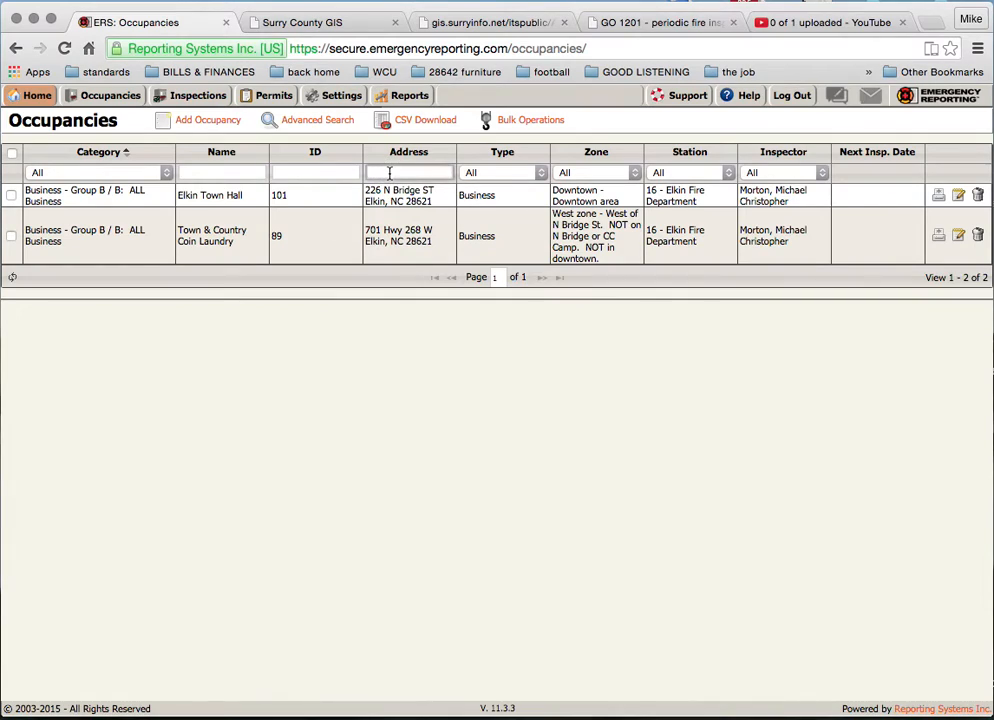
{"action": "type", "text": "226"}
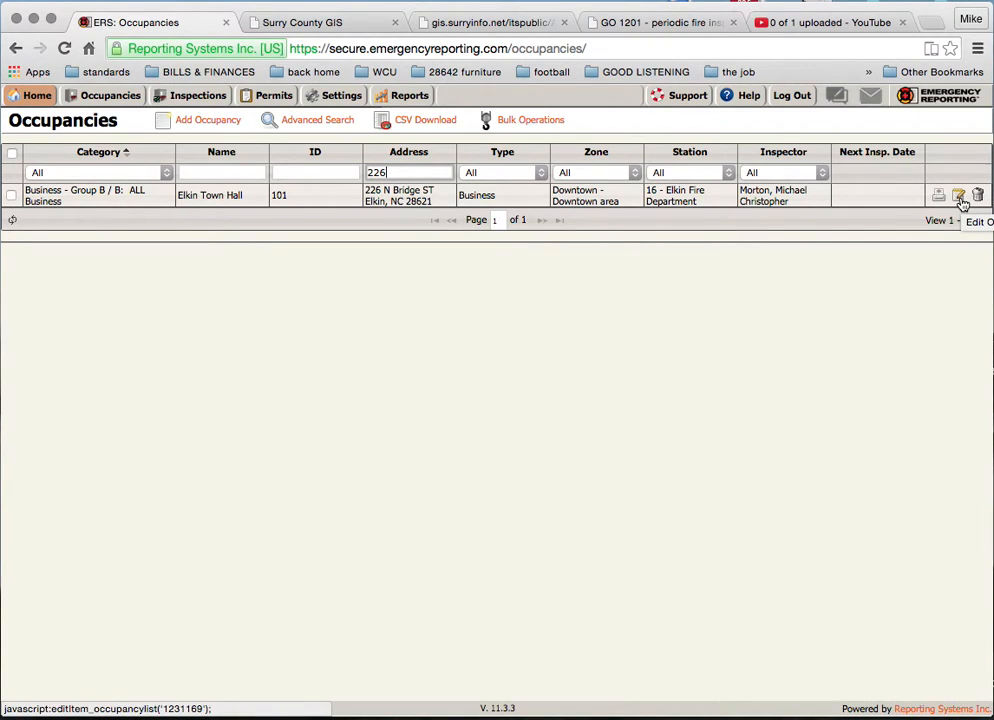
{"action": "double_click", "coordinate": [525, 196]}
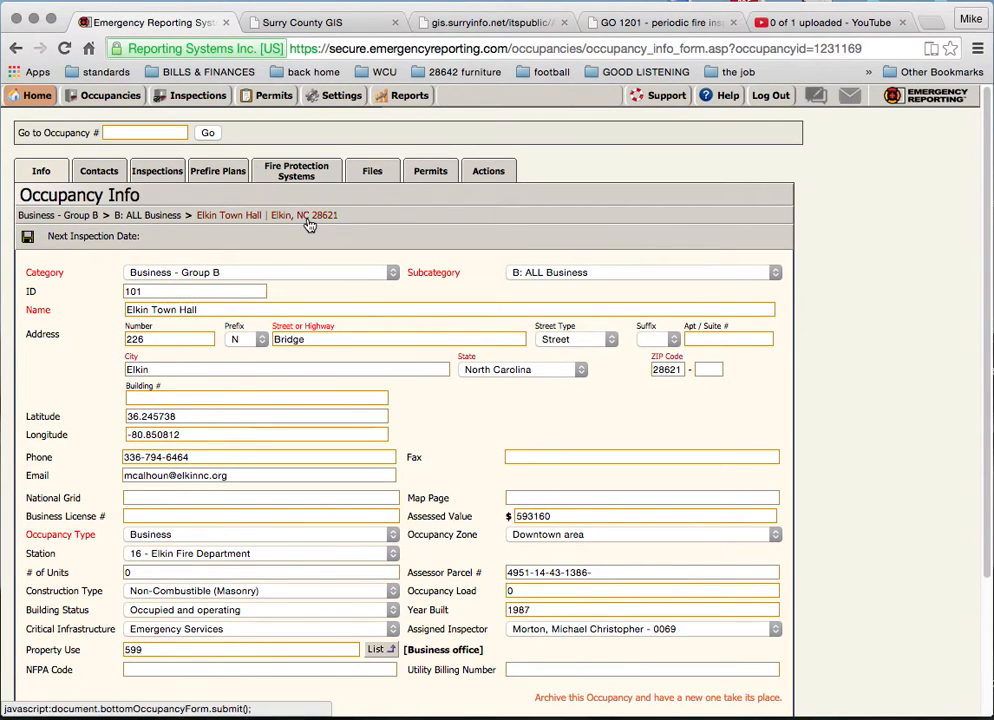
{"action": "left_click", "coordinate": [155, 171]}
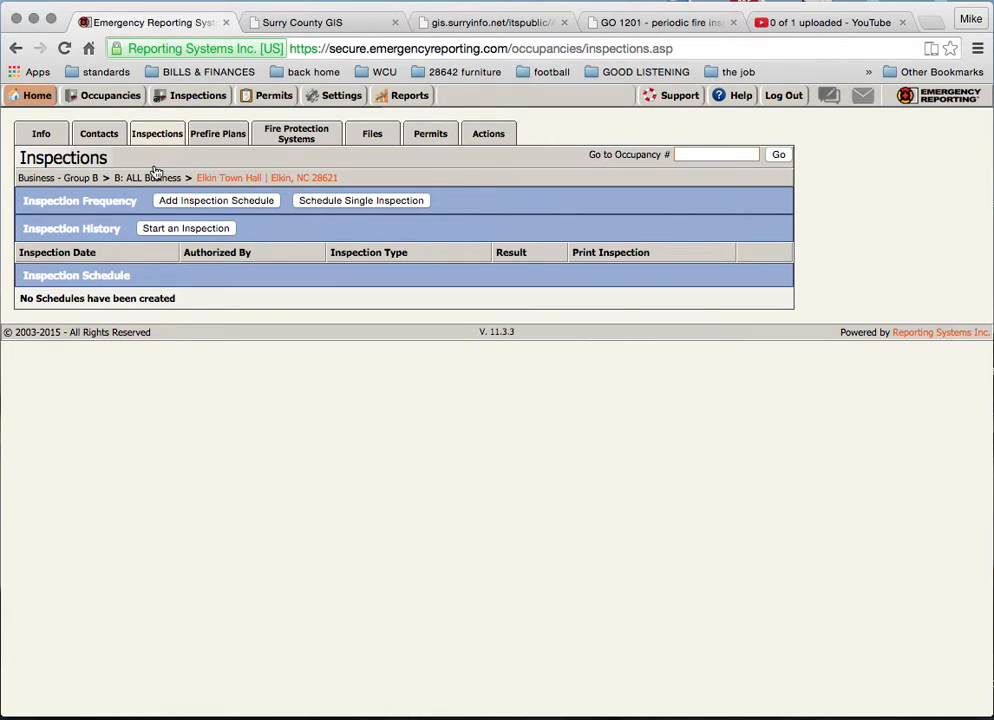
Check the inspection frequencies in the GO 1201 document, and add a Periodic/Scheduled inspection schedule for every 3 years starting 06/16/2015.
{"action": "left_click", "coordinate": [630, 24]}
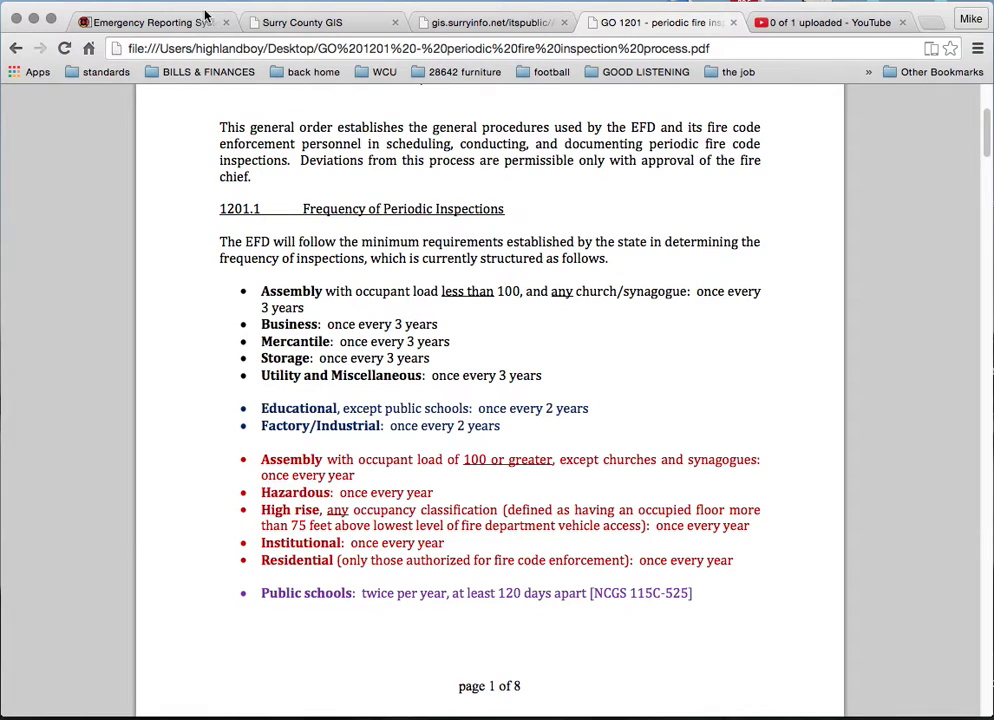
{"action": "left_click", "coordinate": [158, 22]}
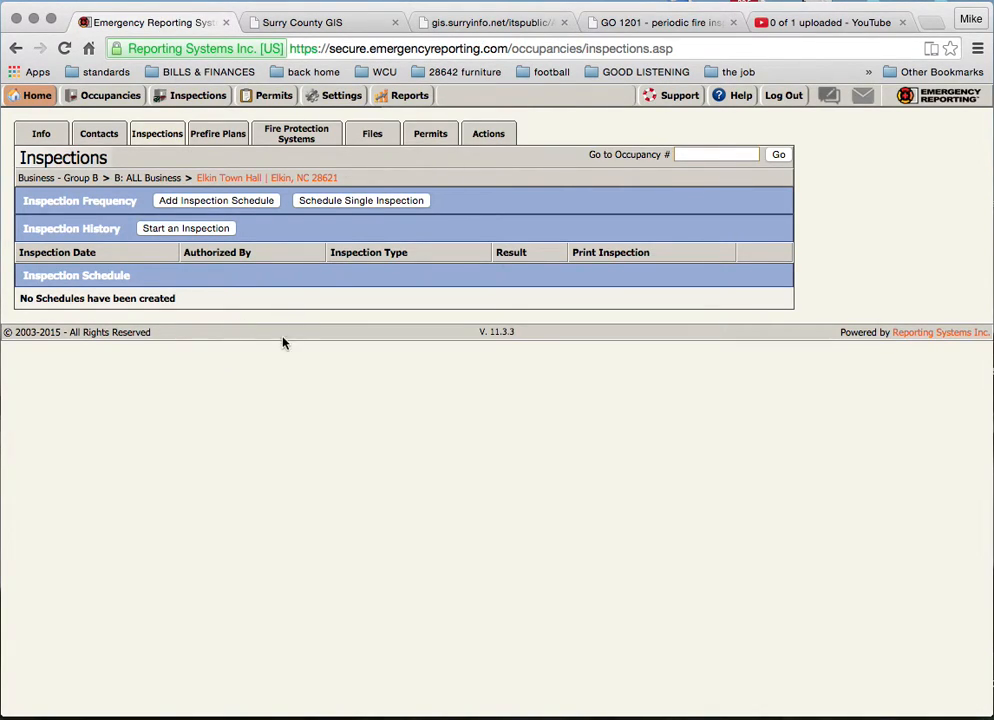
{"action": "left_click", "coordinate": [221, 204]}
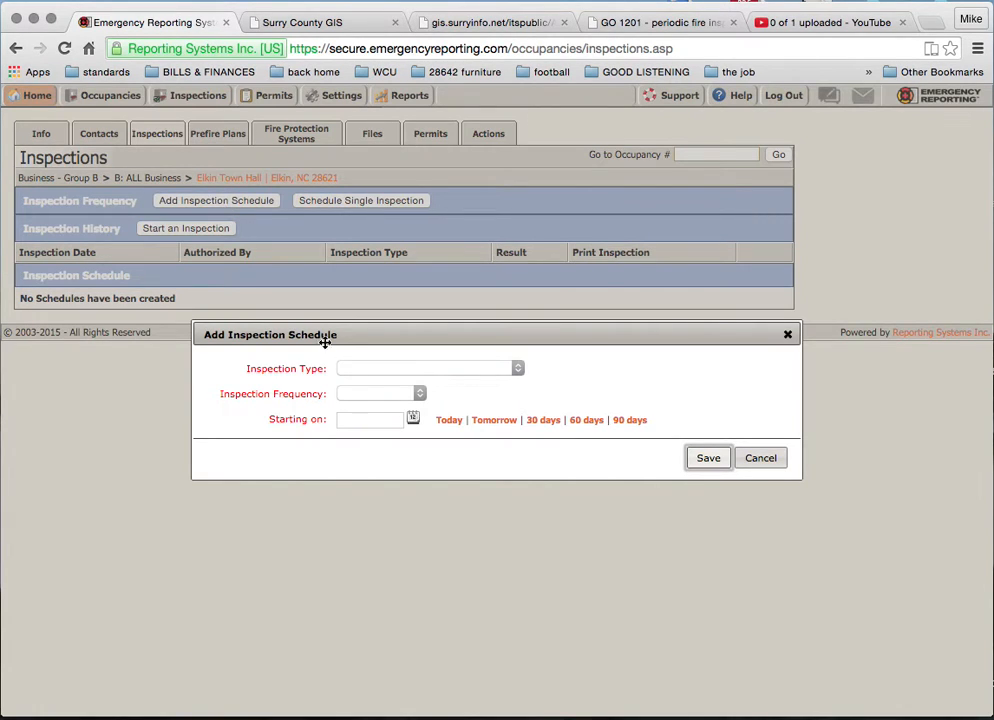
{"action": "left_click", "coordinate": [379, 396]}
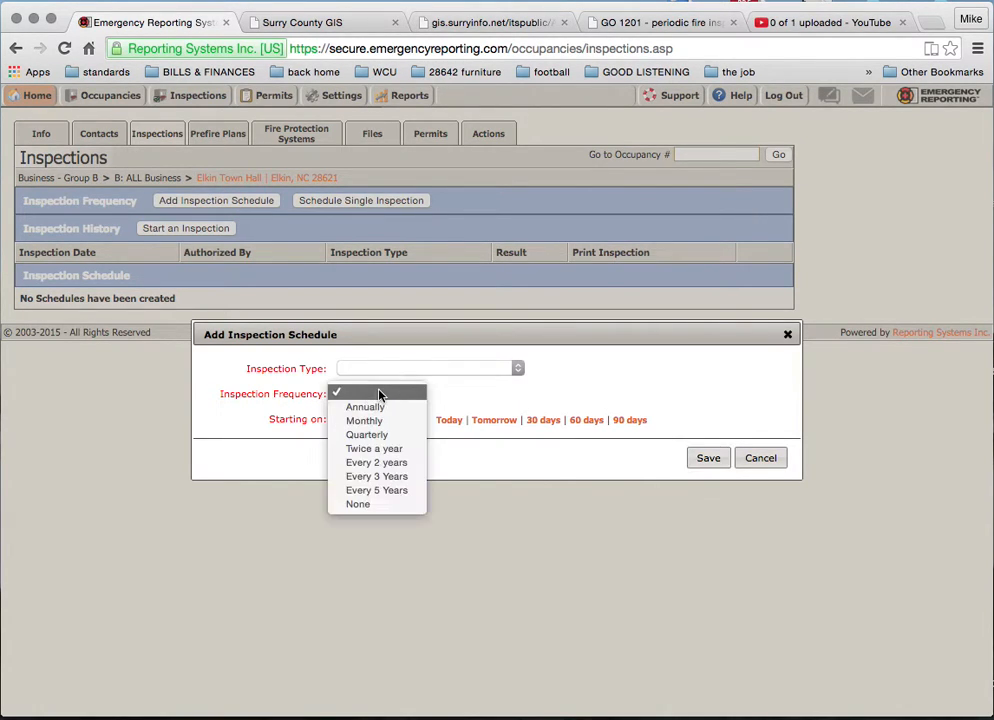
{"action": "left_click", "coordinate": [376, 478]}
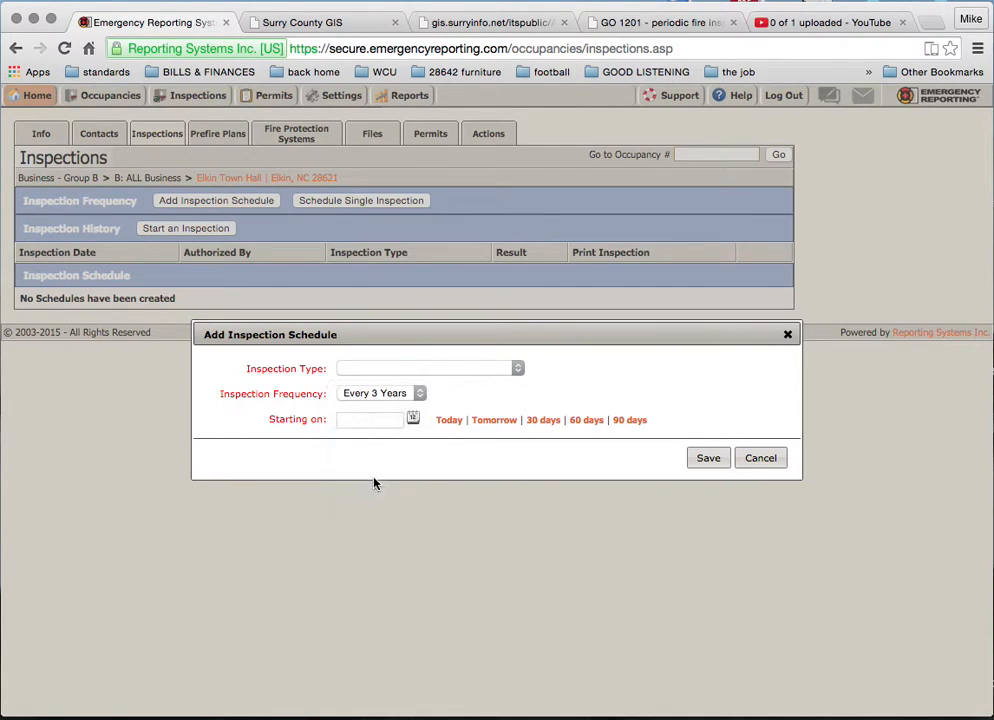
{"action": "left_click", "coordinate": [445, 424]}
{"action": "left_click", "coordinate": [453, 371]}
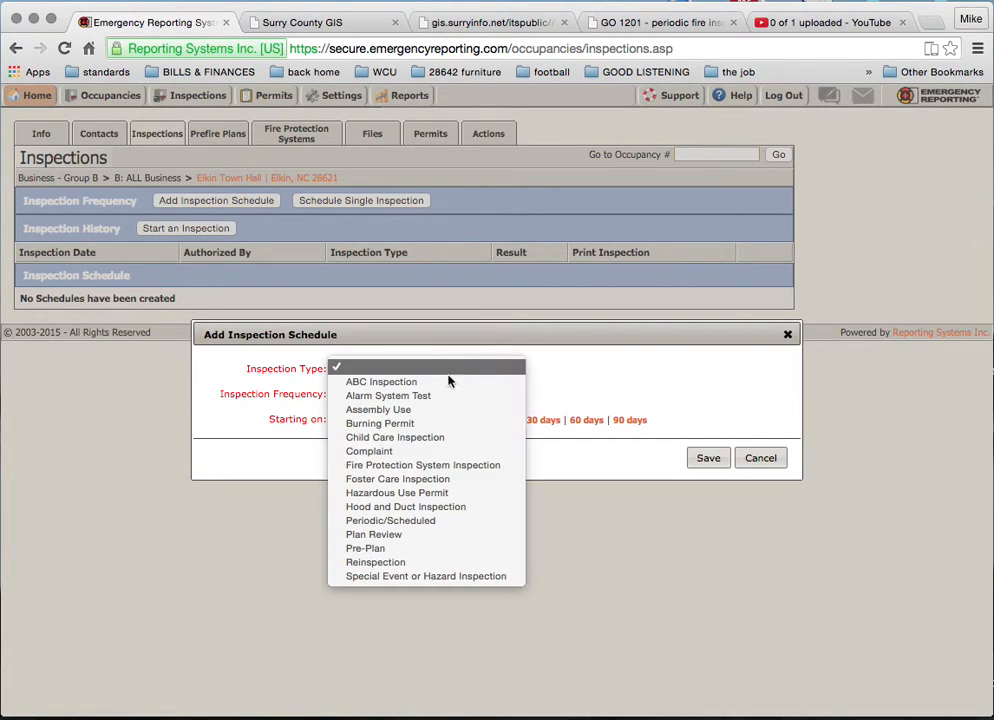
{"action": "left_click", "coordinate": [428, 521]}
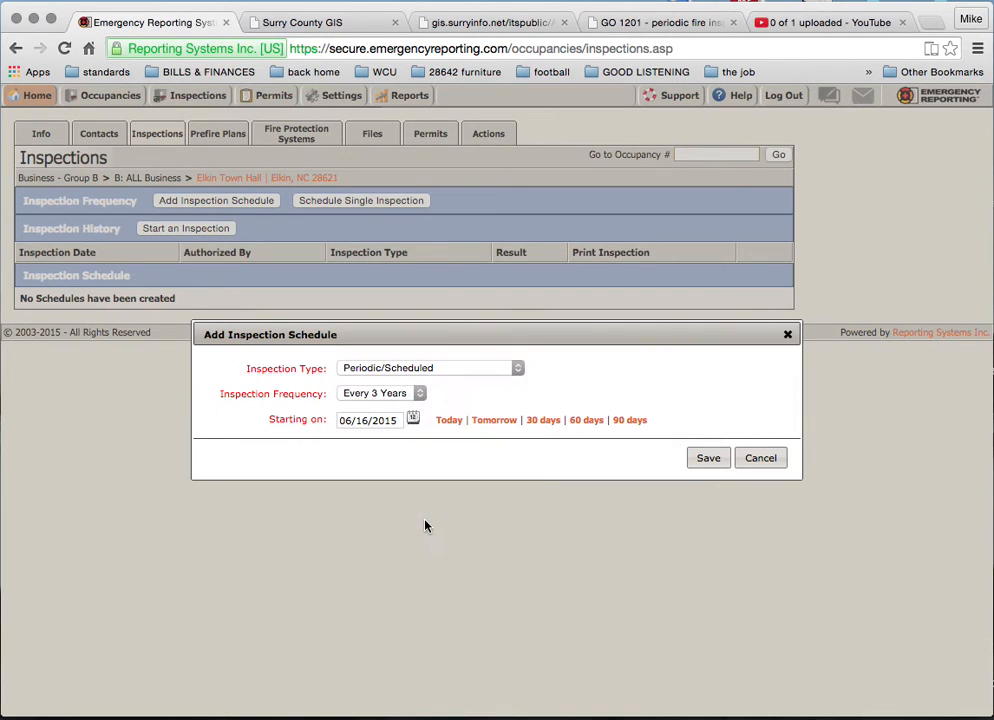
{"action": "left_click", "coordinate": [712, 459]}
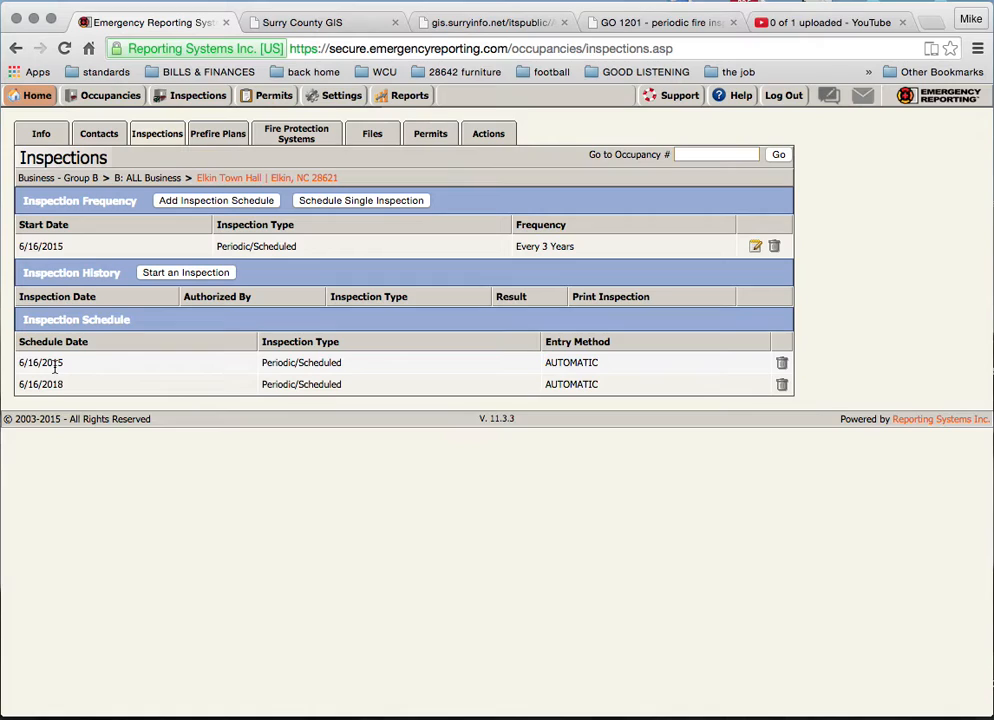
Start an inspection for Elkin Town Hall dated 06/16/2015 with a time in of 09:30.
{"action": "left_click", "coordinate": [163, 273]}
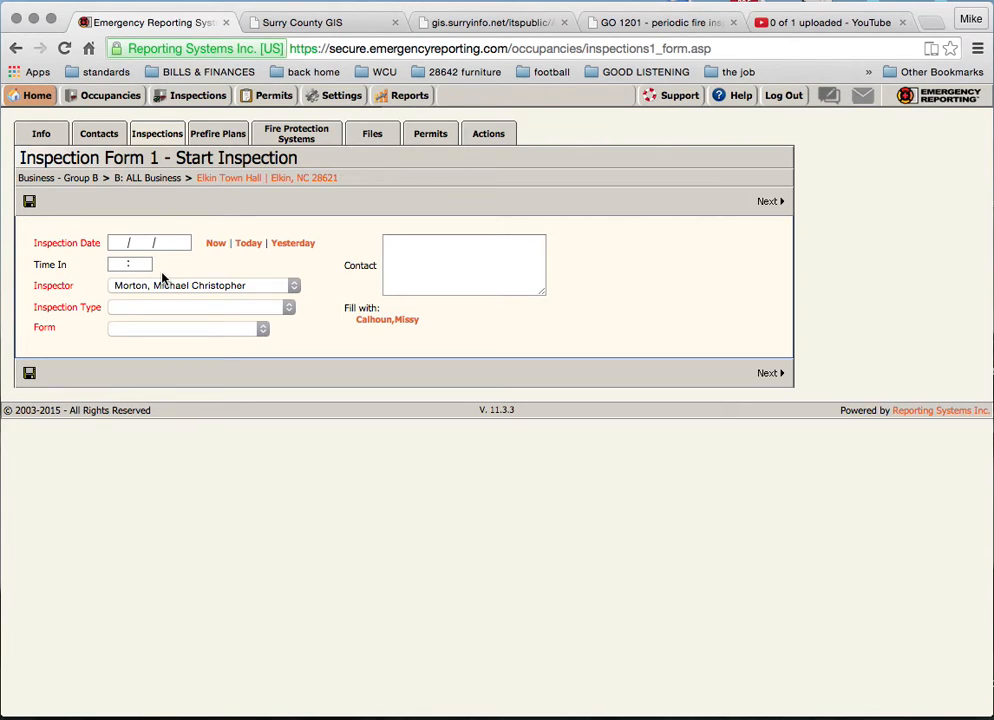
{"action": "left_click", "coordinate": [253, 245]}
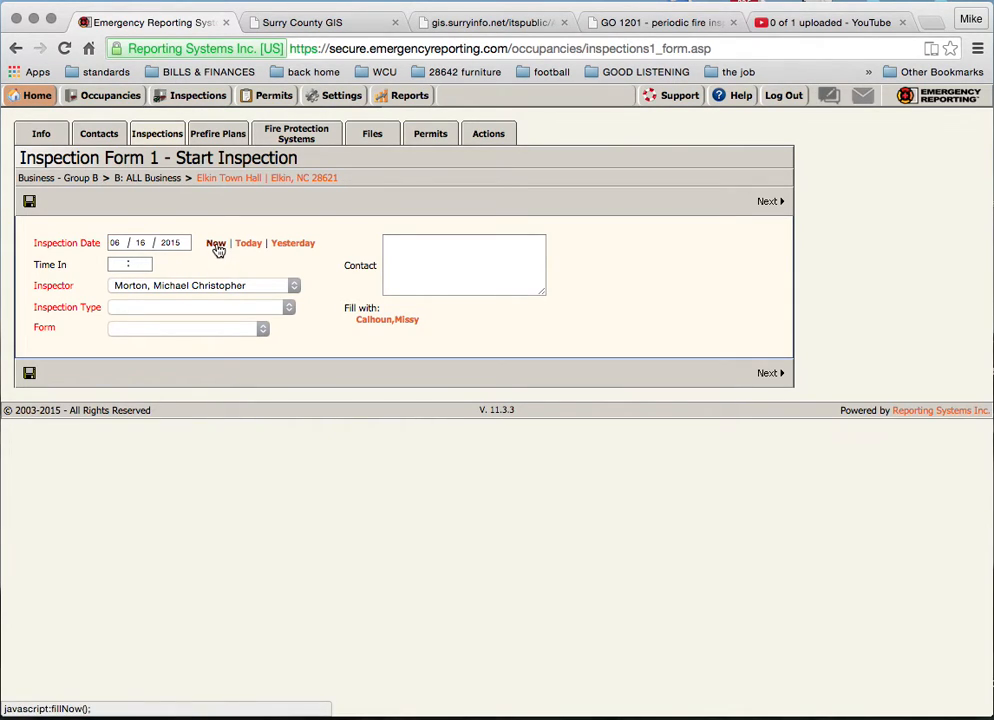
{"action": "left_click", "coordinate": [113, 265]}
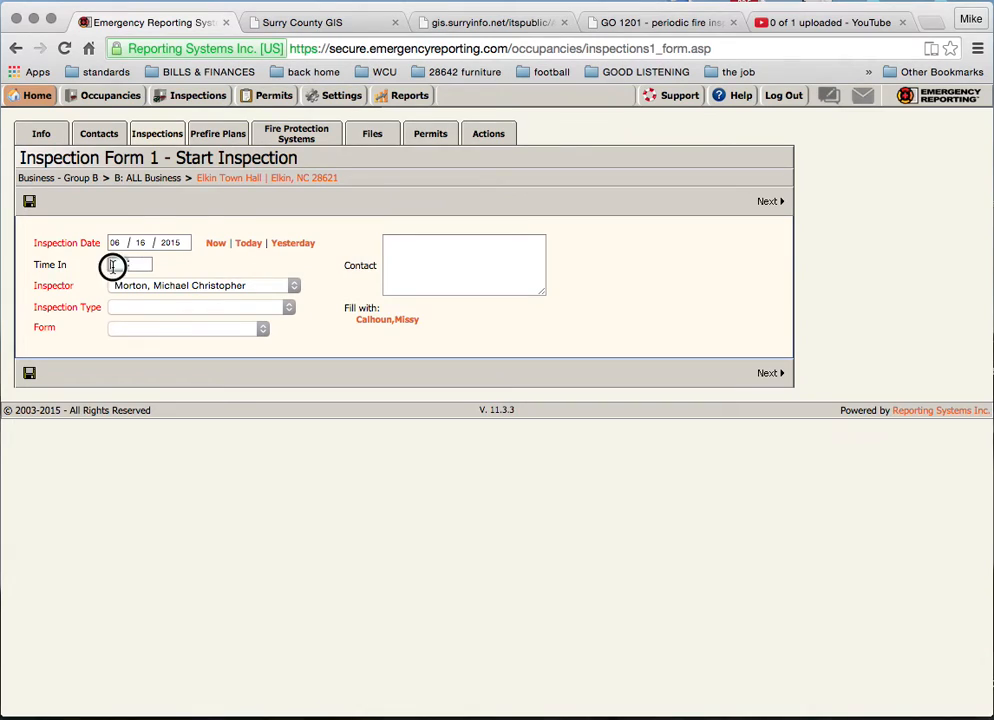
{"action": "type", "text": "0930"}
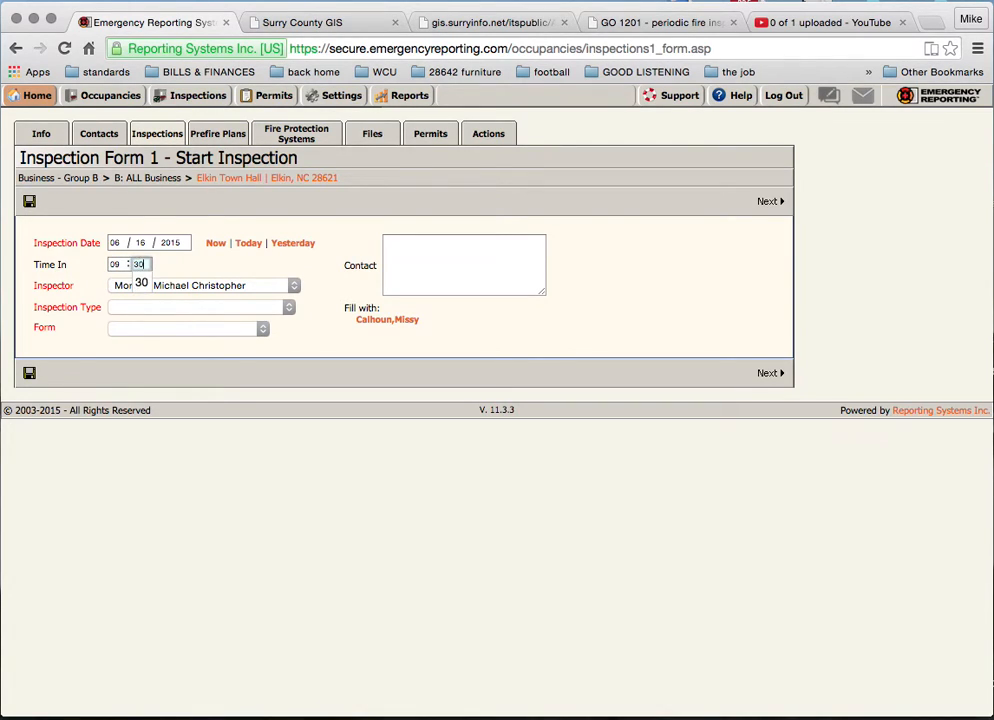
{"action": "left_click", "coordinate": [216, 245]}
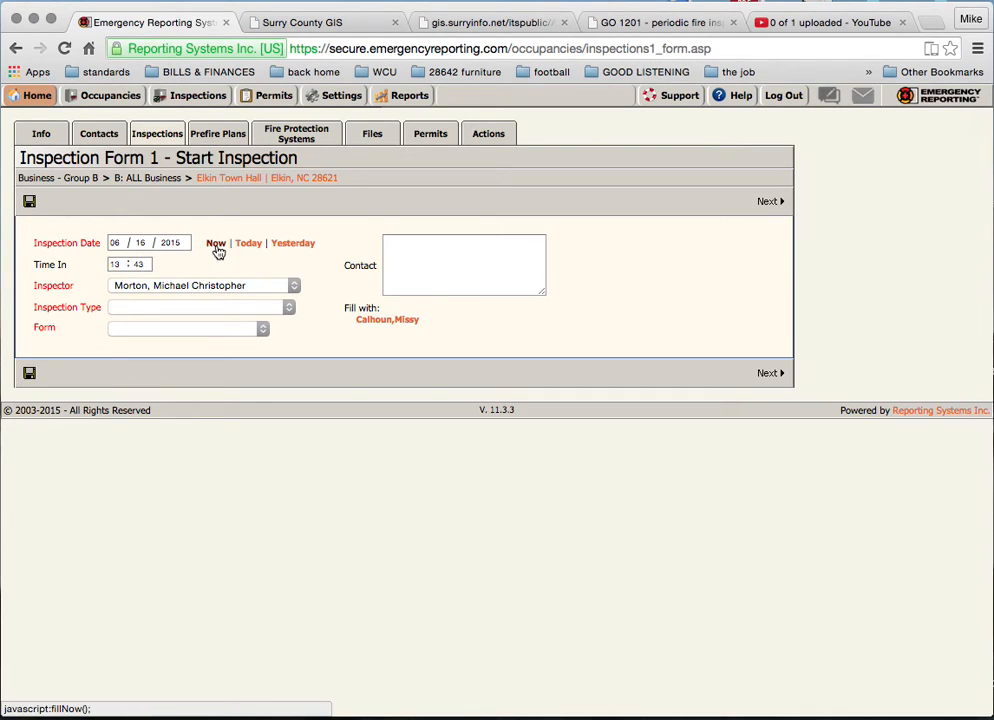
{"action": "left_click", "coordinate": [120, 262]}
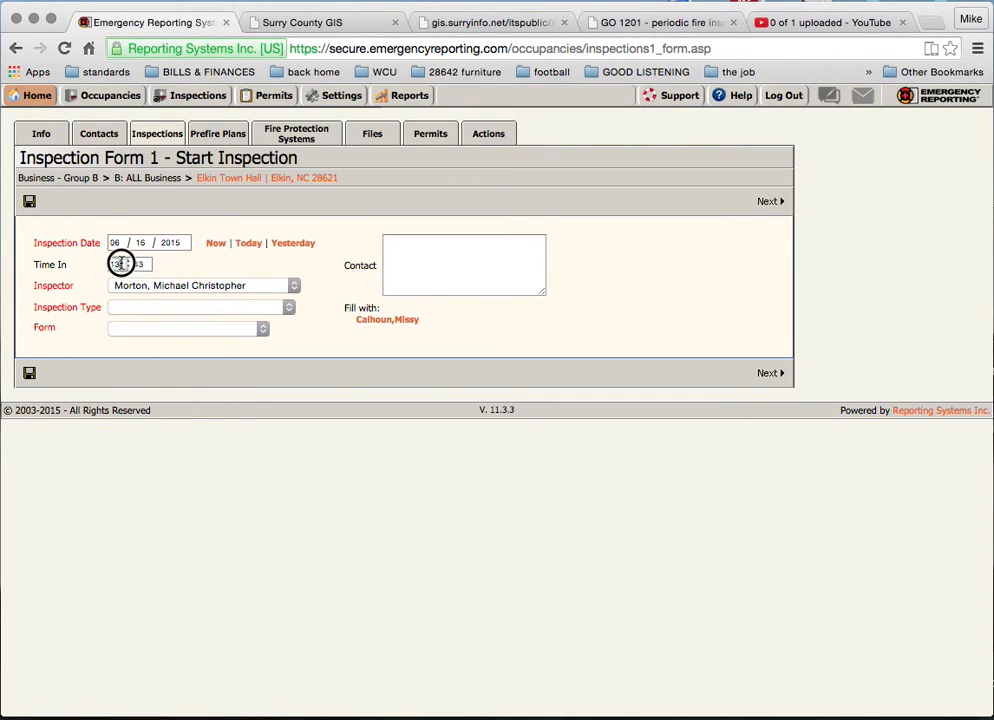
{"action": "type", "text": "09 : 30"}
Choose a different inspector for the inspection, and switch back to the originally assigned inspector.
{"action": "left_click", "coordinate": [183, 289]}
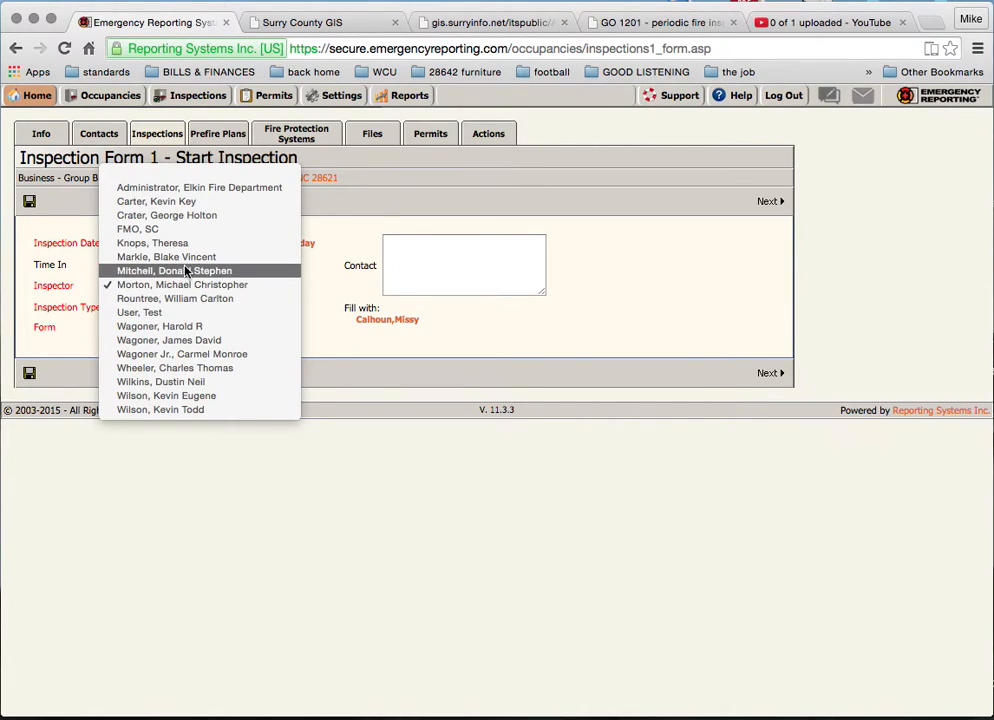
{"action": "left_click", "coordinate": [180, 341]}
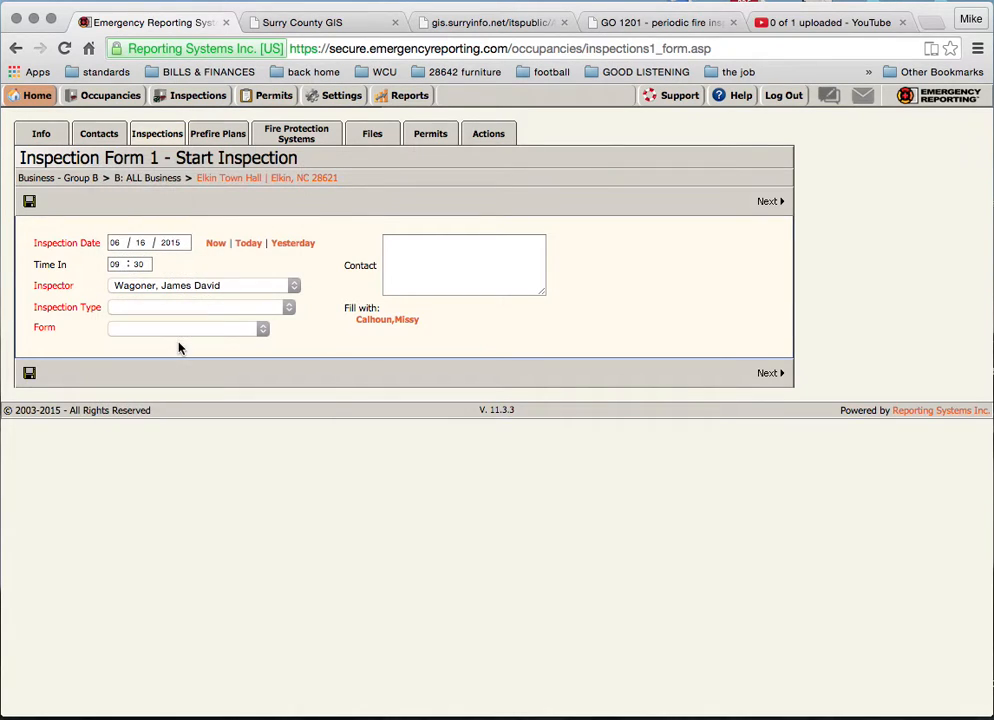
{"action": "left_click", "coordinate": [187, 285]}
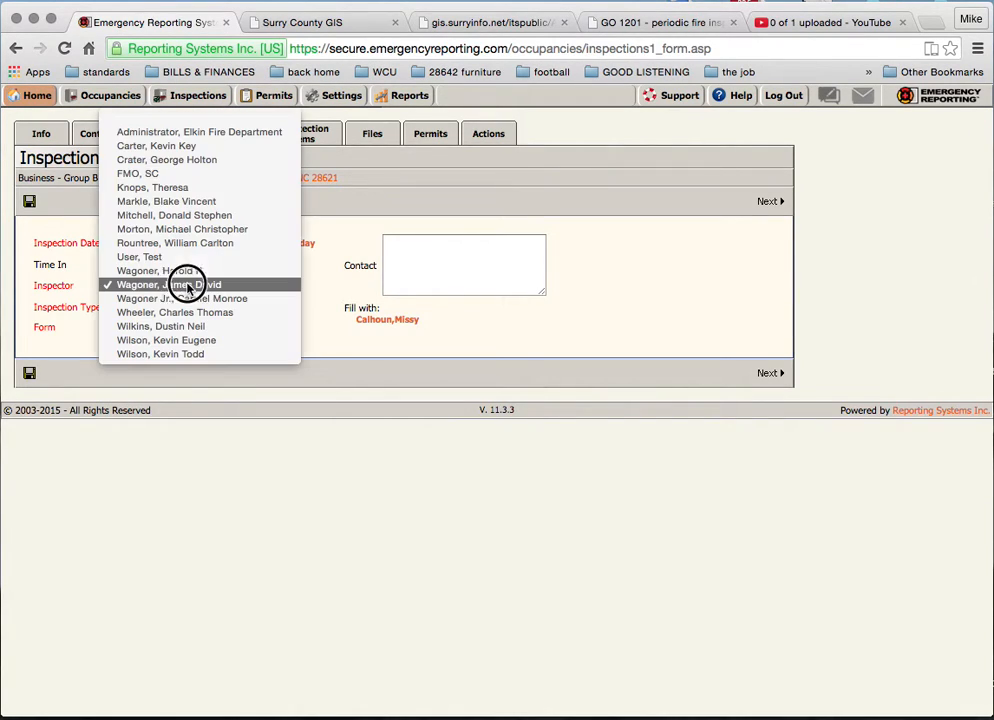
{"action": "left_click", "coordinate": [187, 229]}
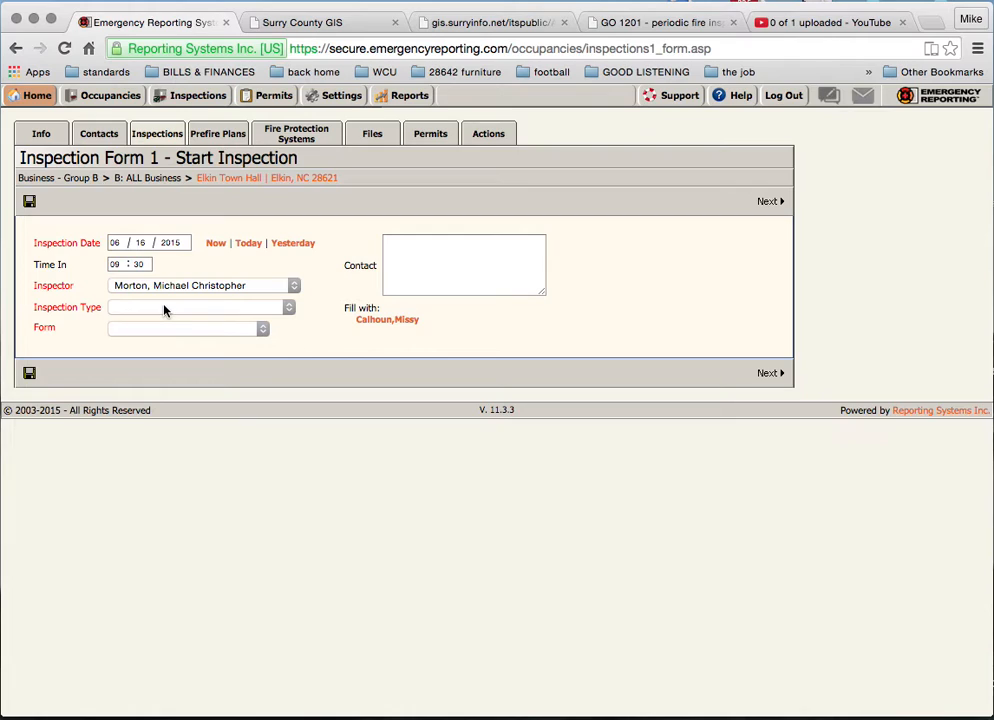
Set the inspection type to Periodic/Scheduled and the form to General Inspection Form v1.0, fill in the listed contact, and continue to the inspection questions.
{"action": "left_click", "coordinate": [165, 310]}
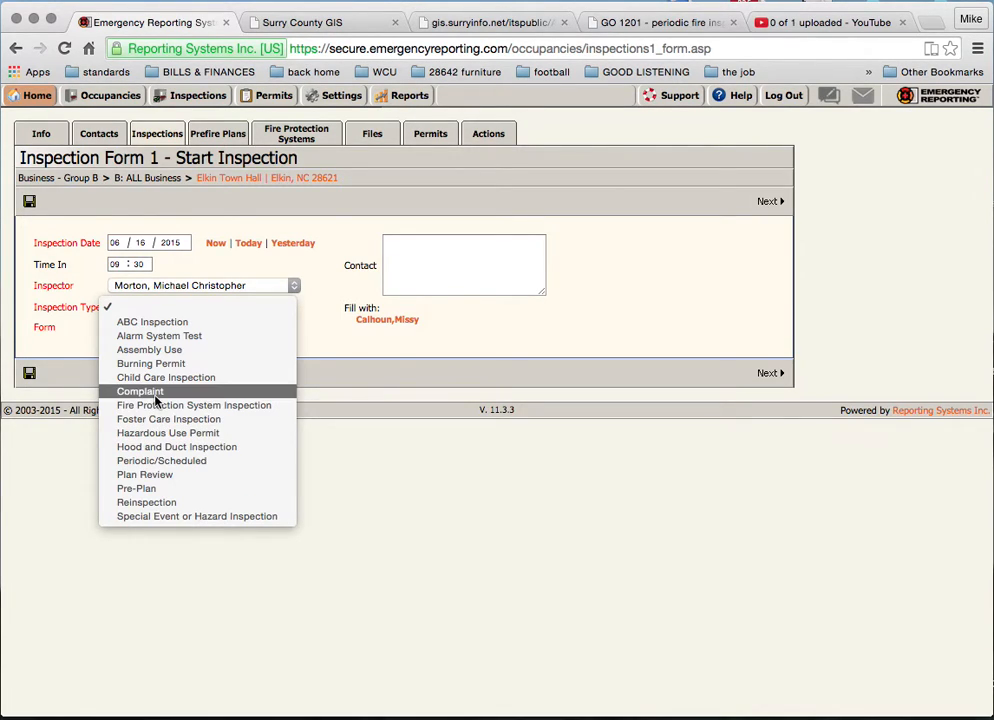
{"action": "left_click", "coordinate": [156, 461]}
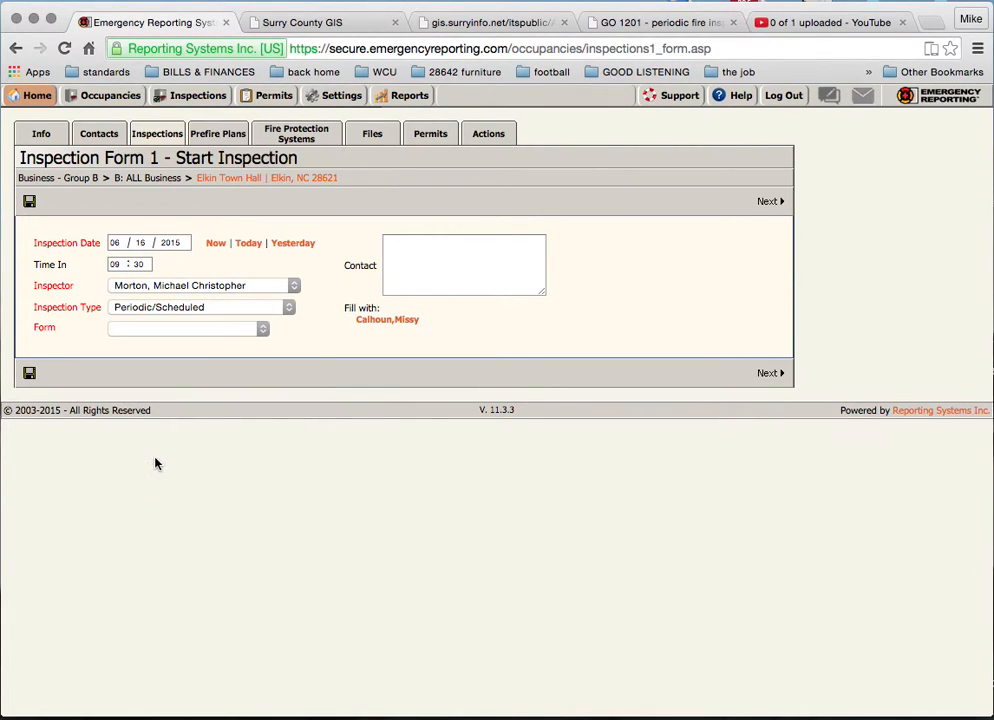
{"action": "left_click", "coordinate": [146, 334]}
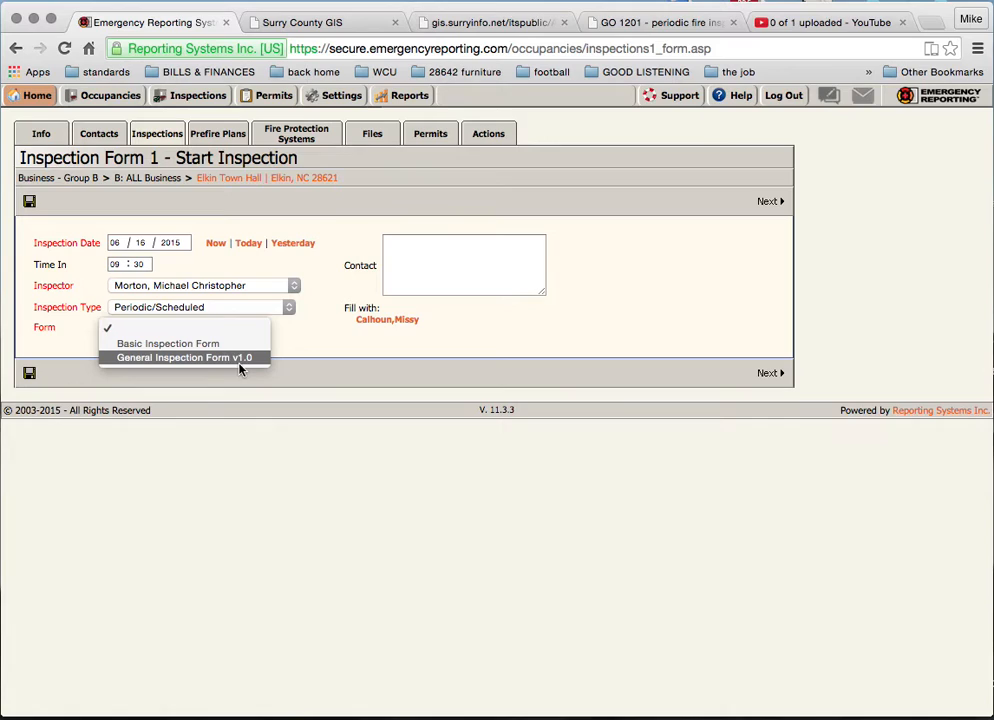
{"action": "left_click", "coordinate": [144, 358]}
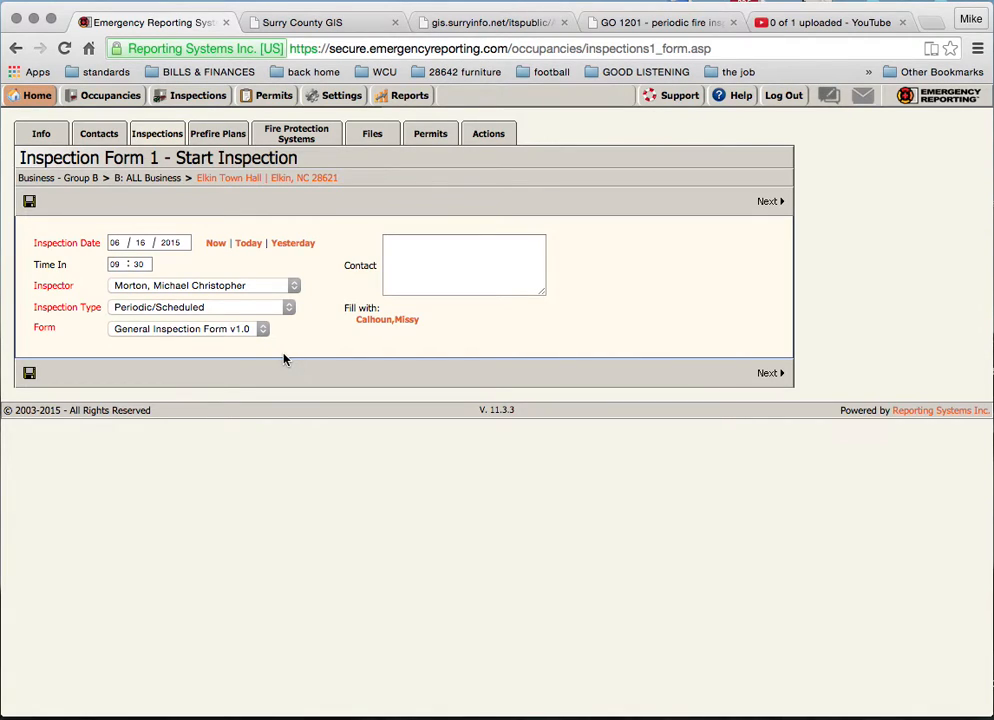
{"action": "left_click", "coordinate": [381, 321]}
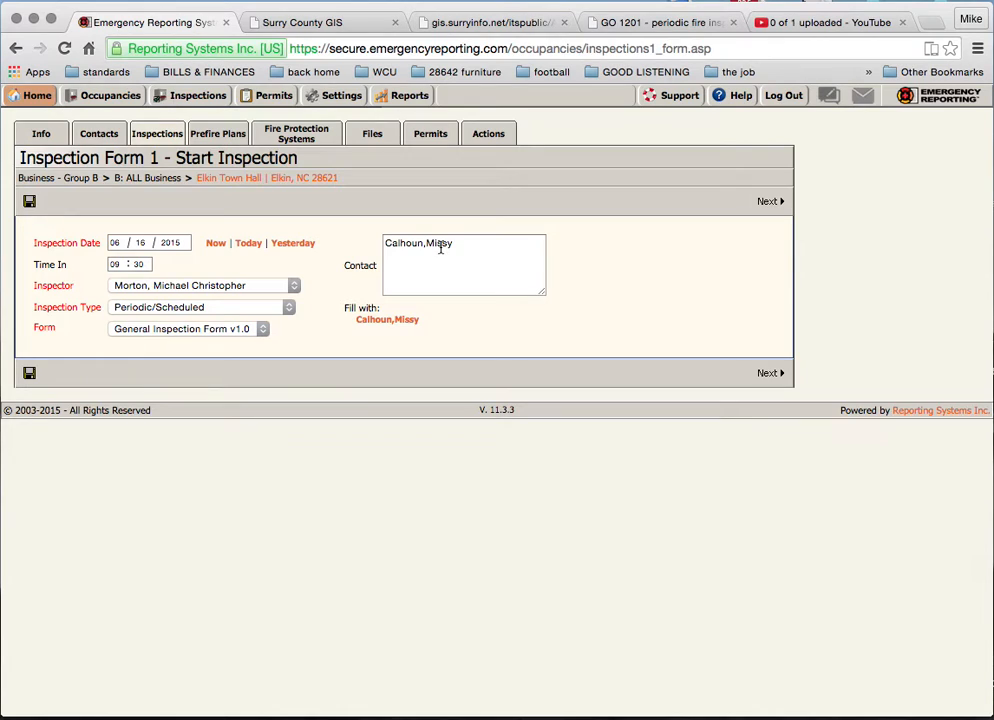
{"action": "left_click", "coordinate": [768, 205]}
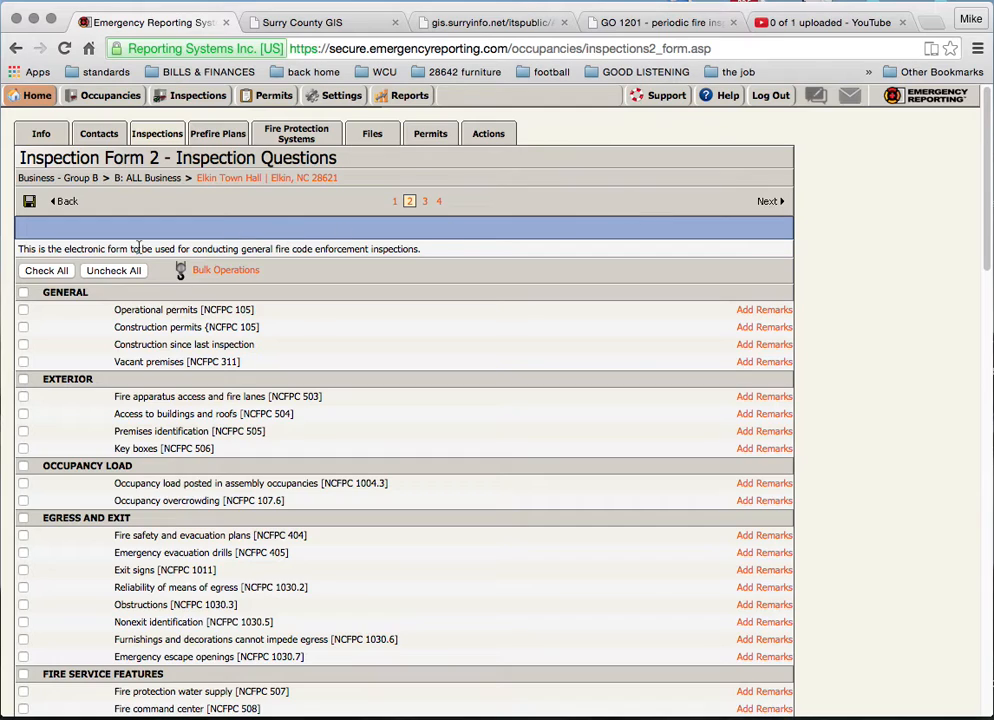
Select all inspection questions and set them to PASS with a bulk update.
{"action": "left_click", "coordinate": [55, 273]}
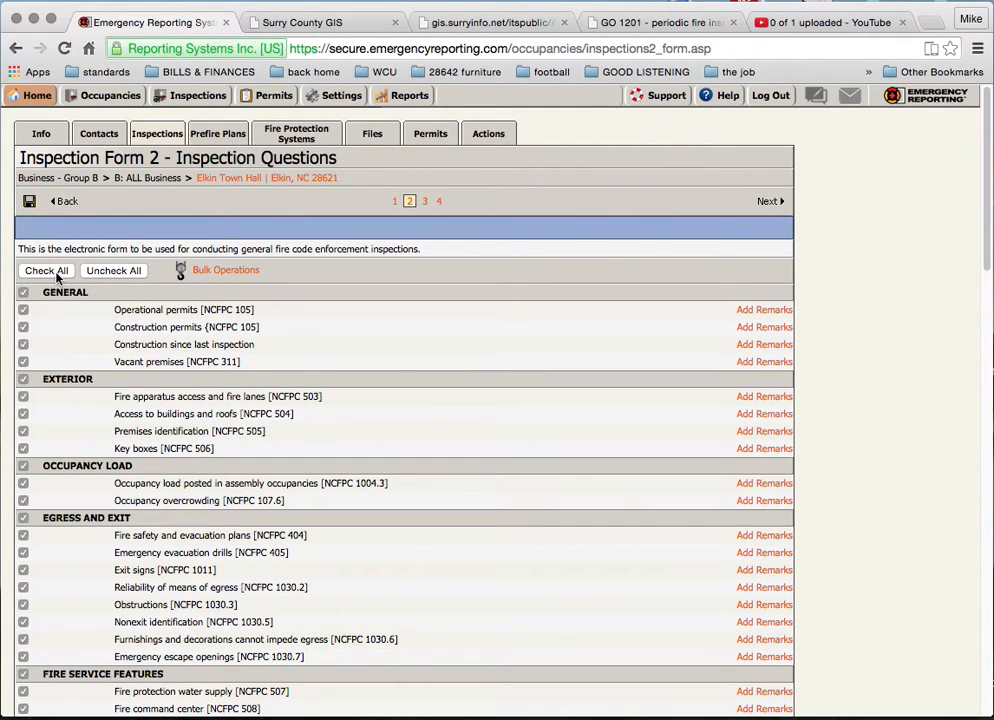
{"action": "left_click", "coordinate": [210, 277]}
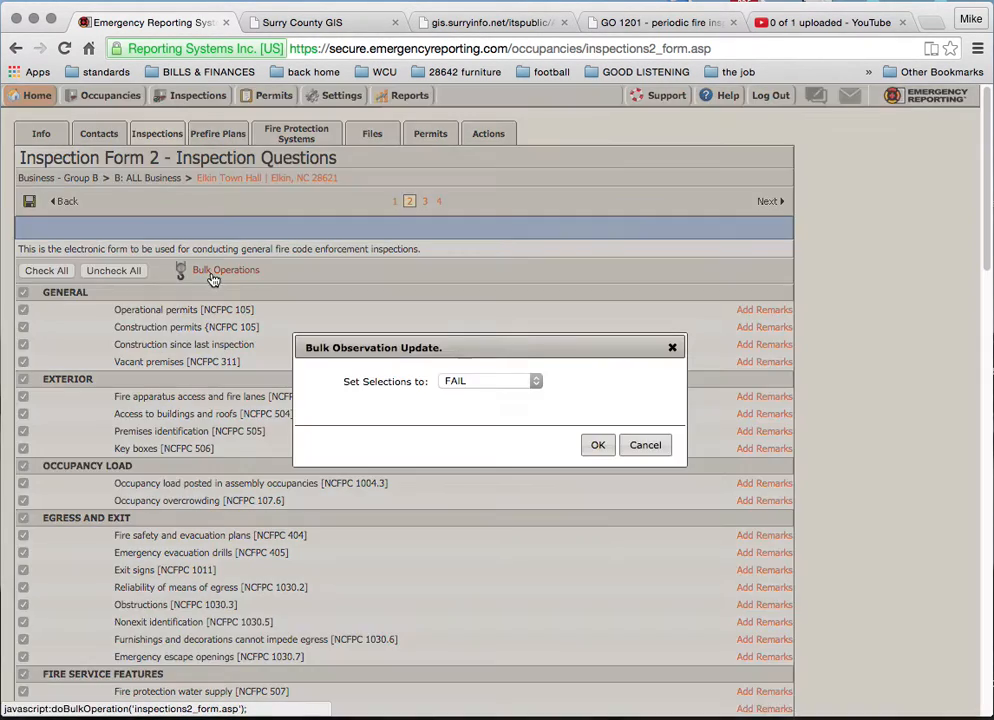
{"action": "left_click", "coordinate": [460, 382]}
{"action": "left_click", "coordinate": [459, 408]}
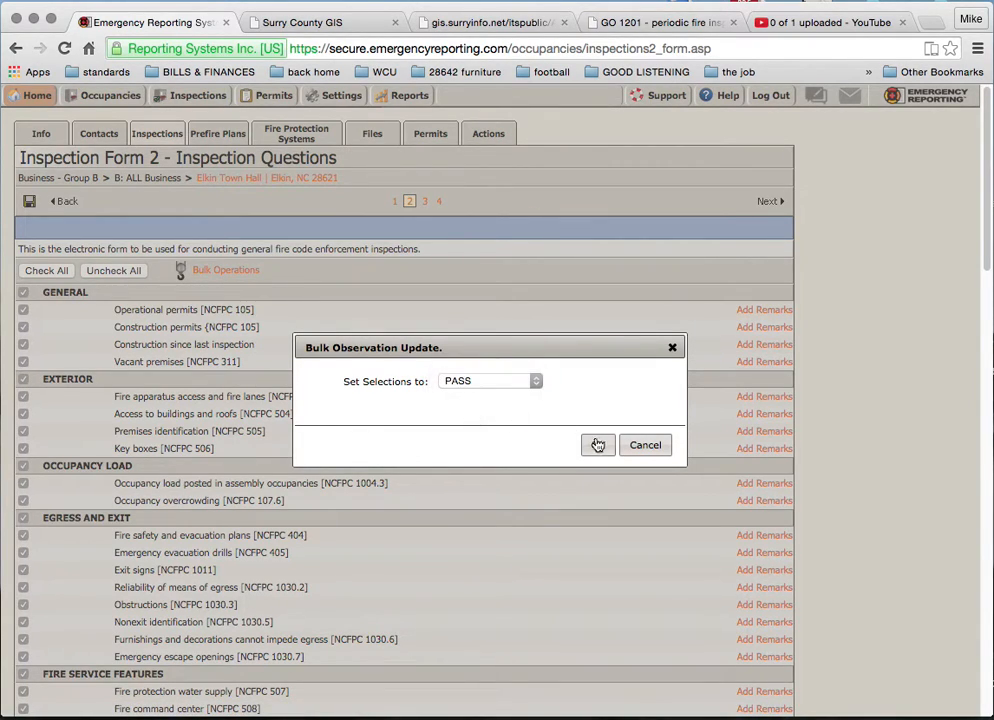
{"action": "left_click", "coordinate": [598, 446]}
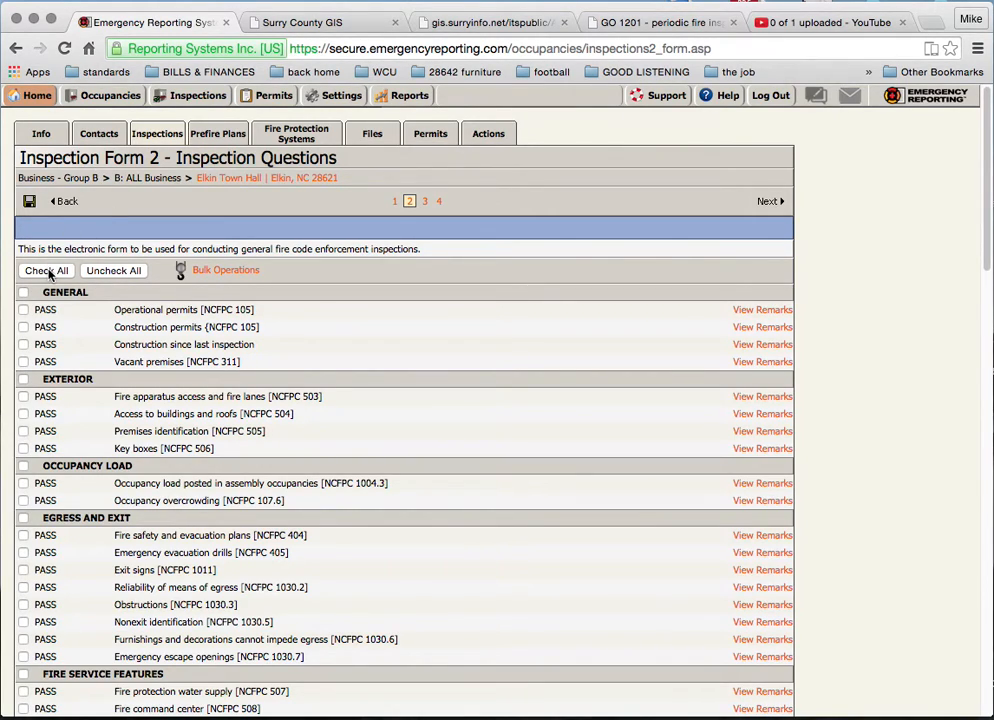
Reapply PASS to the full set of inspection questions with a second bulk update.
{"action": "left_click", "coordinate": [40, 277]}
{"action": "left_click", "coordinate": [195, 270]}
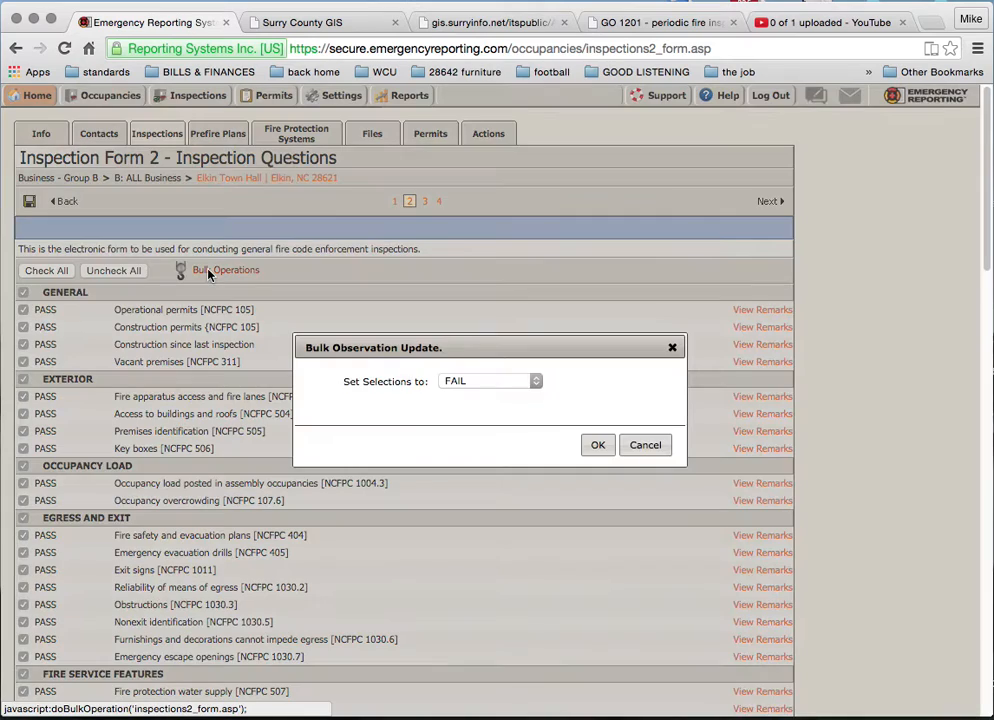
{"action": "left_click", "coordinate": [475, 384]}
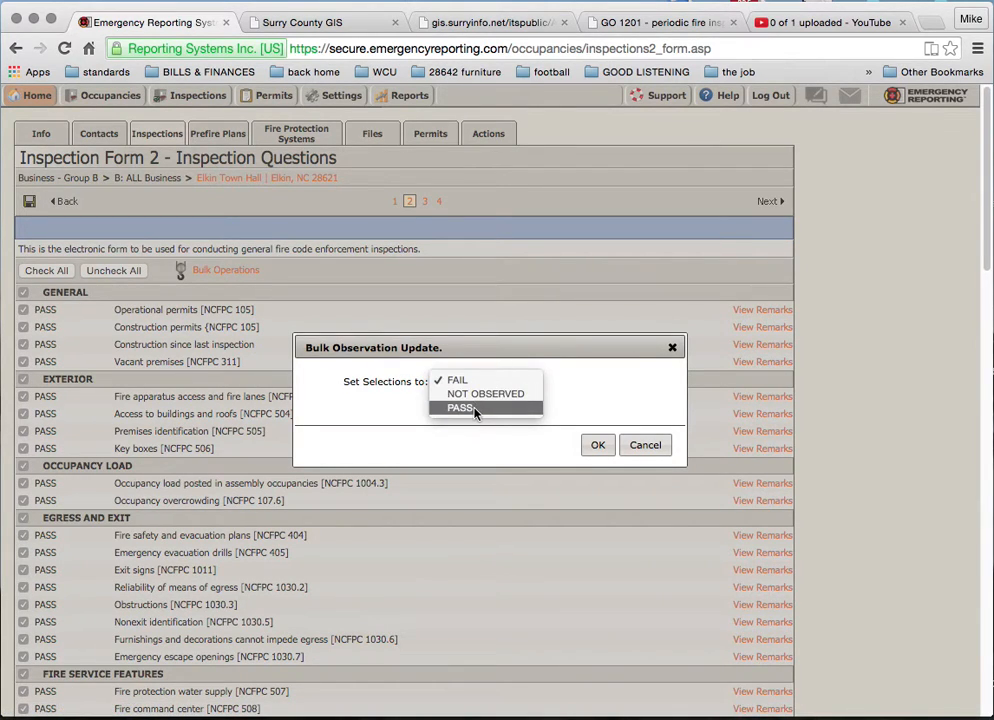
{"action": "left_click", "coordinate": [475, 410]}
{"action": "left_click", "coordinate": [597, 445]}
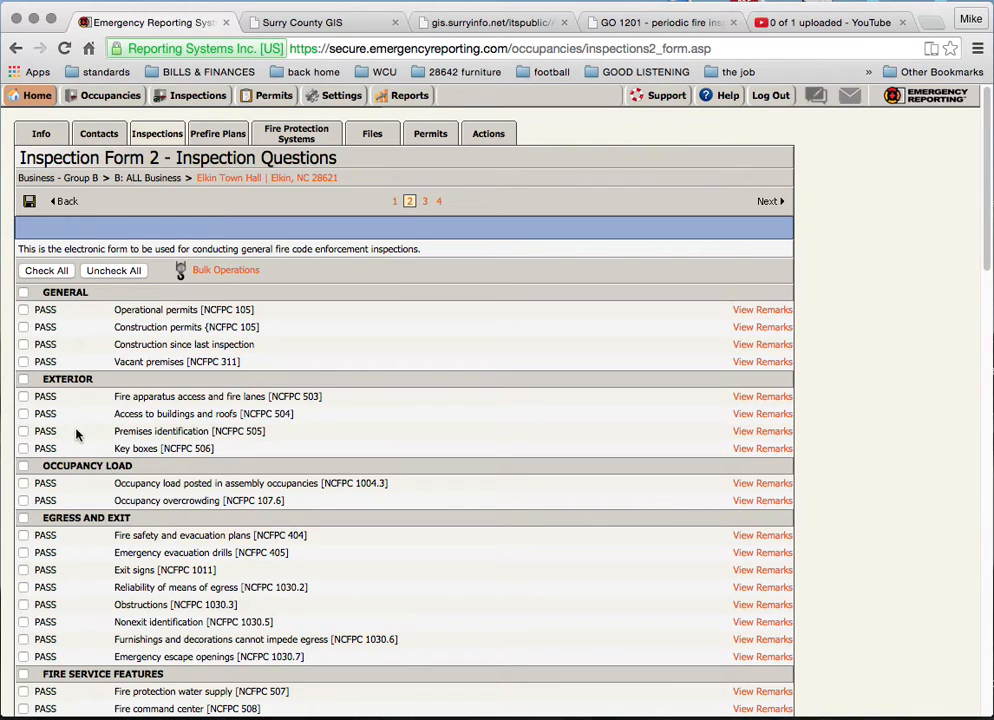
Select the four General items, Key boxes [NCFPC 506] under Exterior, and the entire Occupancy Load section.
{"action": "scroll", "coordinate": [275, 388], "scroll_direction": "down", "scroll_amount": 1}
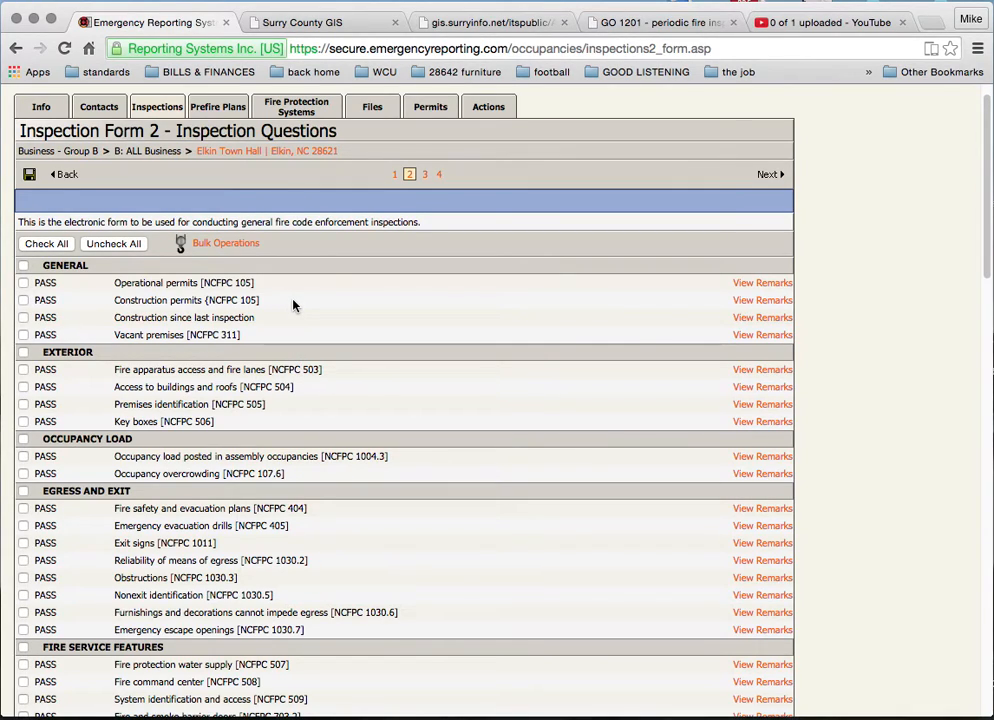
{"action": "left_click", "coordinate": [23, 283]}
{"action": "left_click", "coordinate": [24, 300]}
{"action": "left_click", "coordinate": [23, 318]}
{"action": "left_click", "coordinate": [24, 336]}
{"action": "scroll", "coordinate": [150, 320], "scroll_direction": "down", "scroll_amount": 1}
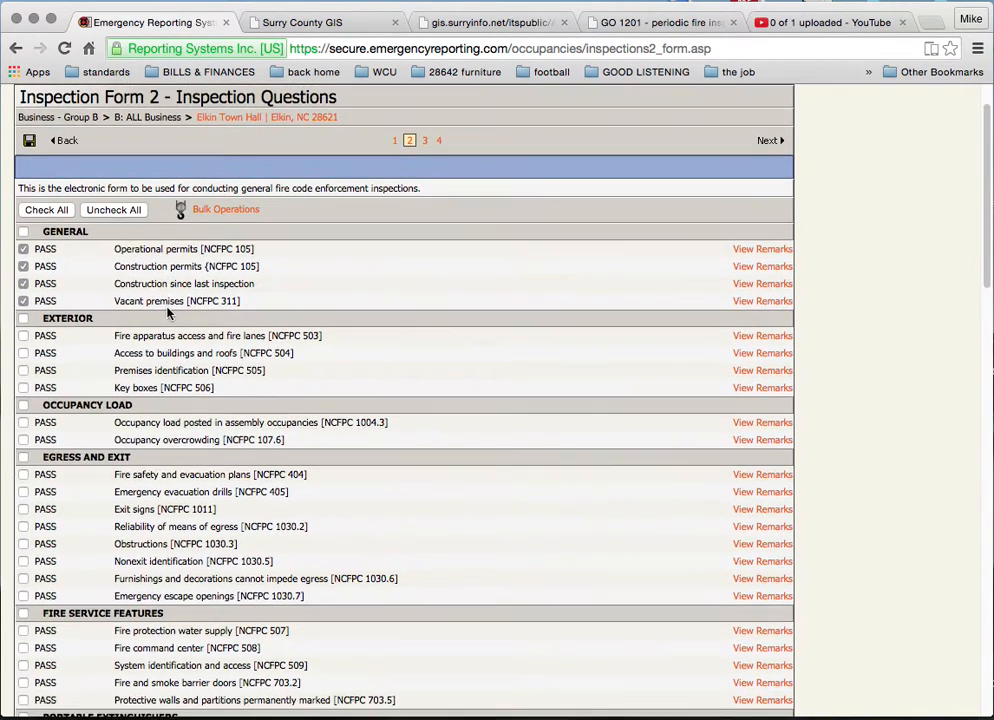
{"action": "scroll", "coordinate": [167, 313], "scroll_direction": "down", "scroll_amount": 1}
{"action": "left_click", "coordinate": [23, 350]}
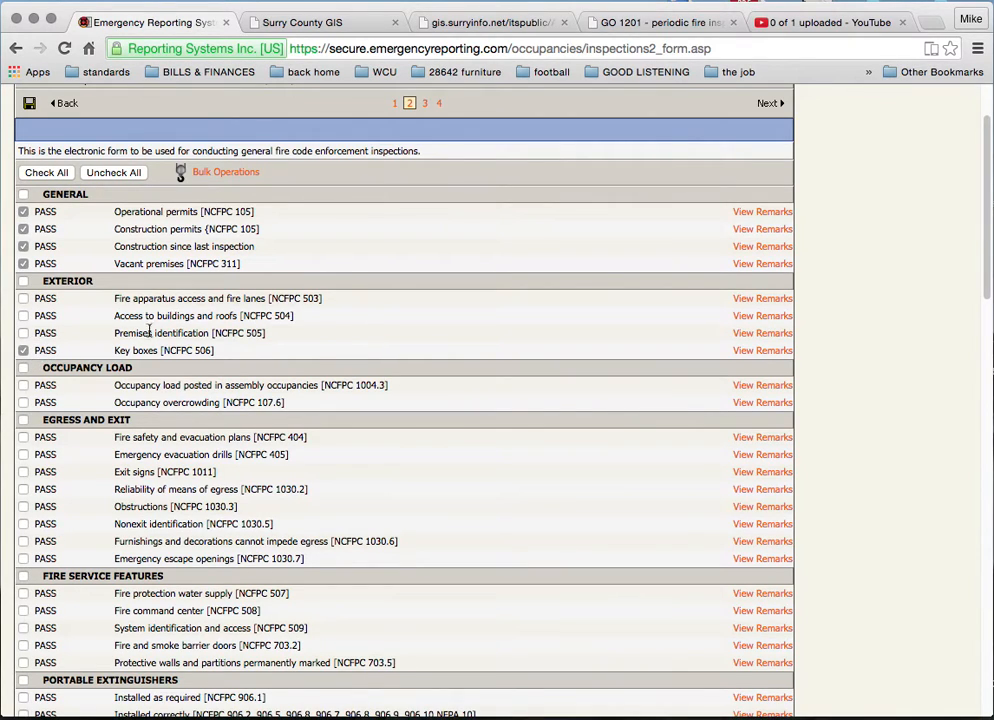
{"action": "scroll", "coordinate": [149, 332], "scroll_direction": "down", "scroll_amount": 1}
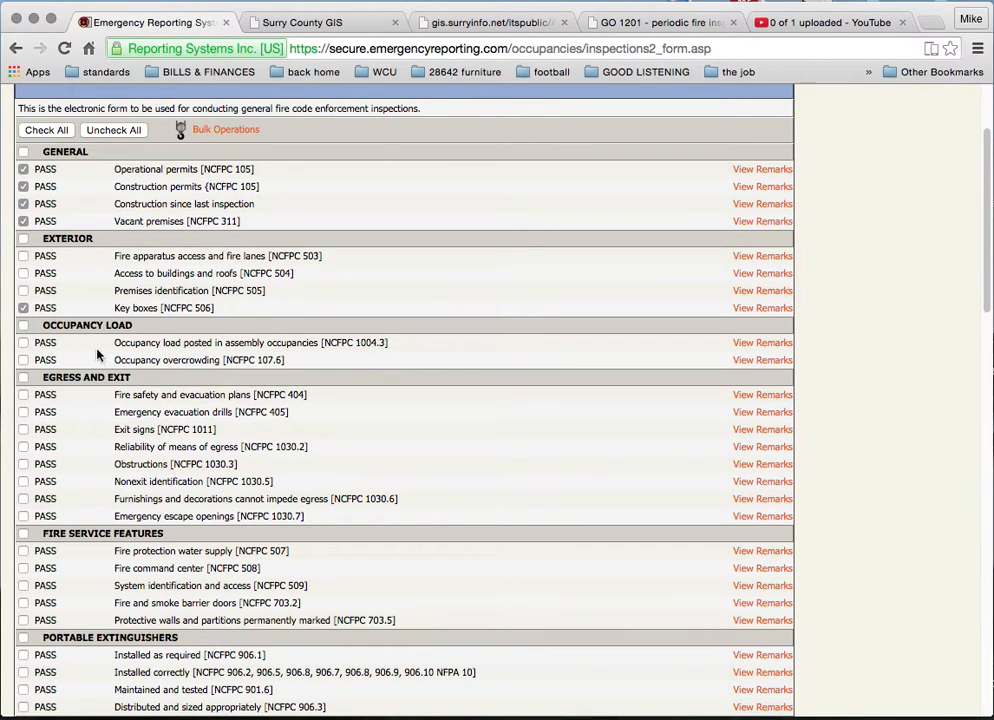
{"action": "left_click", "coordinate": [23, 325]}
Add Fire command center, Standpipe system cabinets, Standpipe system water supply valves, Standpipes installed where required, and Fire pumps to the selected questions.
{"action": "scroll", "coordinate": [122, 333], "scroll_direction": "down", "scroll_amount": 1}
{"action": "scroll", "coordinate": [120, 331], "scroll_direction": "down", "scroll_amount": 5}
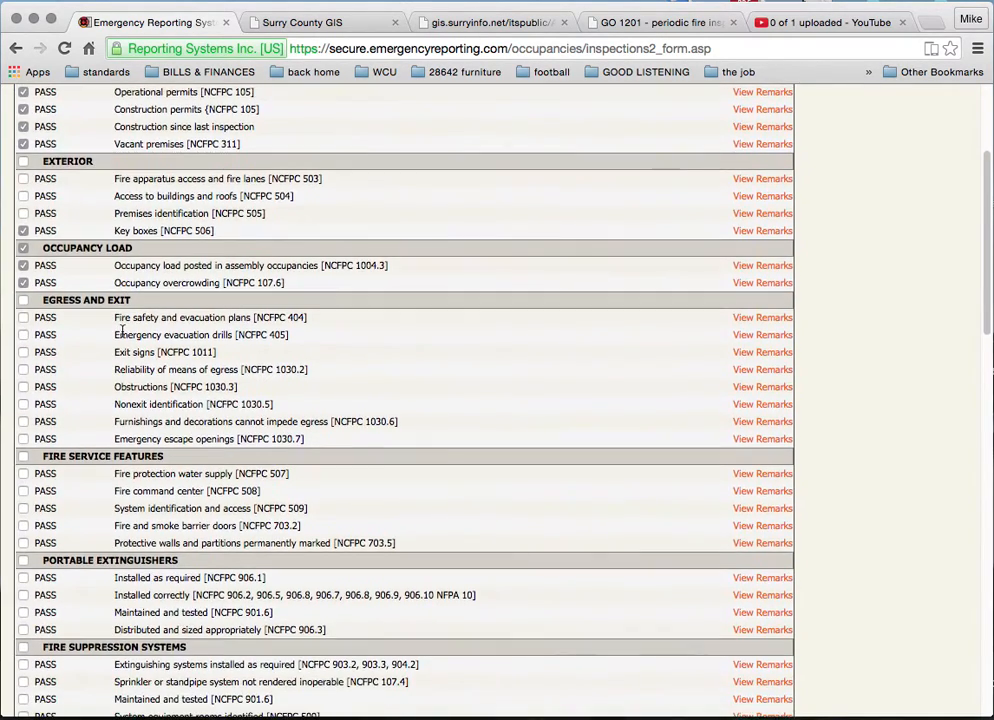
{"action": "scroll", "coordinate": [122, 333], "scroll_direction": "down", "scroll_amount": 3}
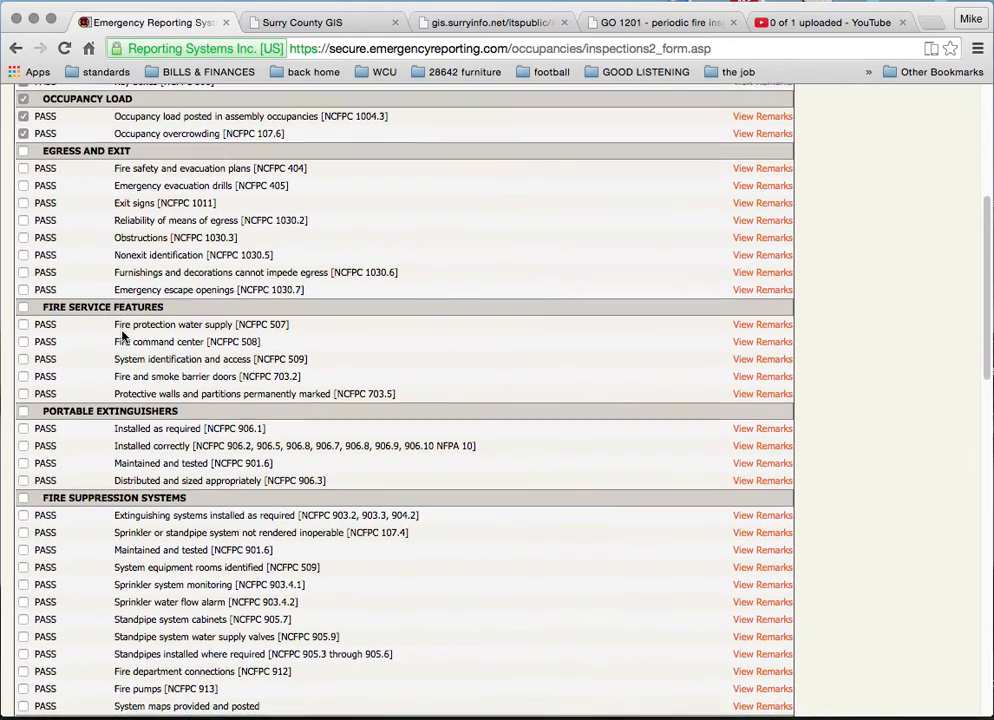
{"action": "left_click", "coordinate": [24, 342]}
{"action": "scroll", "coordinate": [162, 322], "scroll_direction": "down", "scroll_amount": 3}
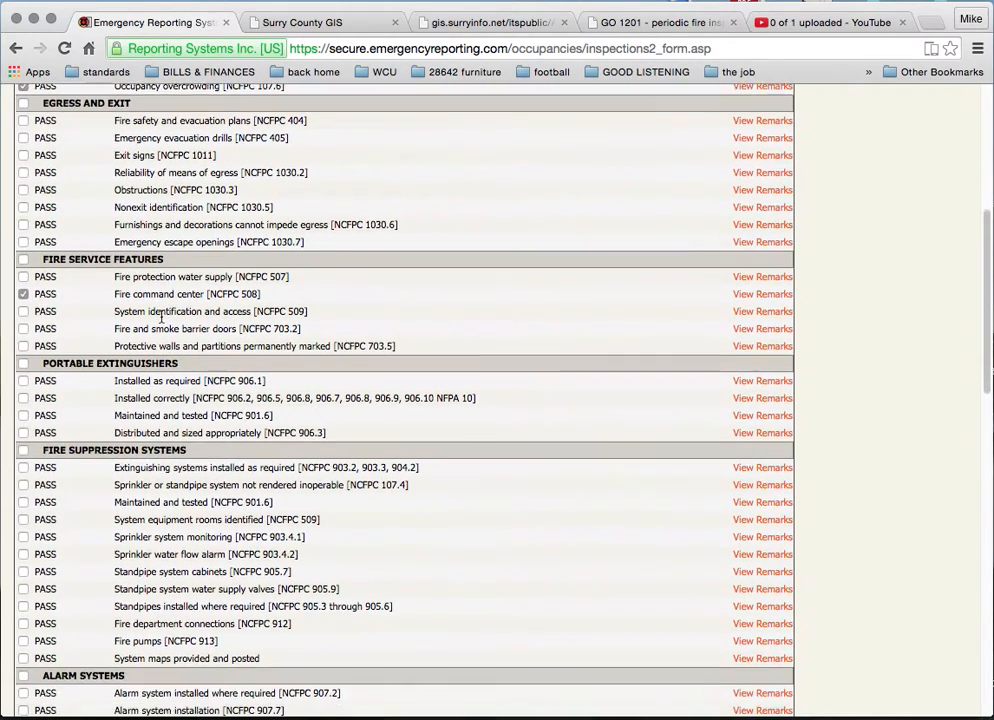
{"action": "scroll", "coordinate": [162, 322], "scroll_direction": "down", "scroll_amount": 5}
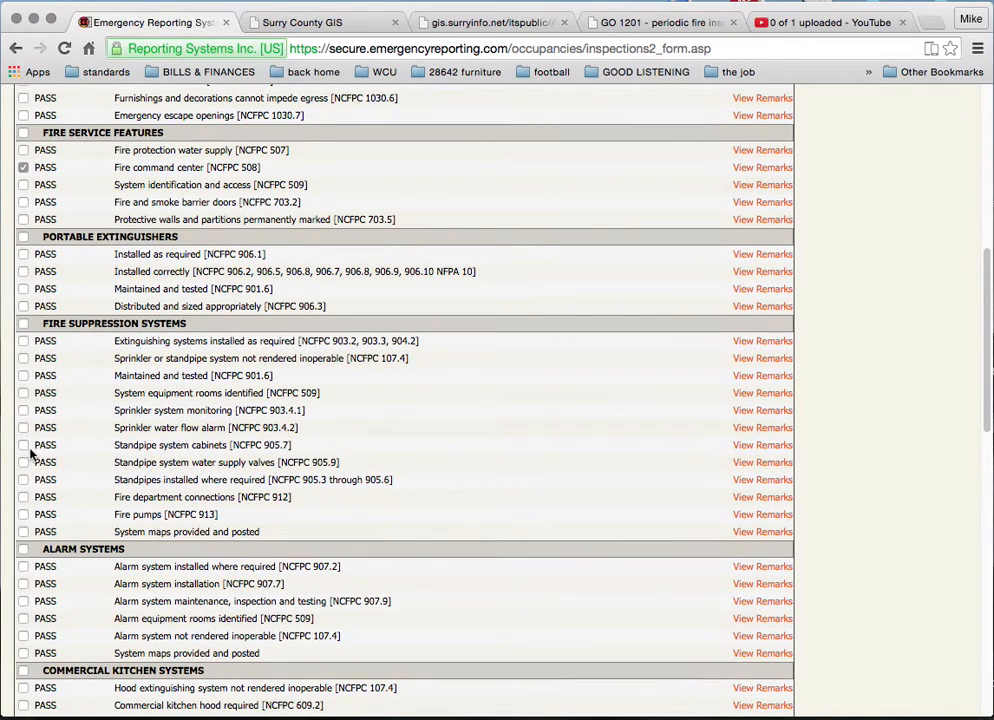
{"action": "left_click", "coordinate": [23, 445]}
{"action": "left_click", "coordinate": [23, 462]}
{"action": "left_click", "coordinate": [23, 479]}
{"action": "left_click", "coordinate": [23, 514]}
Add the Commercial Kitchen Systems and Elevators sections, Industrial trucks and equipment, and High piled combustible storage to the selection.
{"action": "scroll", "coordinate": [262, 398], "scroll_direction": "down", "scroll_amount": 3}
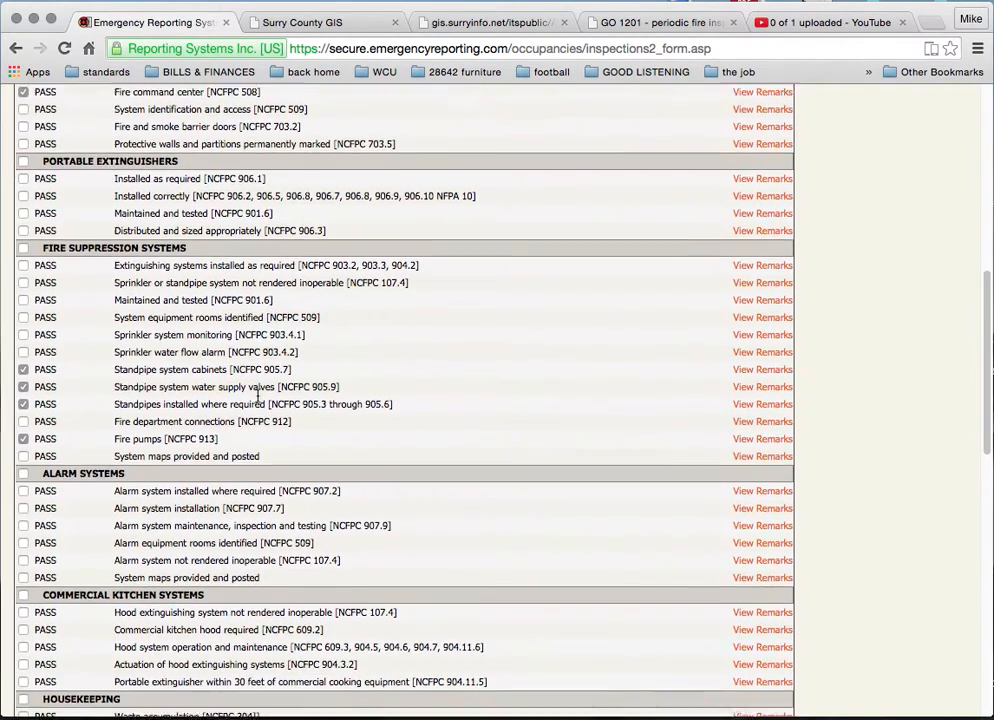
{"action": "scroll", "coordinate": [258, 398], "scroll_direction": "down", "scroll_amount": 8}
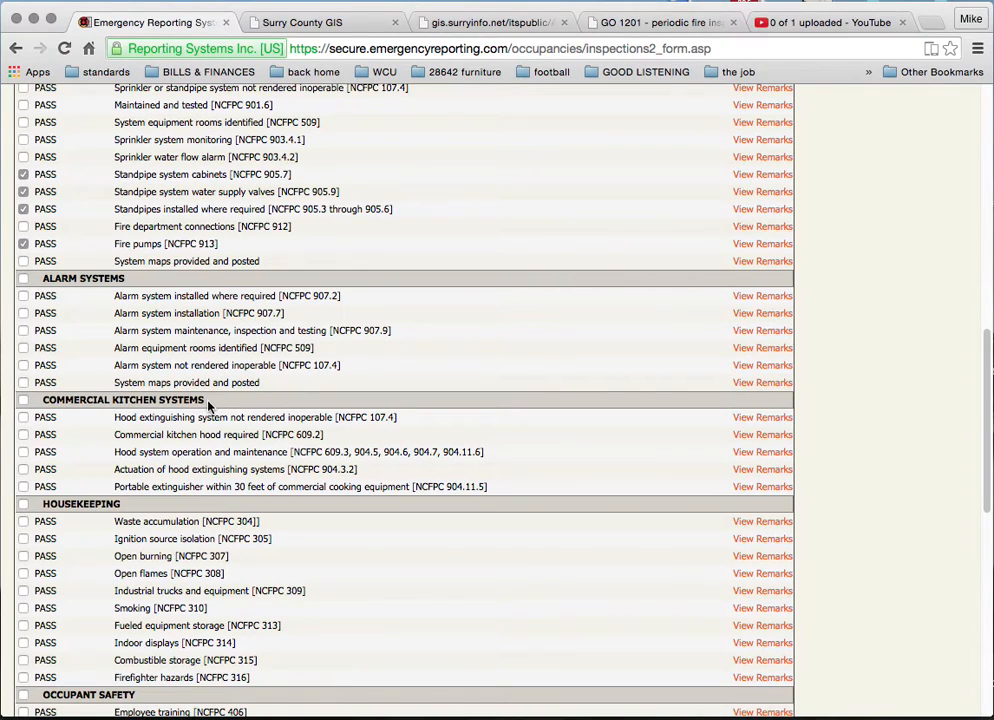
{"action": "left_click", "coordinate": [23, 401]}
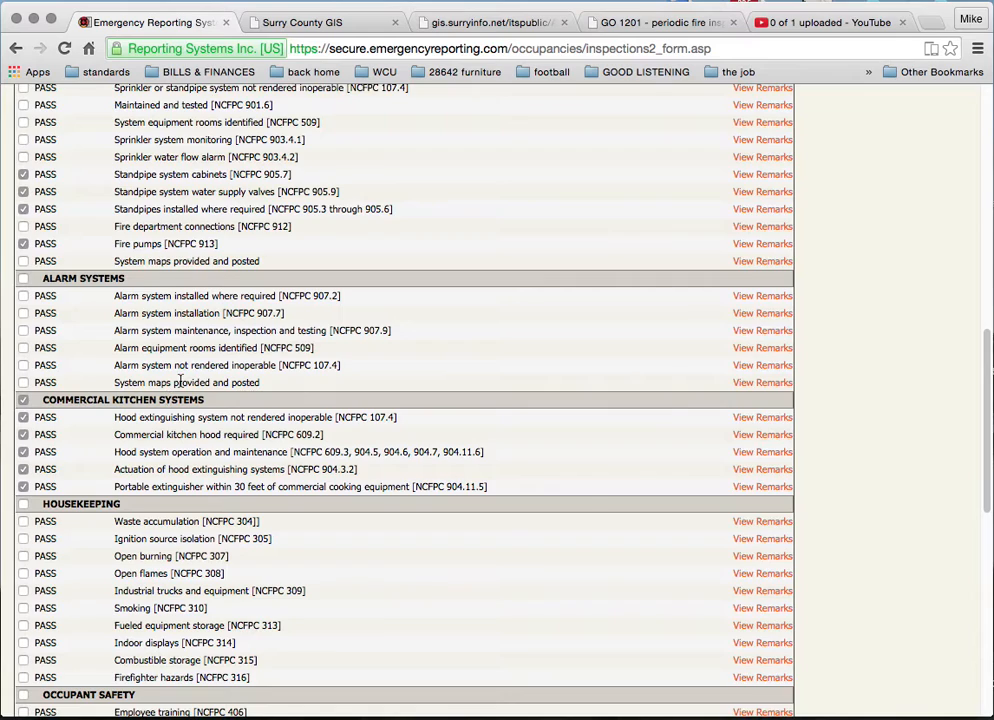
{"action": "scroll", "coordinate": [60, 420], "scroll_direction": "down", "scroll_amount": 3}
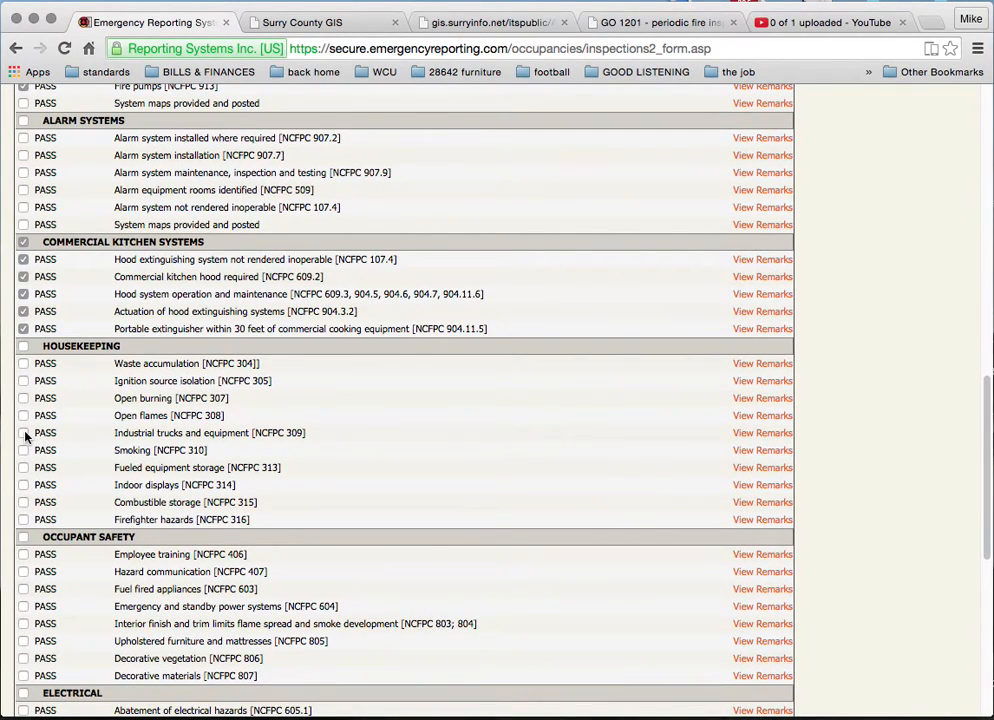
{"action": "left_click", "coordinate": [23, 433]}
{"action": "scroll", "coordinate": [80, 402], "scroll_direction": "down", "scroll_amount": 1}
{"action": "scroll", "coordinate": [138, 430], "scroll_direction": "down", "scroll_amount": 6}
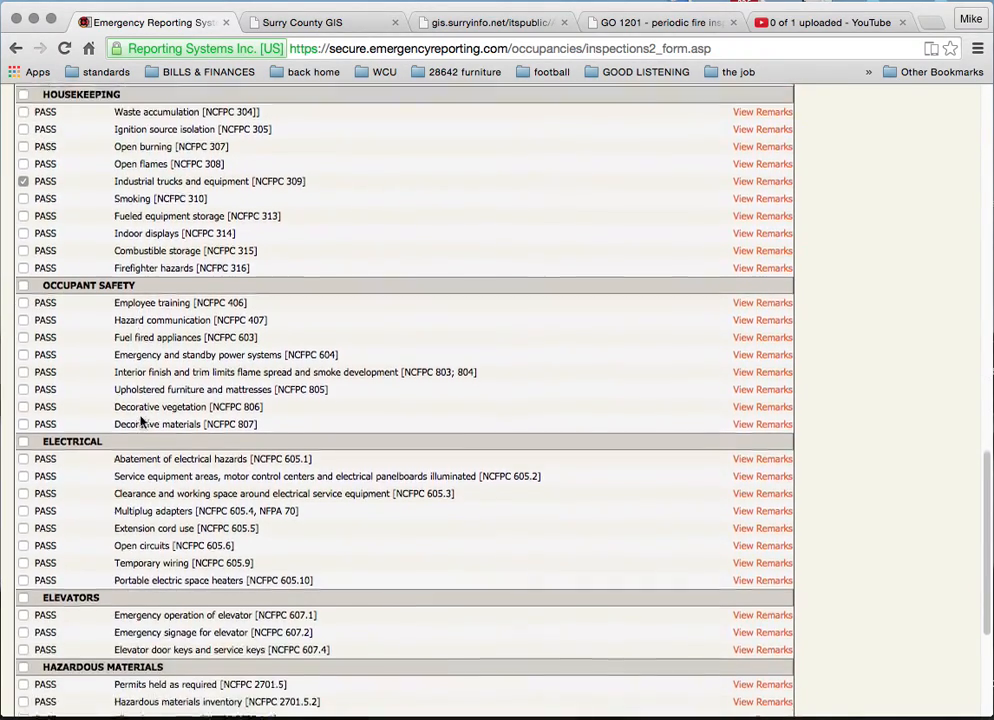
{"action": "scroll", "coordinate": [140, 418], "scroll_direction": "down", "scroll_amount": 2}
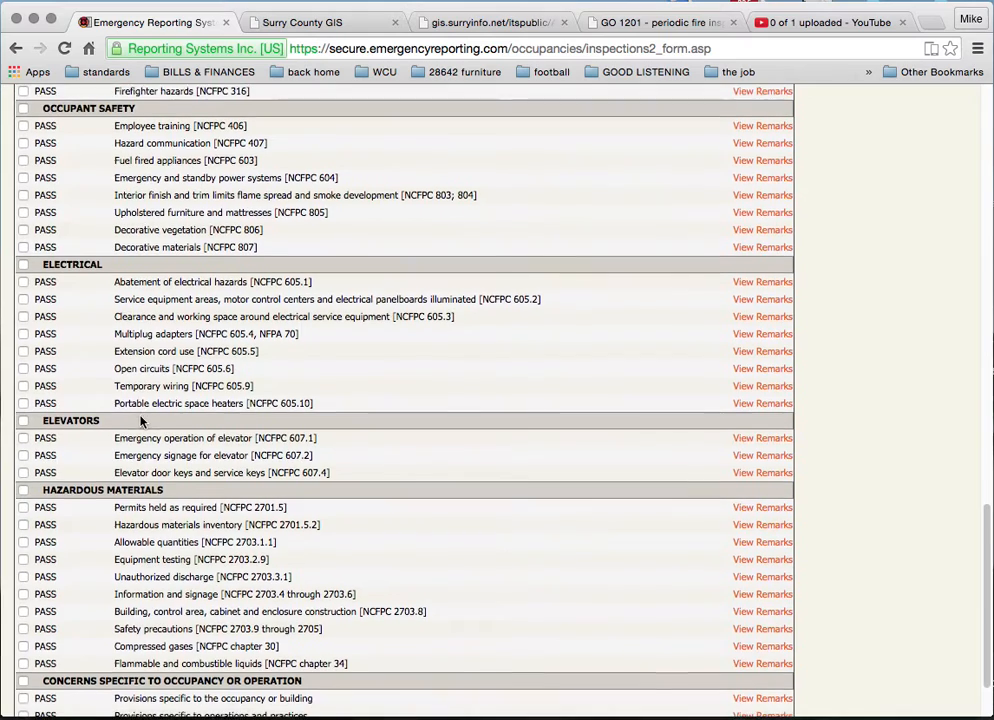
{"action": "left_click", "coordinate": [24, 418]}
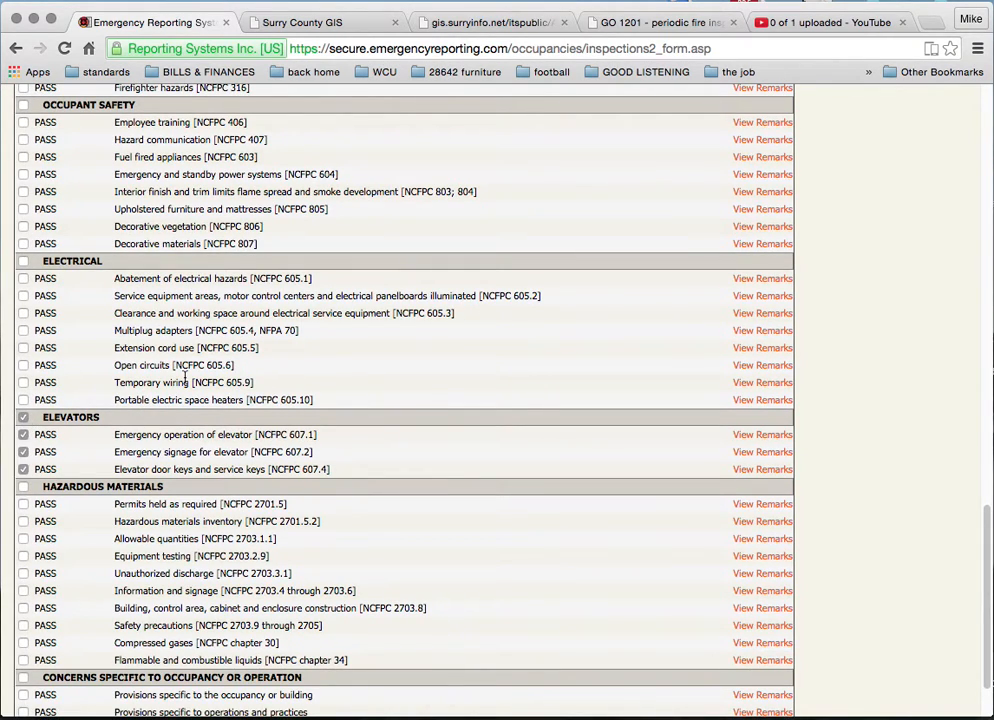
{"action": "scroll", "coordinate": [183, 381], "scroll_direction": "down", "scroll_amount": 2}
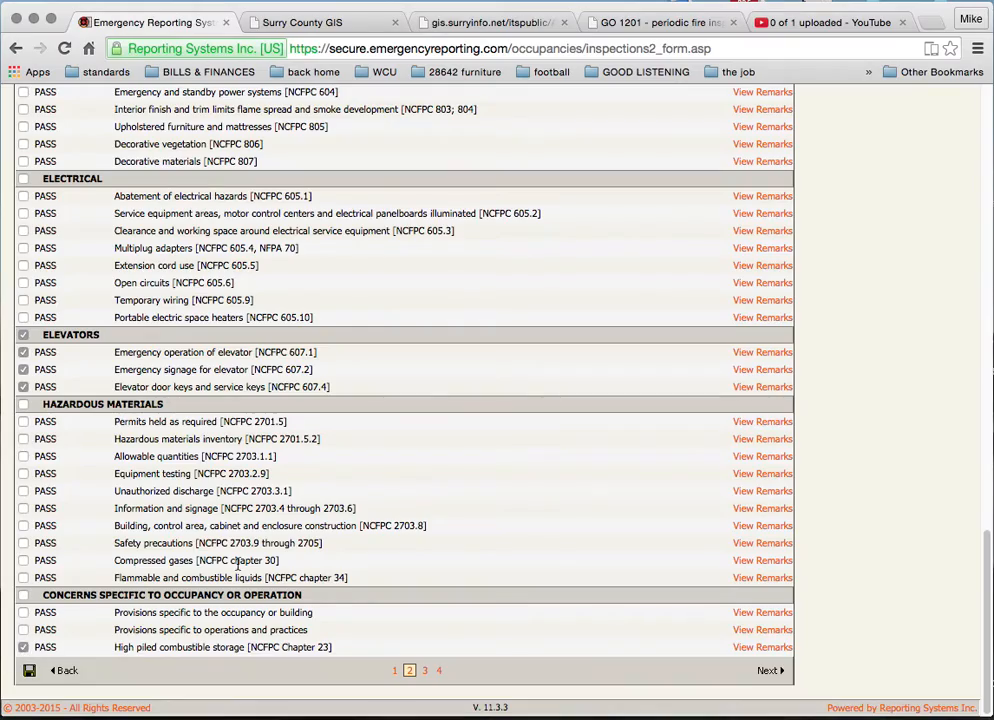
Set the selected inspection questions to NOT OBSERVED with a bulk update.
{"action": "scroll", "coordinate": [240, 565], "scroll_direction": "up", "scroll_amount": 20}
{"action": "scroll", "coordinate": [240, 568], "scroll_direction": "up", "scroll_amount": 10}
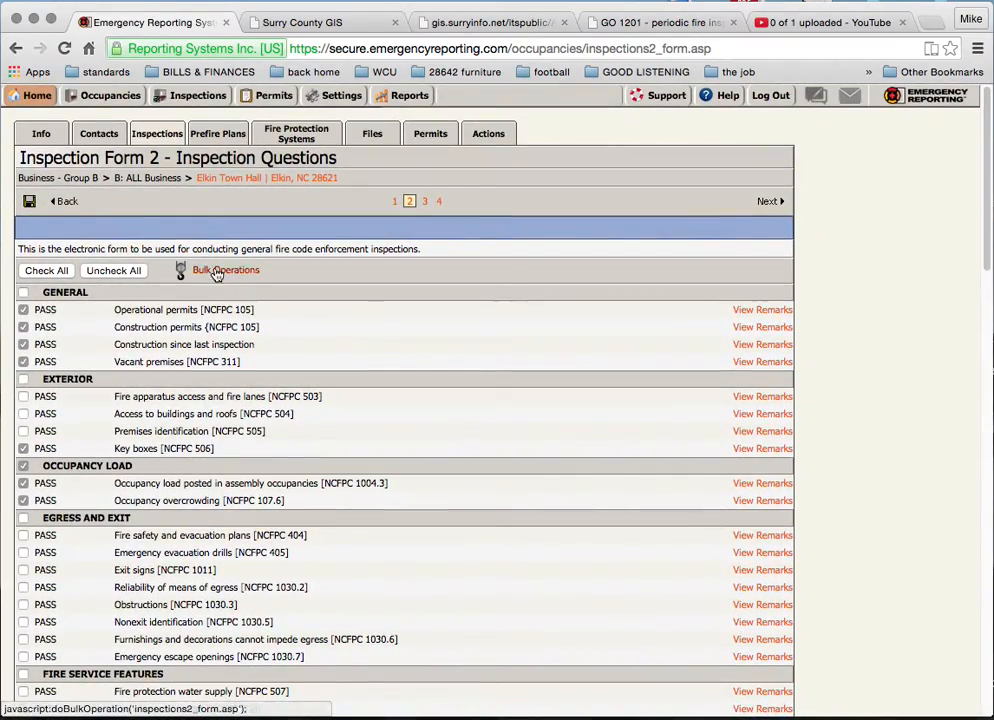
{"action": "left_click", "coordinate": [216, 272]}
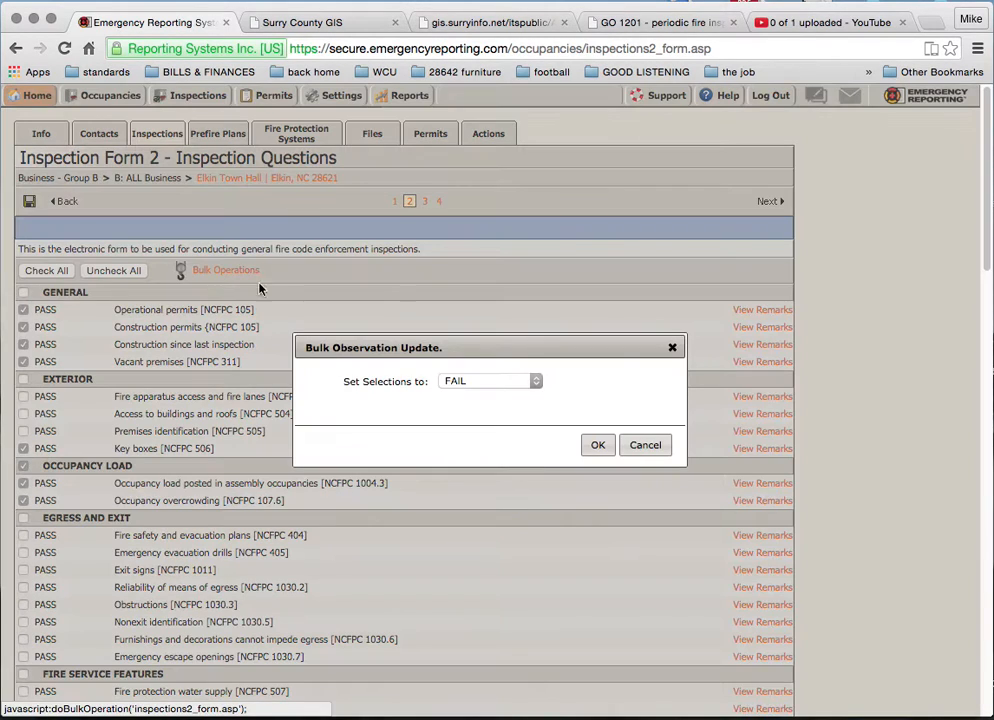
{"action": "left_click", "coordinate": [463, 382]}
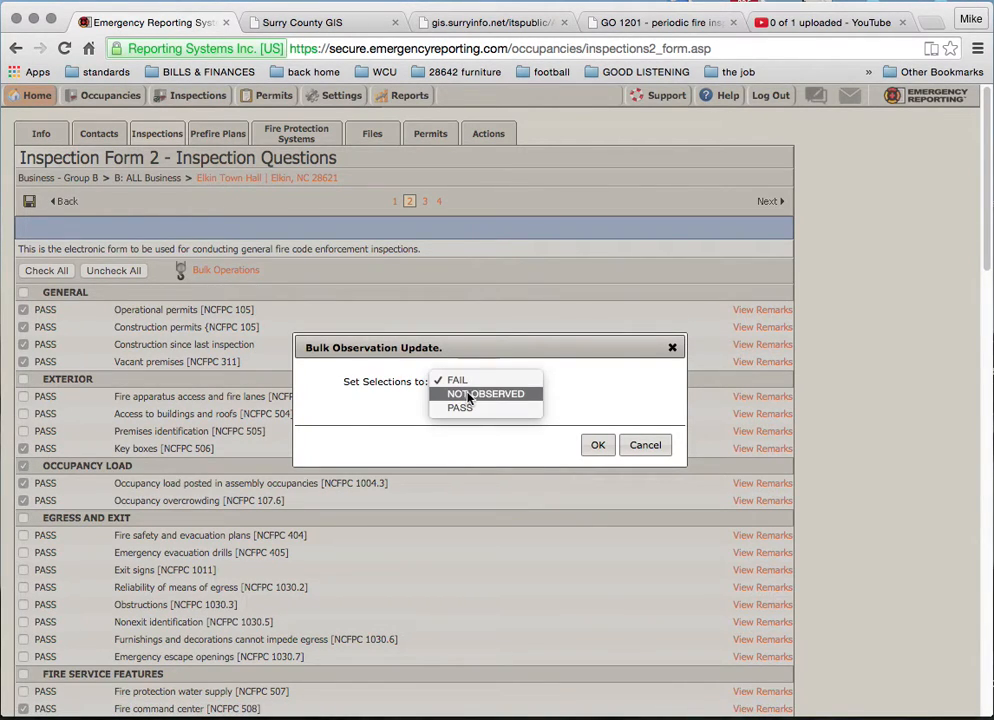
{"action": "left_click", "coordinate": [462, 395]}
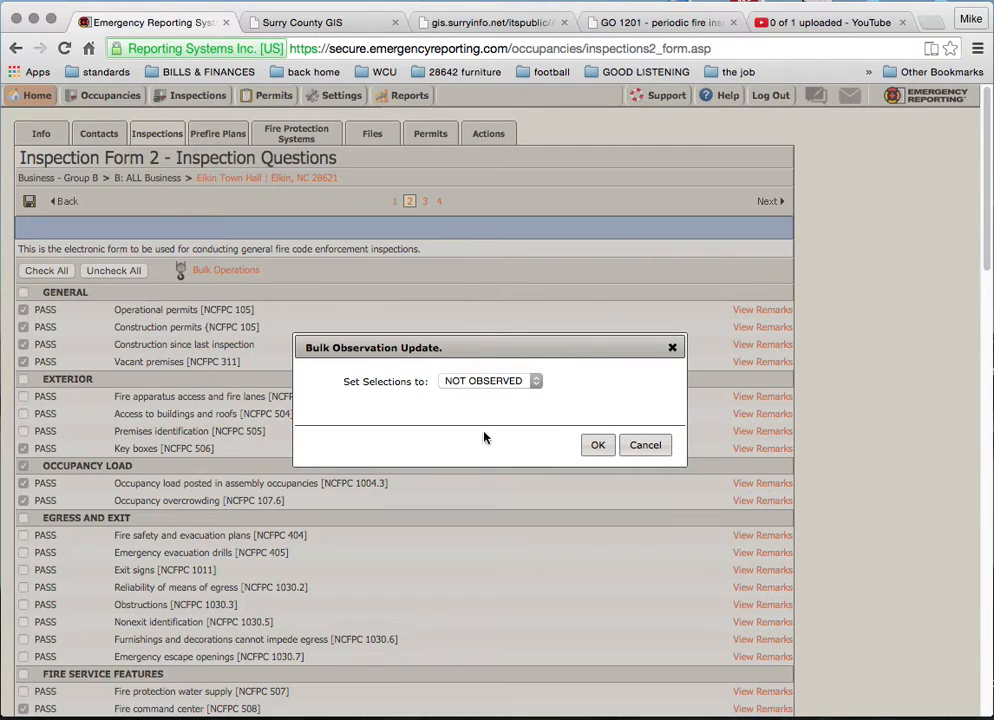
{"action": "left_click", "coordinate": [598, 445]}
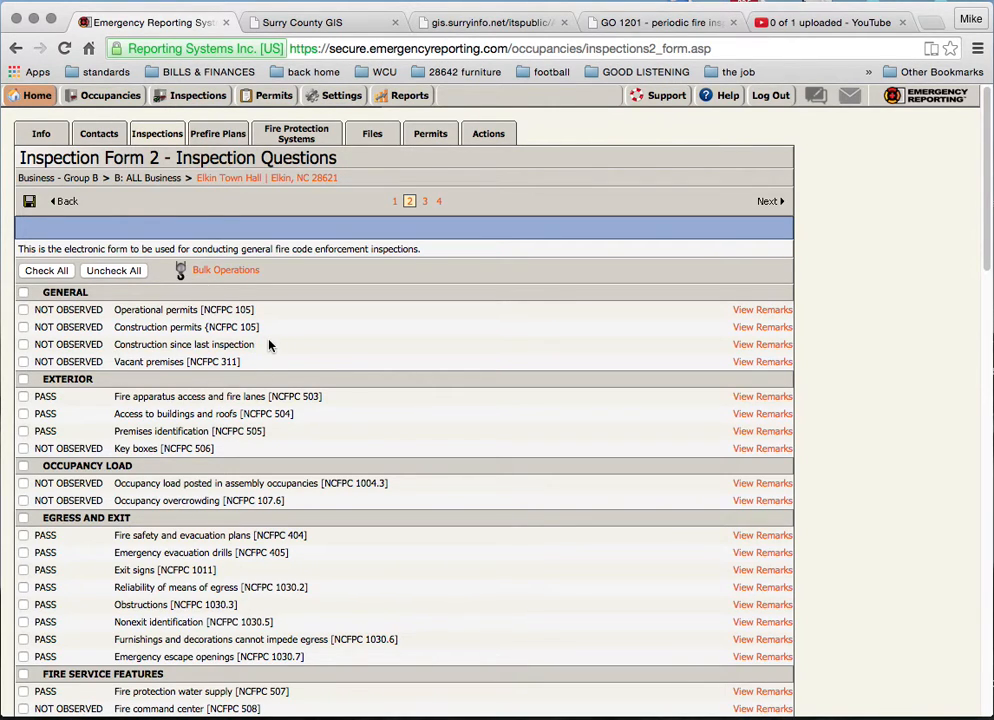
Change the observation for Exit signs [NCFPC 1011] under Egress and Exit to FAIL.
{"action": "scroll", "coordinate": [268, 345], "scroll_direction": "down", "scroll_amount": 1}
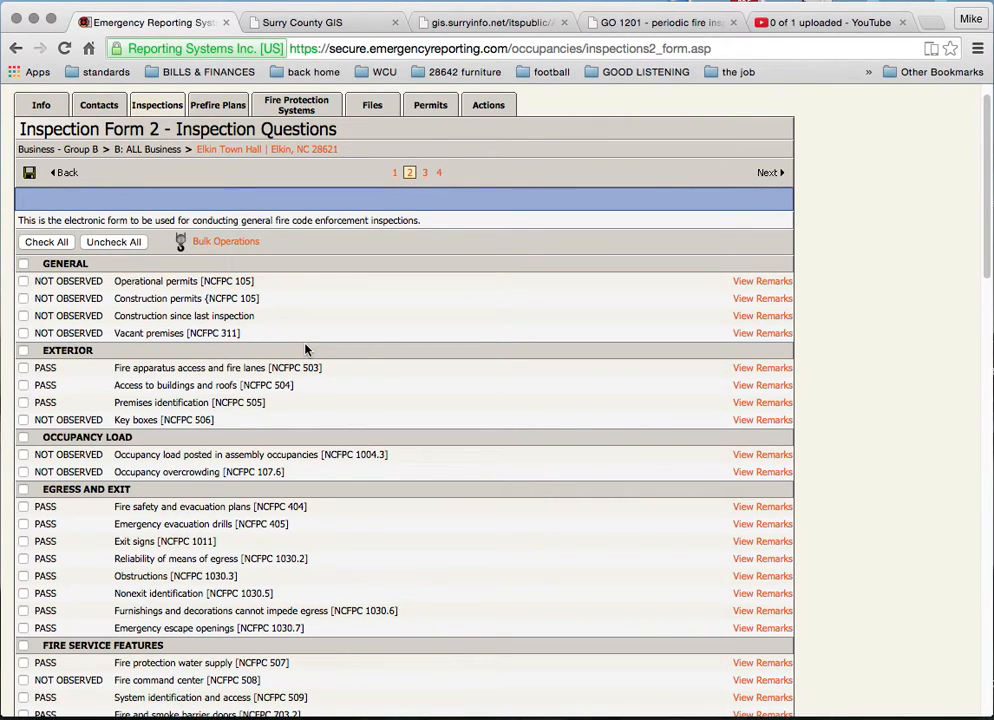
{"action": "scroll", "coordinate": [306, 348], "scroll_direction": "down", "scroll_amount": 5}
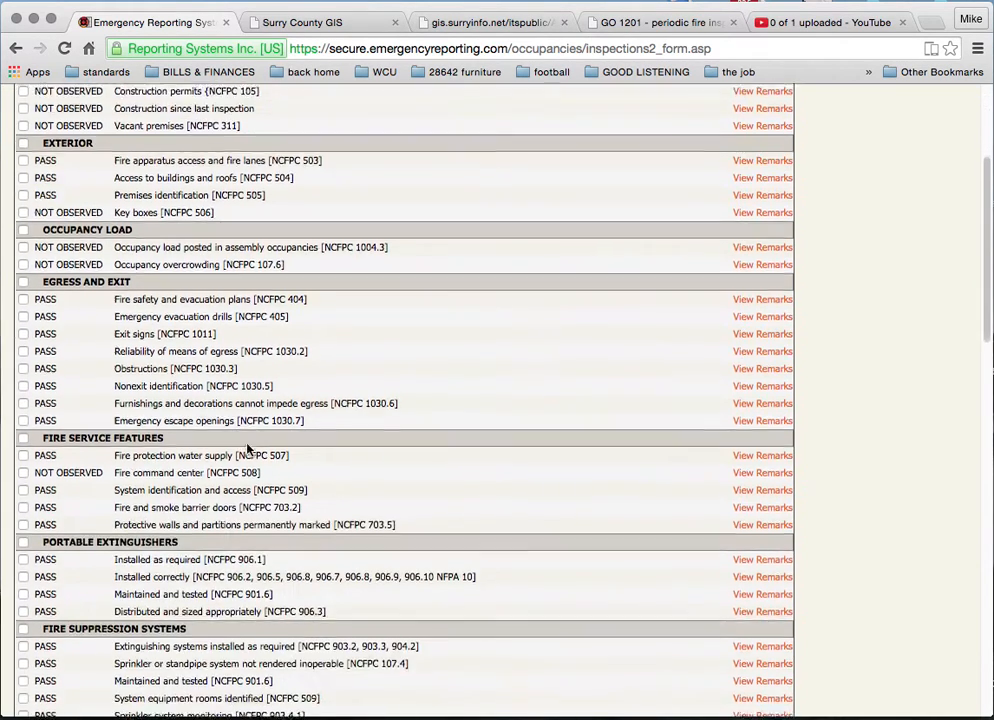
{"action": "scroll", "coordinate": [247, 443], "scroll_direction": "up", "scroll_amount": 5}
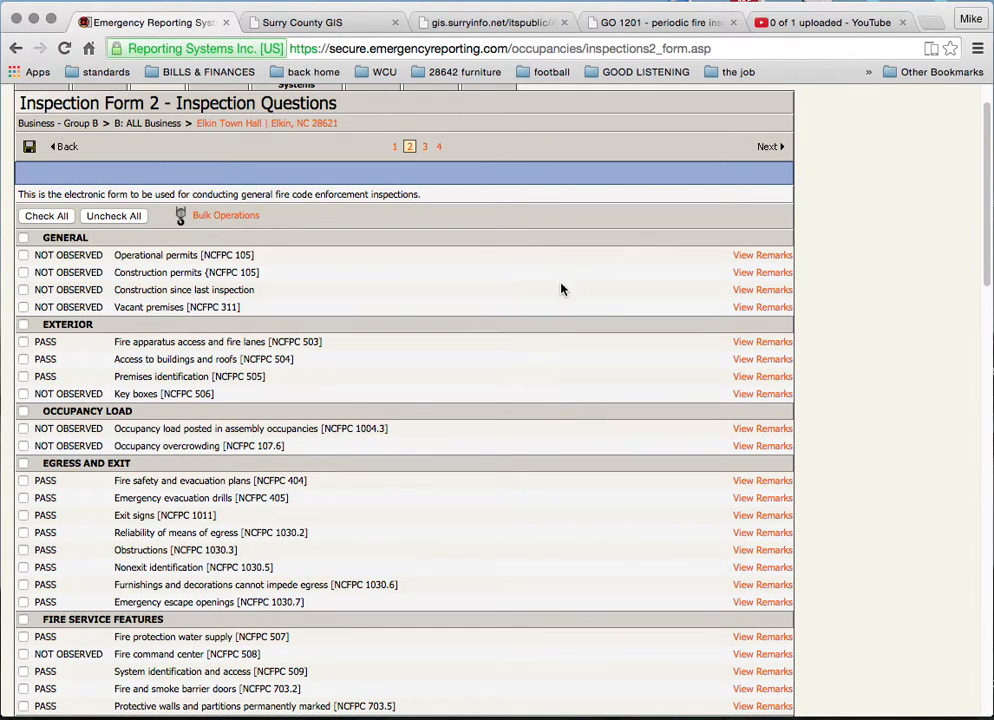
{"action": "scroll", "coordinate": [541, 304], "scroll_direction": "down", "scroll_amount": 1}
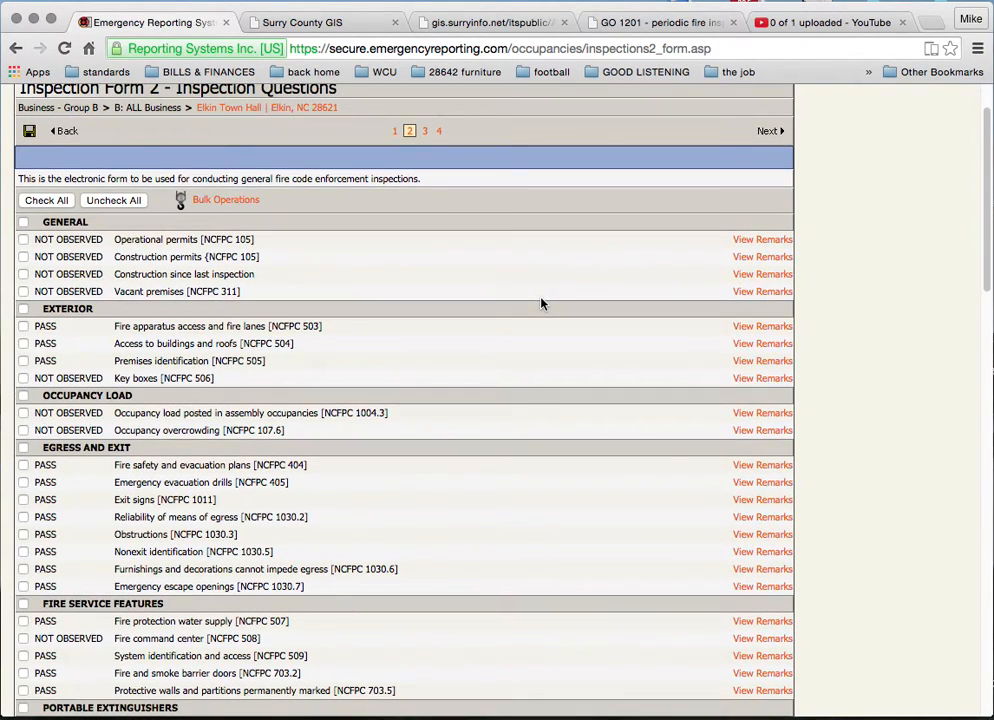
{"action": "scroll", "coordinate": [541, 304], "scroll_direction": "down", "scroll_amount": 5}
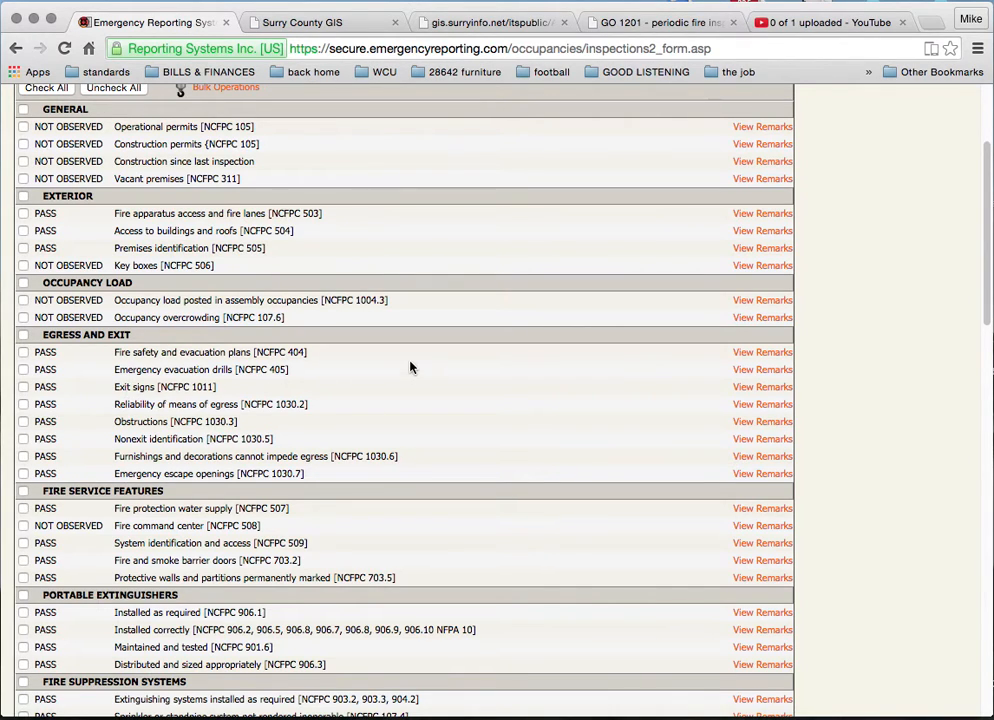
{"action": "scroll", "coordinate": [410, 371], "scroll_direction": "up", "scroll_amount": 1}
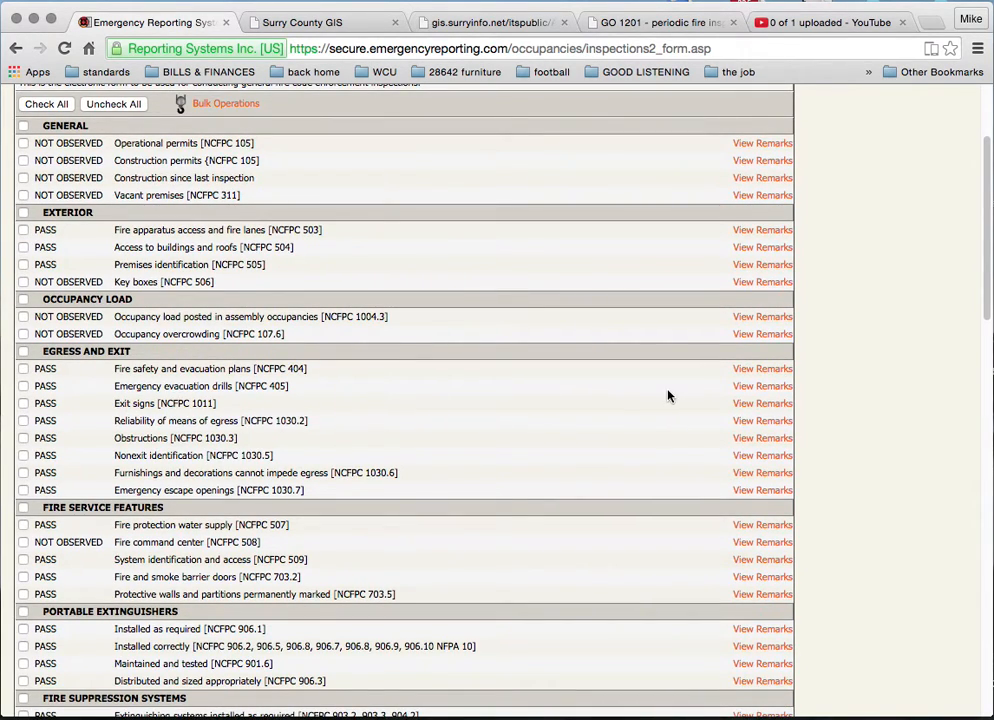
{"action": "left_click", "coordinate": [748, 410]}
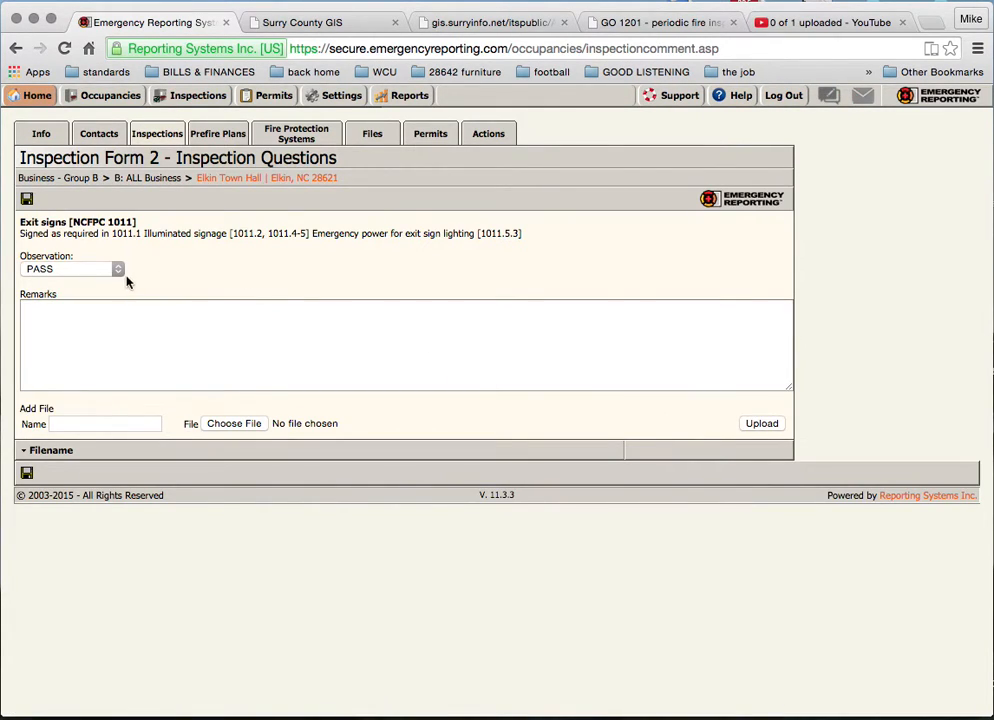
{"action": "left_click", "coordinate": [117, 274]}
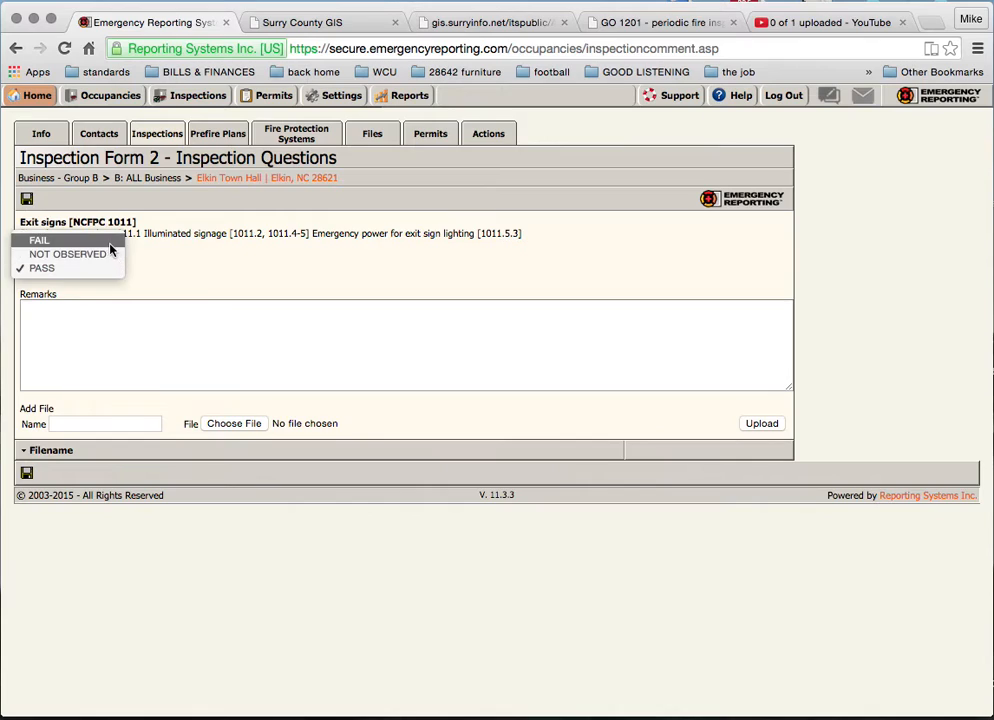
{"action": "left_click", "coordinate": [40, 241]}
Enter the exit signs remark "The police department entrance lacks a clearly marked exit sign." and save it.
{"action": "left_click", "coordinate": [74, 309]}
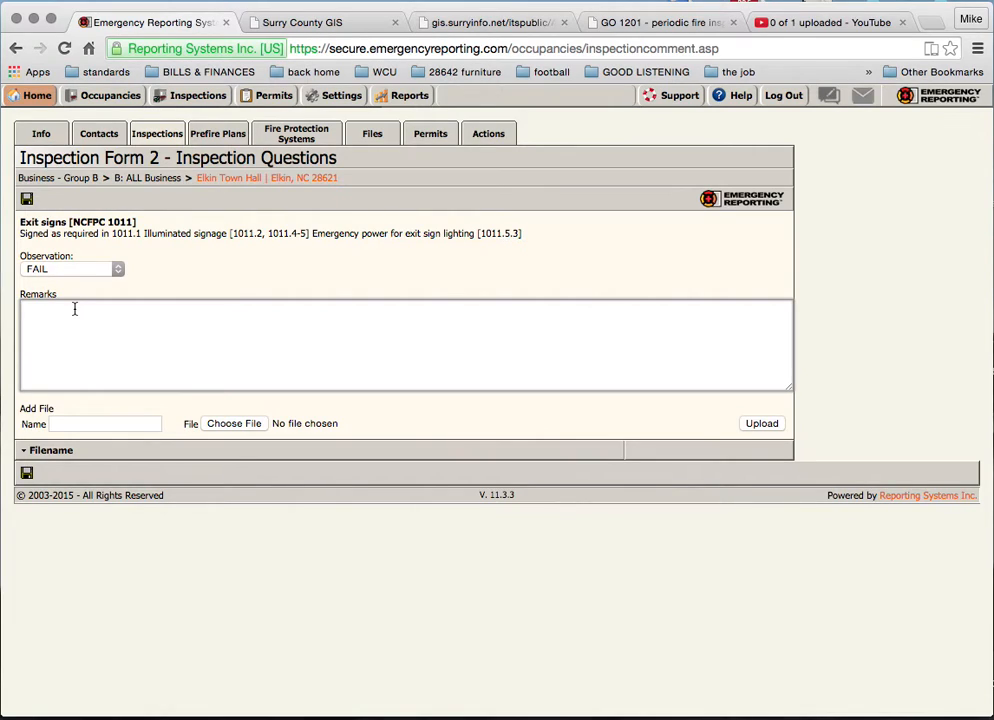
{"action": "type", "text": "Th"}
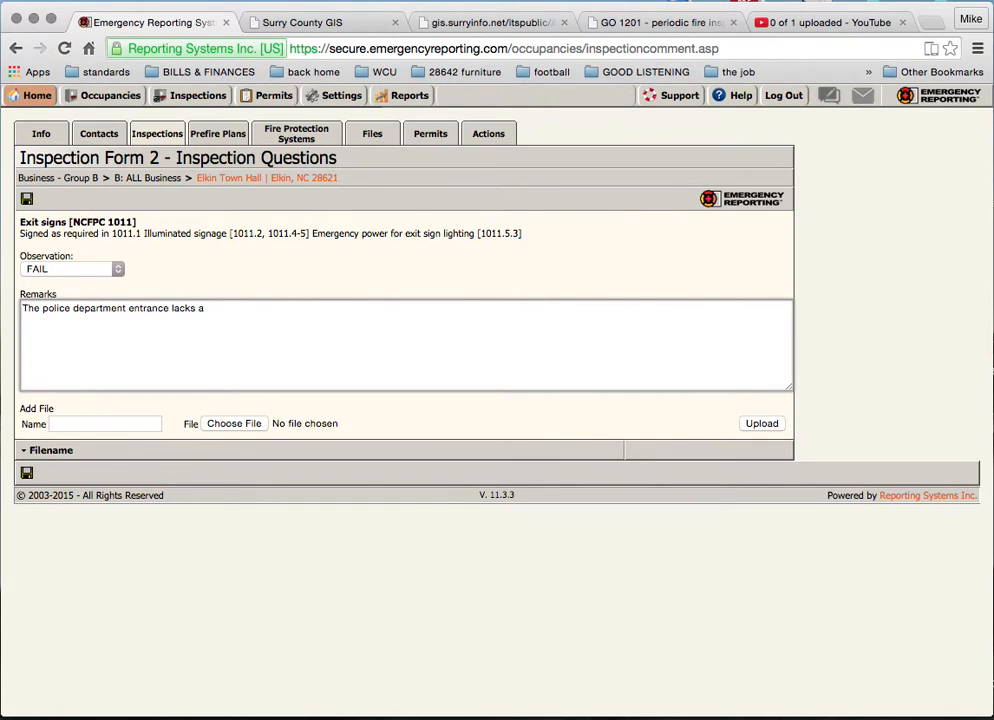
{"action": "type", "text": "early marked exit sign."}
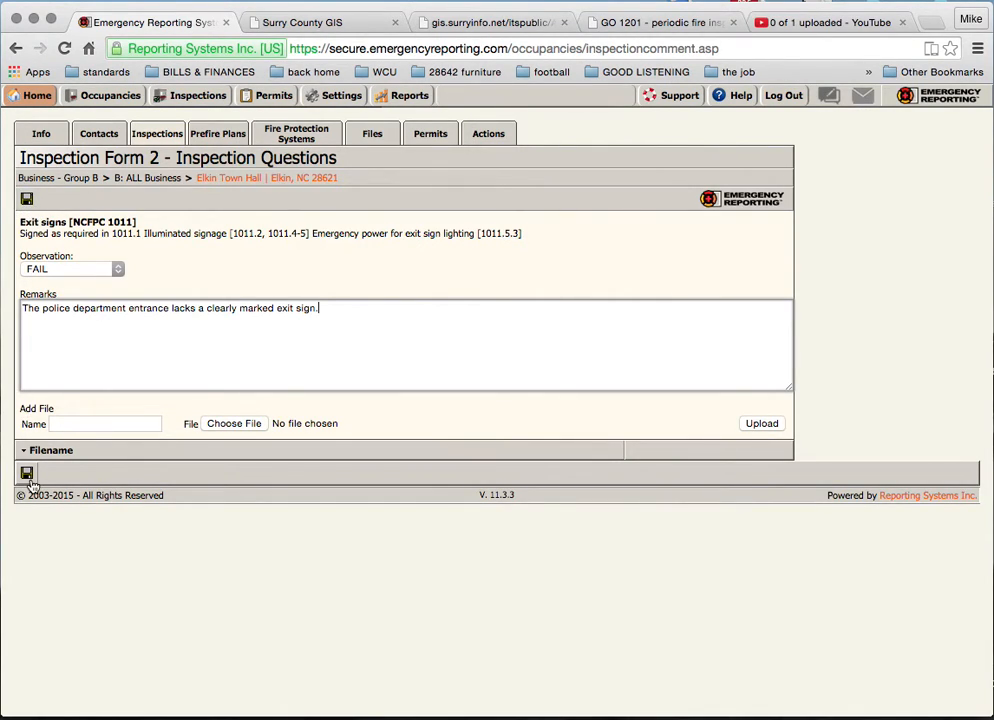
{"action": "left_click", "coordinate": [28, 199]}
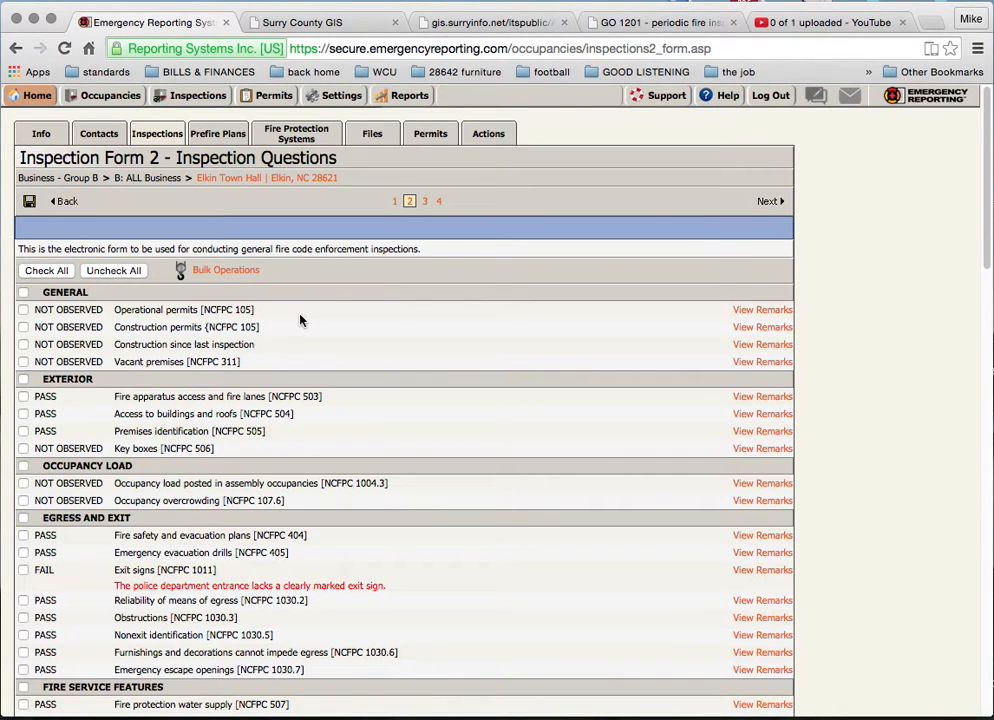
Change the observation for Fire department connections [NCFPC 912] under Fire Suppression Systems to FAIL.
{"action": "scroll", "coordinate": [300, 321], "scroll_direction": "down", "scroll_amount": 1}
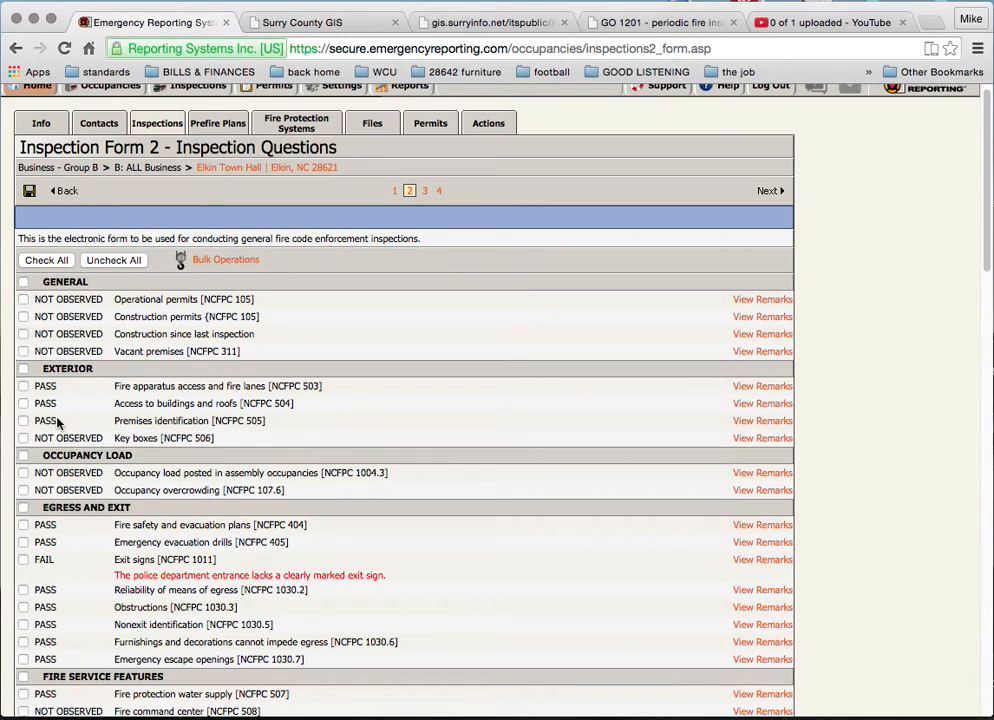
{"action": "scroll", "coordinate": [55, 416], "scroll_direction": "down", "scroll_amount": 3}
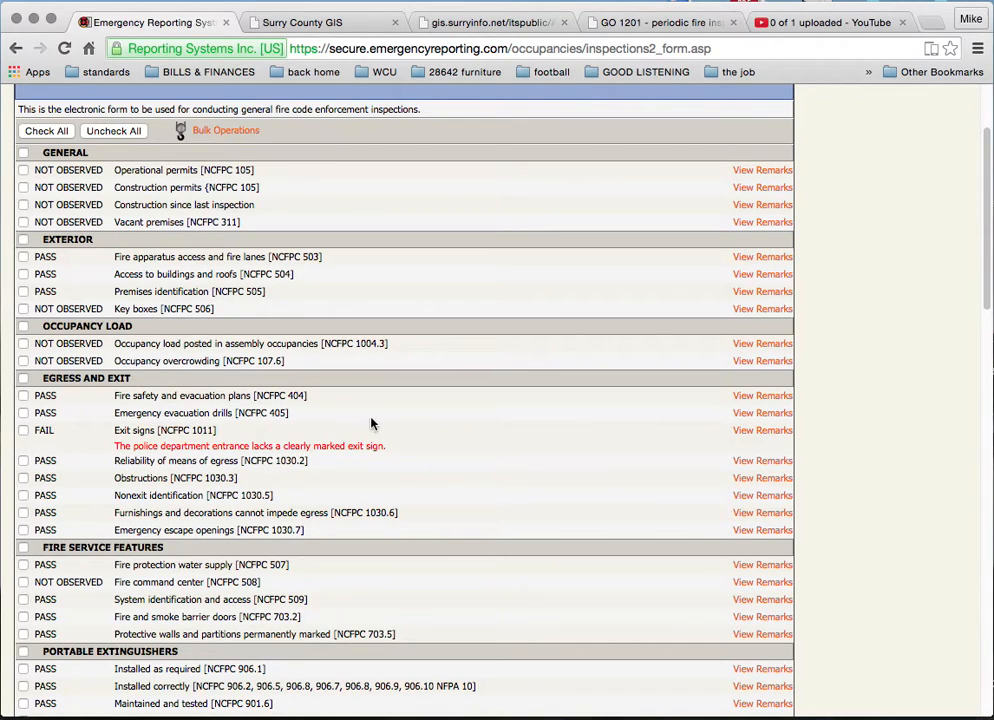
{"action": "scroll", "coordinate": [371, 421], "scroll_direction": "down", "scroll_amount": 1}
{"action": "scroll", "coordinate": [371, 421], "scroll_direction": "down", "scroll_amount": 5}
{"action": "scroll", "coordinate": [229, 430], "scroll_direction": "down", "scroll_amount": 3}
{"action": "scroll", "coordinate": [338, 325], "scroll_direction": "down", "scroll_amount": 4}
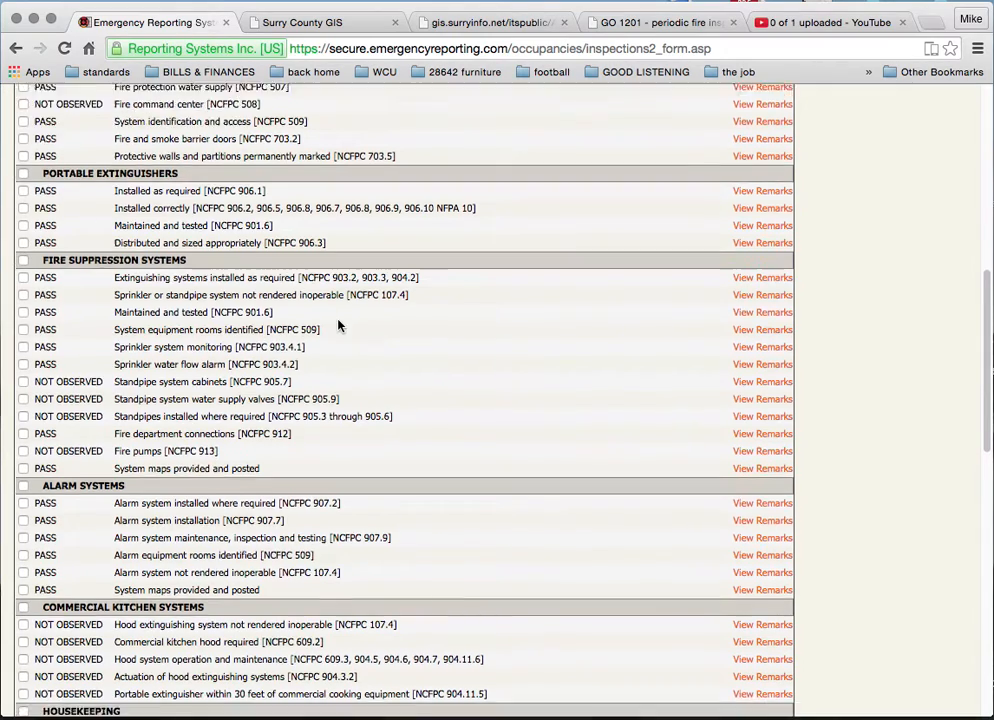
{"action": "scroll", "coordinate": [338, 325], "scroll_direction": "down", "scroll_amount": 3}
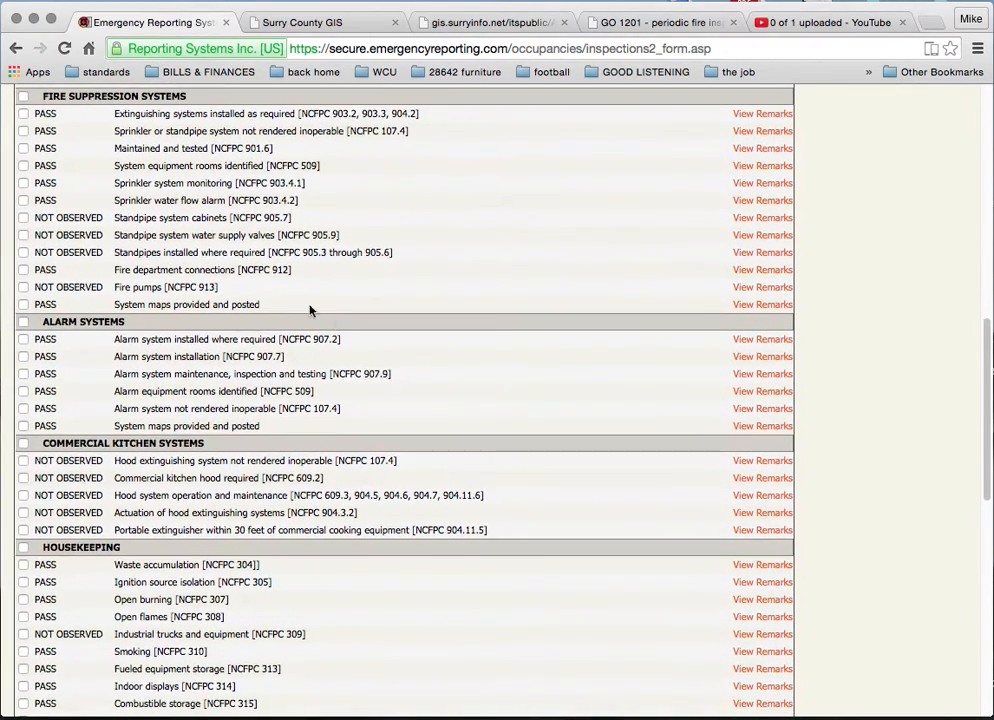
{"action": "left_click", "coordinate": [762, 270]}
{"action": "left_click", "coordinate": [105, 291]}
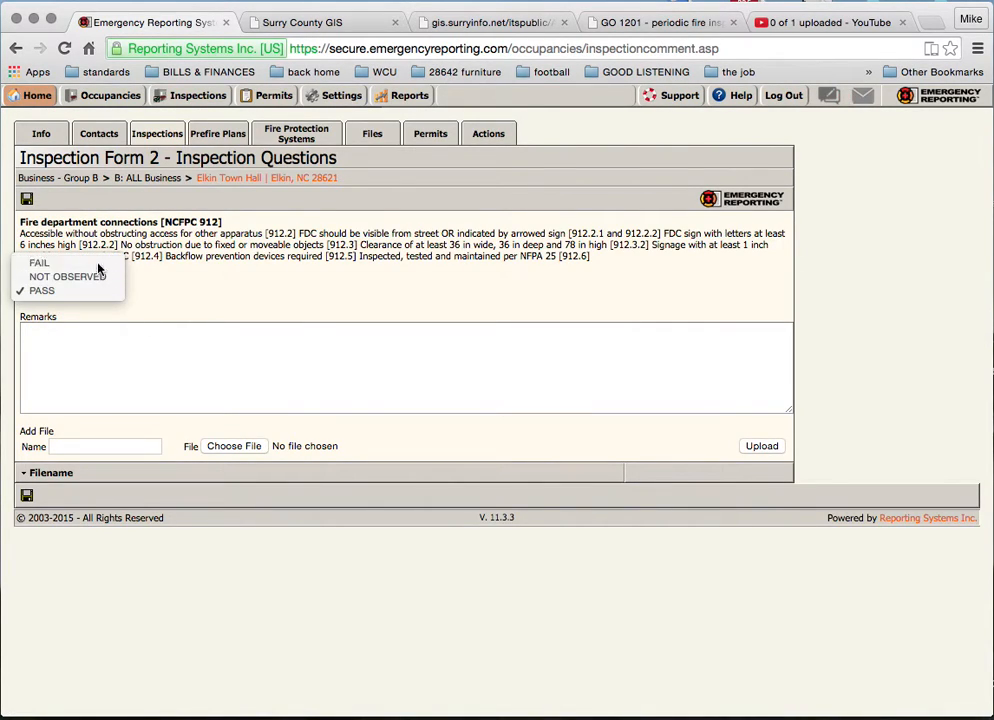
{"action": "left_click", "coordinate": [45, 262]}
Enter the fire department connections remark "Caps were missing from the FDC." and save it.
{"action": "left_click", "coordinate": [107, 362]}
{"action": "type", "text": "C"}
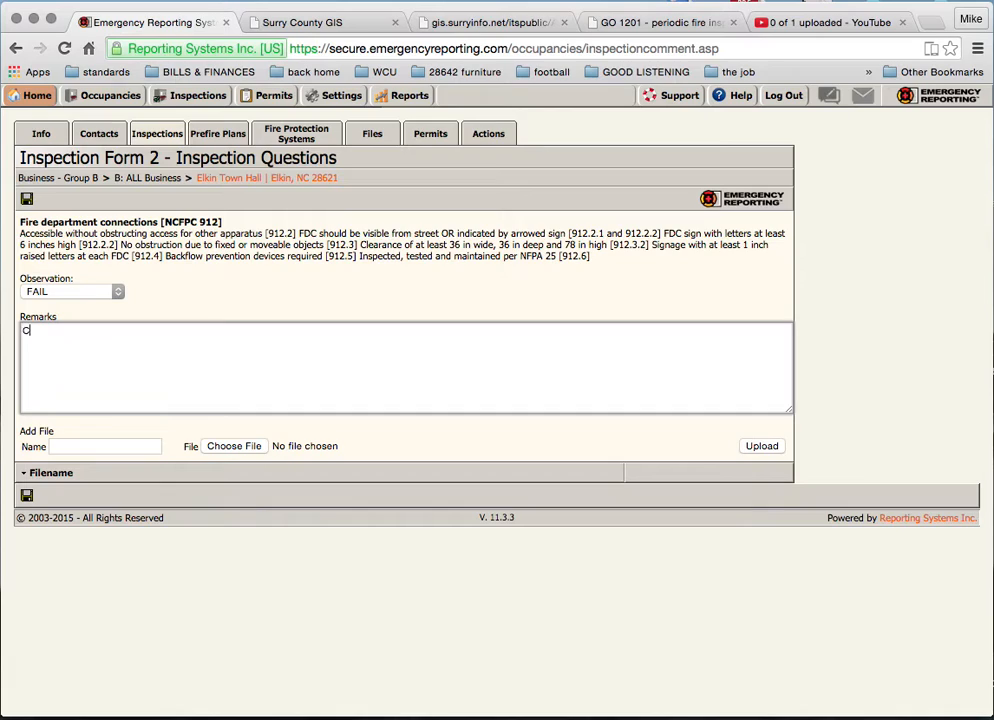
{"action": "type", "text": "aps were missing from the FDC."}
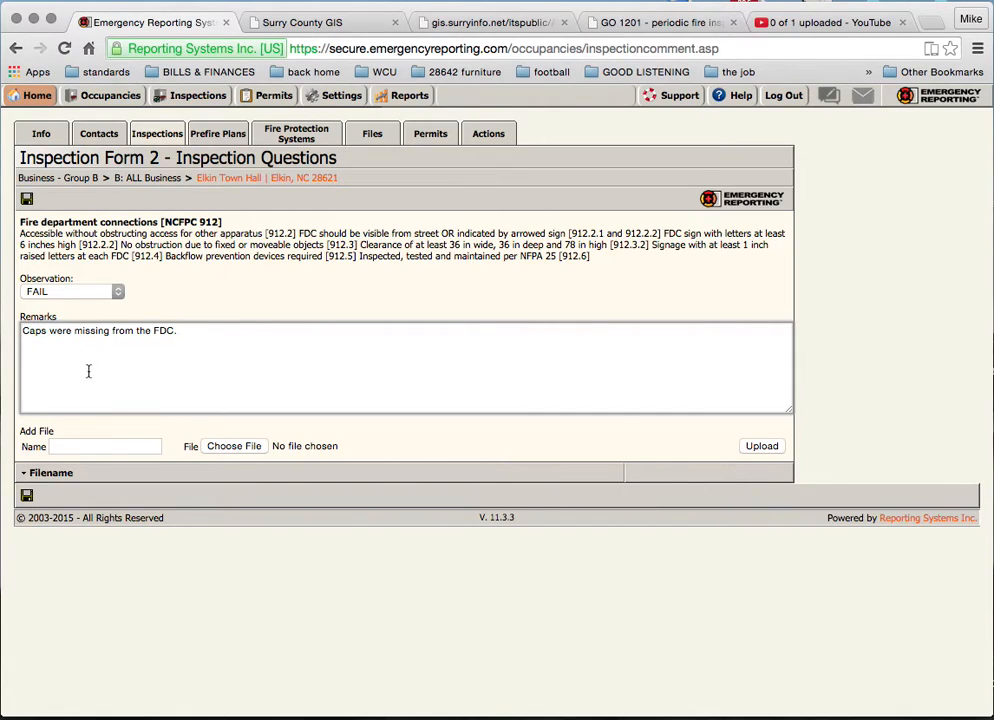
{"action": "left_click", "coordinate": [27, 201]}
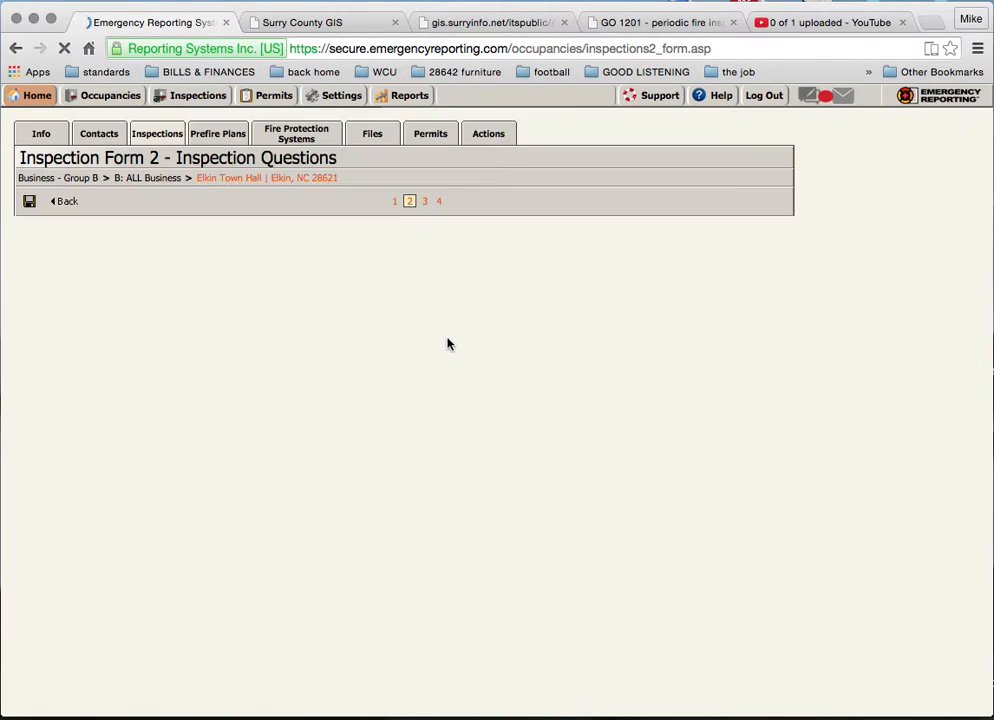
Review the recorded observations and failure remarks throughout the inspection questions.
{"action": "scroll", "coordinate": [447, 344], "scroll_direction": "down", "scroll_amount": 1}
{"action": "scroll", "coordinate": [447, 344], "scroll_direction": "down", "scroll_amount": 10}
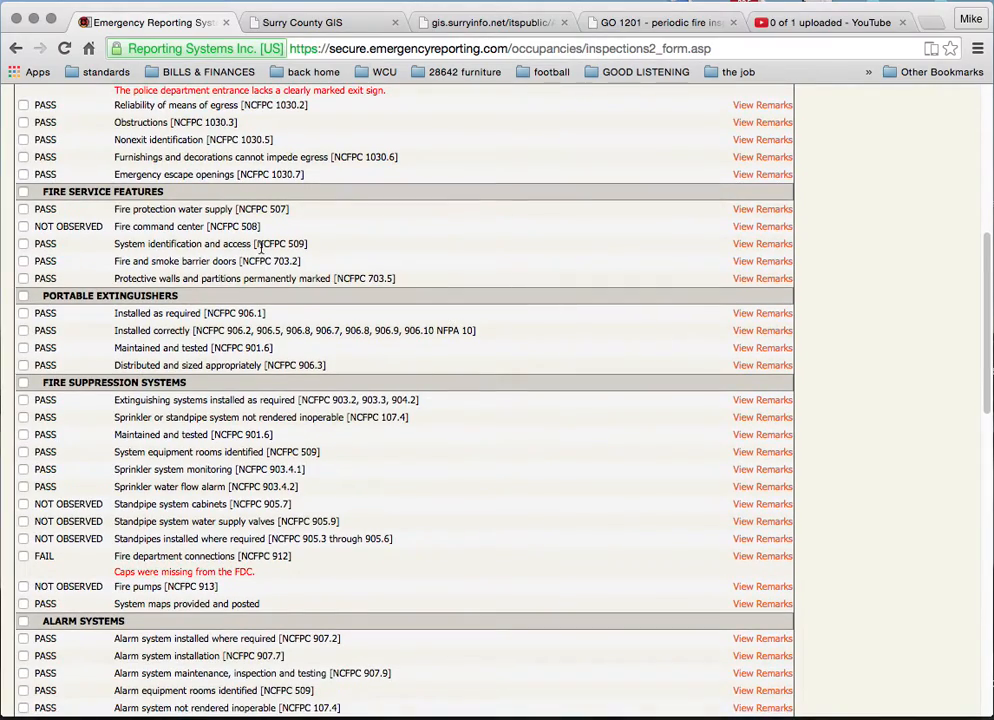
{"action": "scroll", "coordinate": [338, 372], "scroll_direction": "down", "scroll_amount": 5}
{"action": "scroll", "coordinate": [338, 372], "scroll_direction": "up", "scroll_amount": 10}
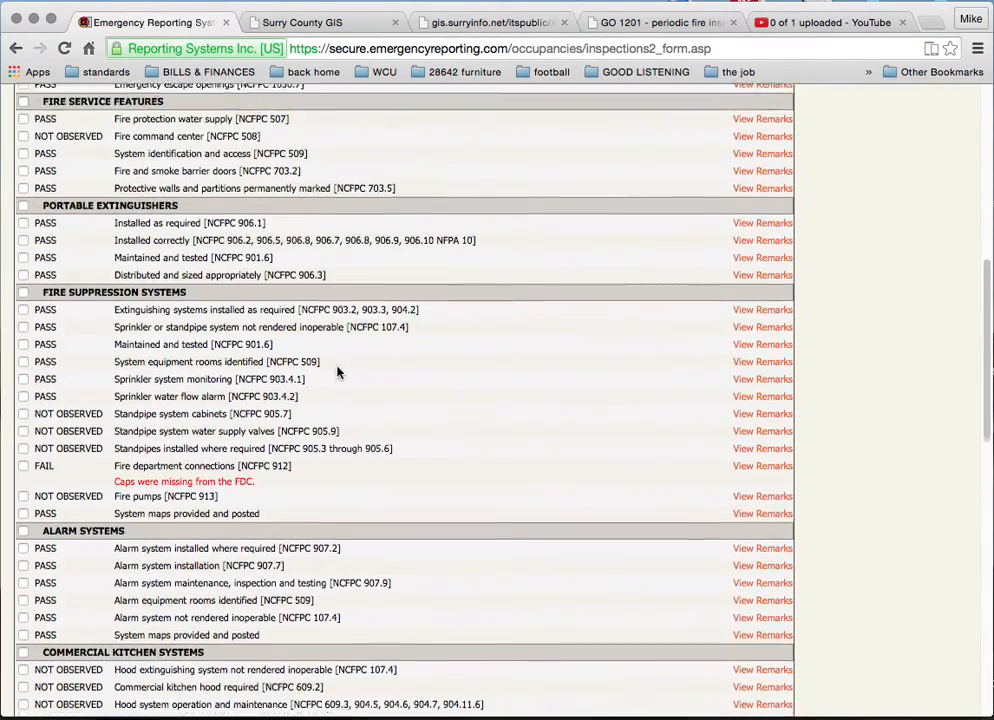
{"action": "scroll", "coordinate": [338, 372], "scroll_direction": "up", "scroll_amount": 4}
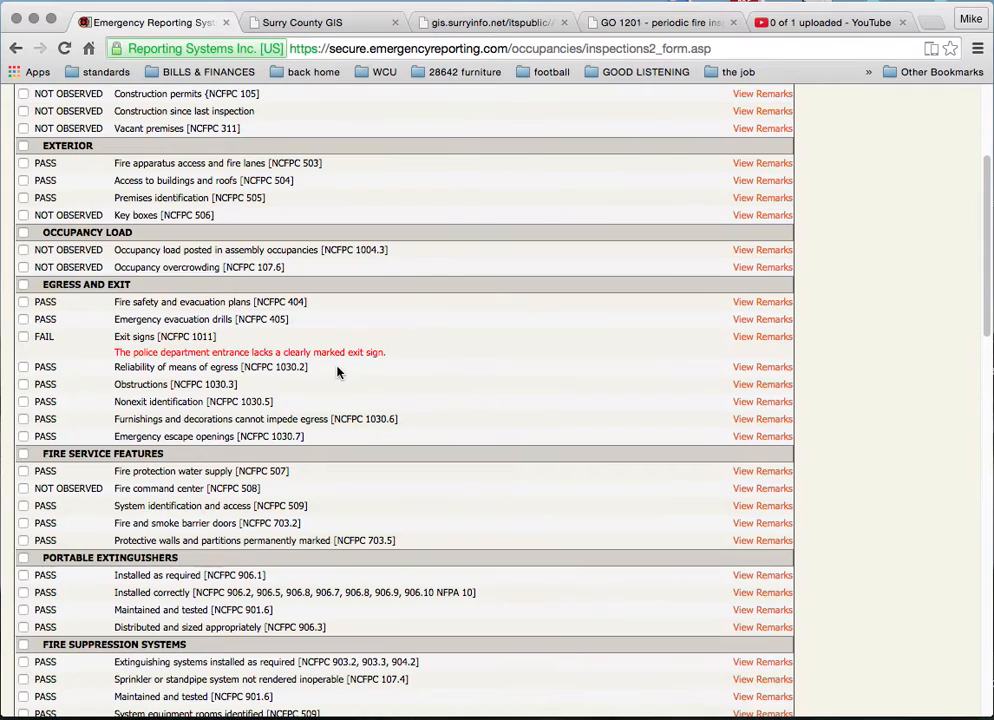
{"action": "scroll", "coordinate": [338, 372], "scroll_direction": "down", "scroll_amount": 1}
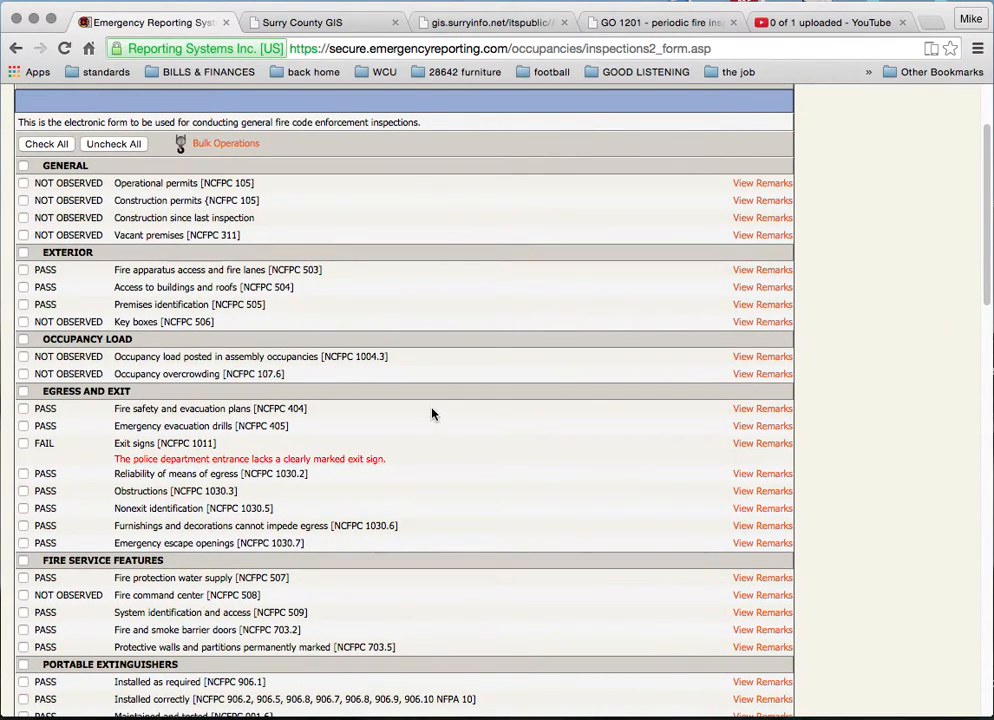
{"action": "scroll", "coordinate": [432, 413], "scroll_direction": "down", "scroll_amount": 10}
{"action": "scroll", "coordinate": [432, 413], "scroll_direction": "up", "scroll_amount": 11}
{"action": "scroll", "coordinate": [432, 413], "scroll_direction": "up", "scroll_amount": 2}
Advance to the Finalize Inspection page and set the inspection end time to 10:30.
{"action": "left_click", "coordinate": [766, 202]}
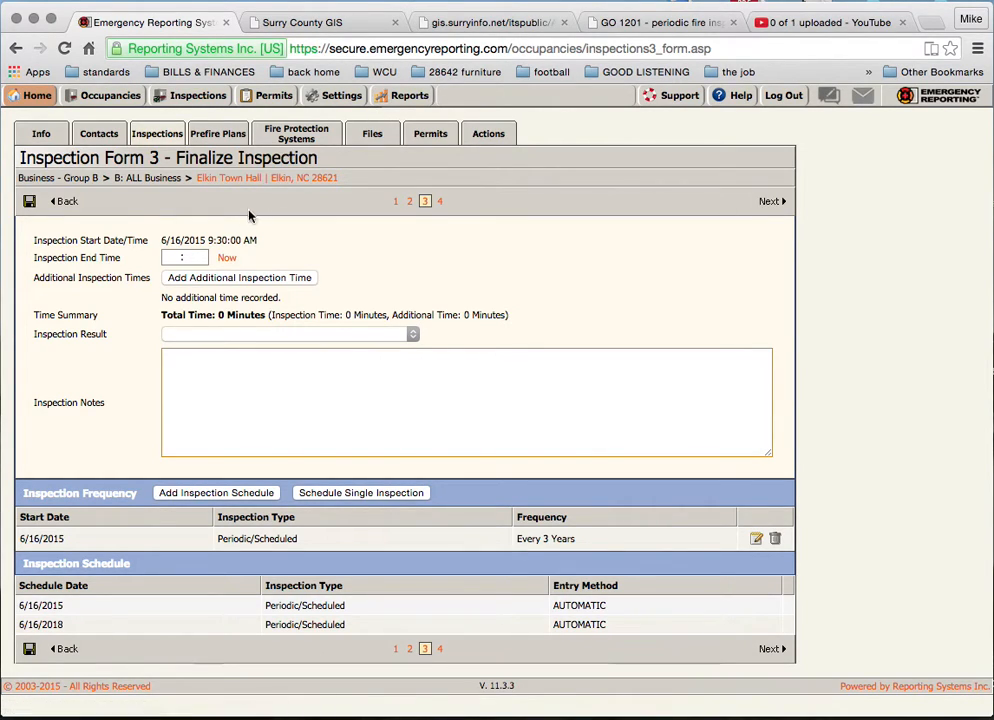
{"action": "left_click", "coordinate": [228, 259]}
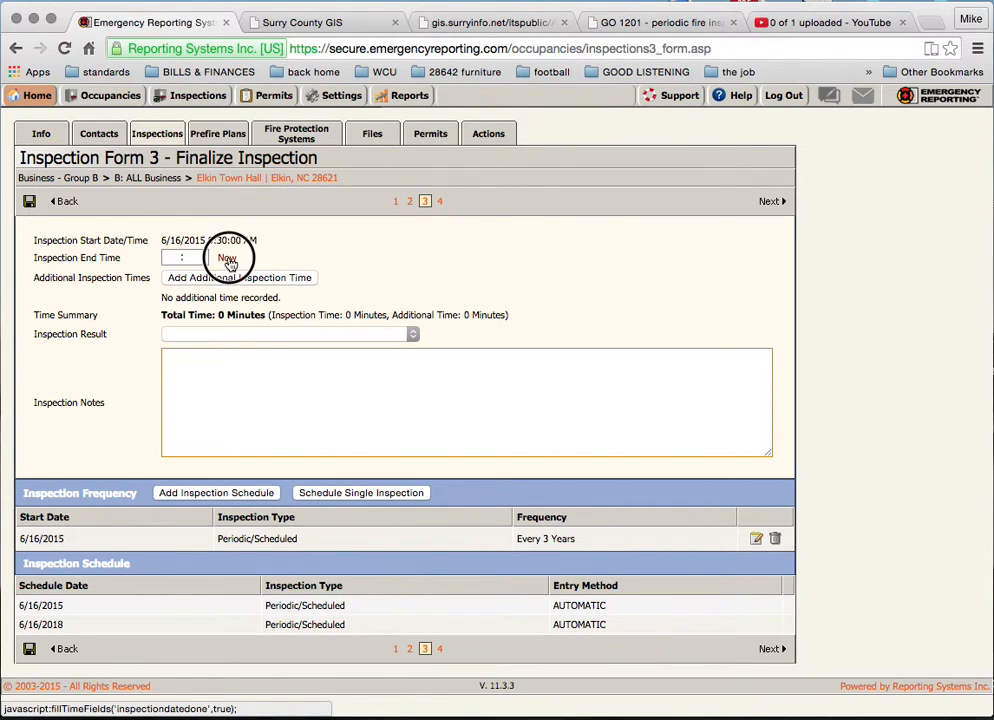
{"action": "left_click", "coordinate": [155, 256]}
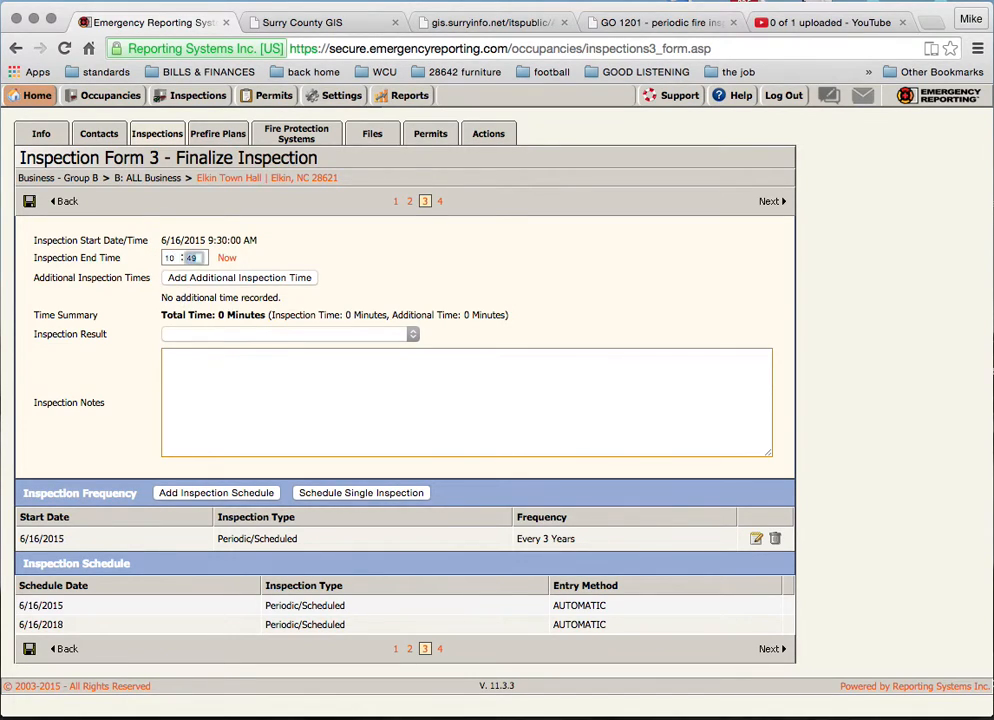
{"action": "type", "text": "10 : 30"}
Set the inspection result to Correction Notice Issued and enter the inspection note "Reinspection is due in 30 days.".
{"action": "left_click", "coordinate": [206, 338]}
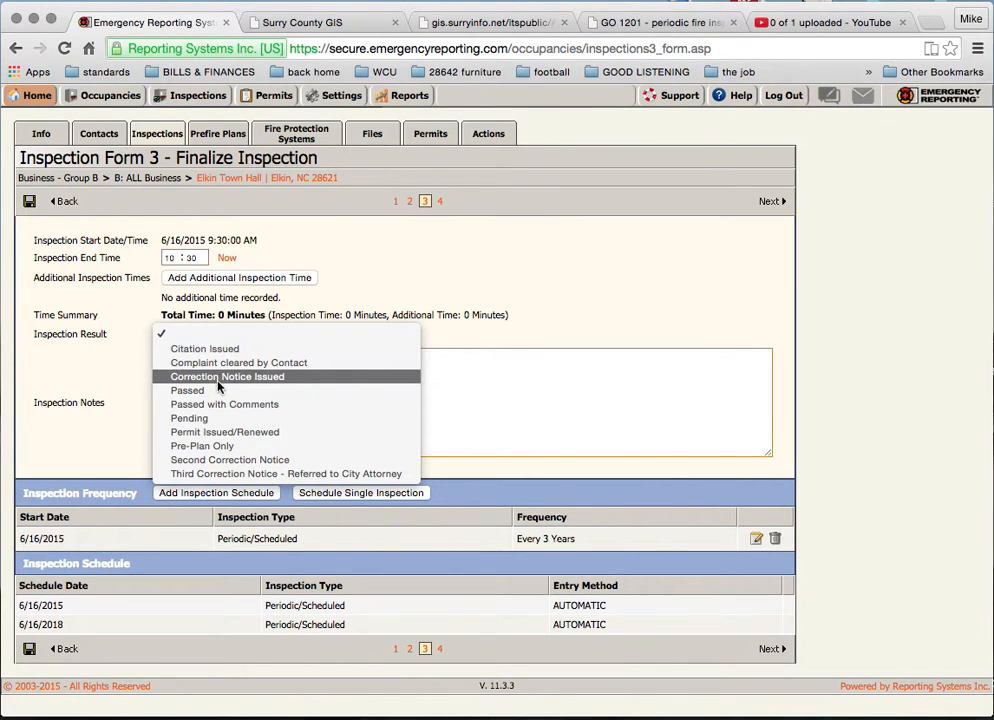
{"action": "left_click", "coordinate": [218, 381]}
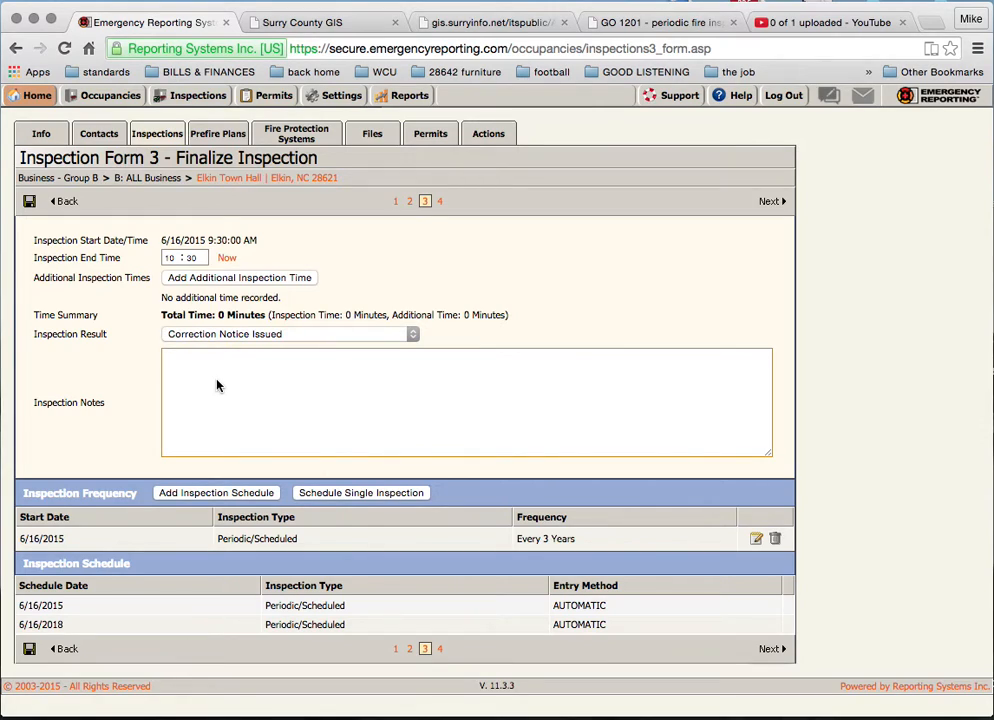
{"action": "left_click", "coordinate": [239, 340]}
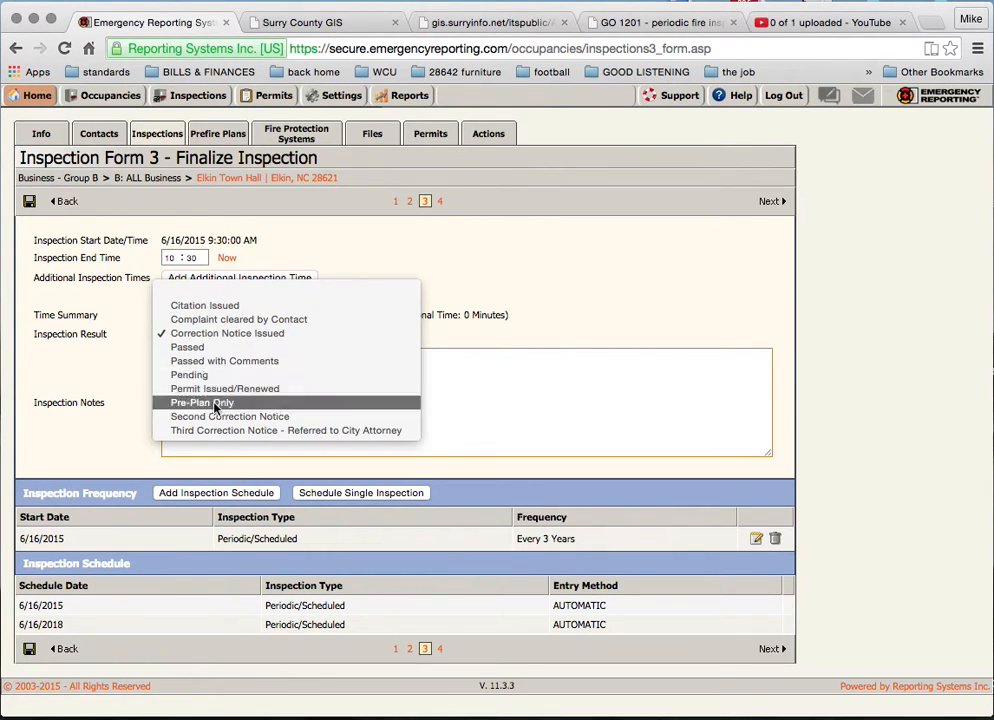
{"action": "left_click", "coordinate": [204, 334]}
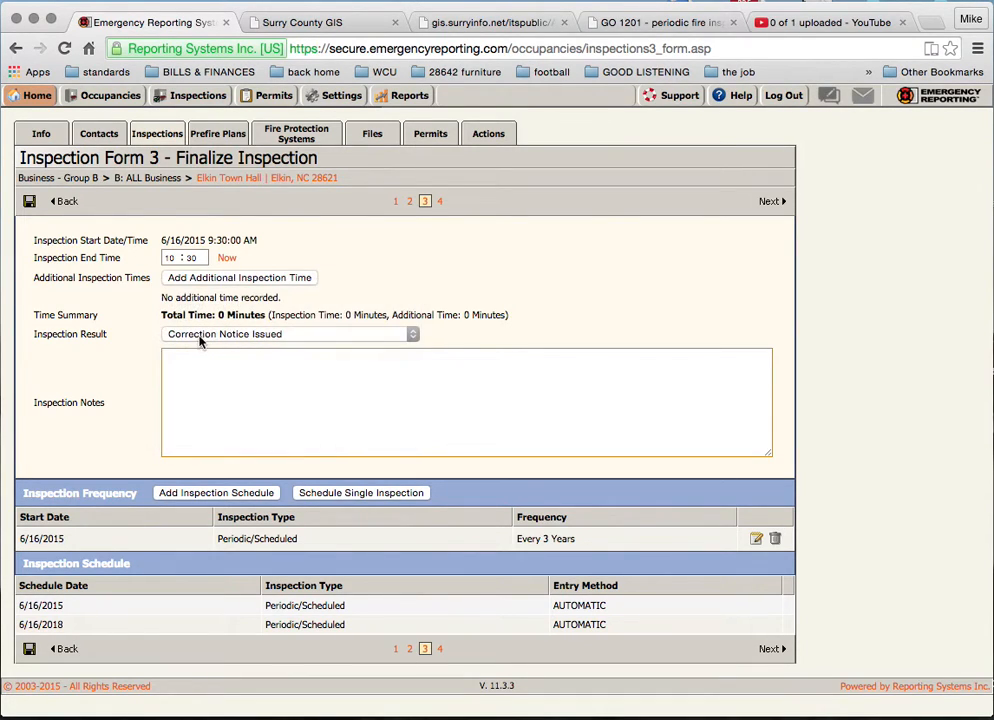
{"action": "left_click", "coordinate": [207, 378]}
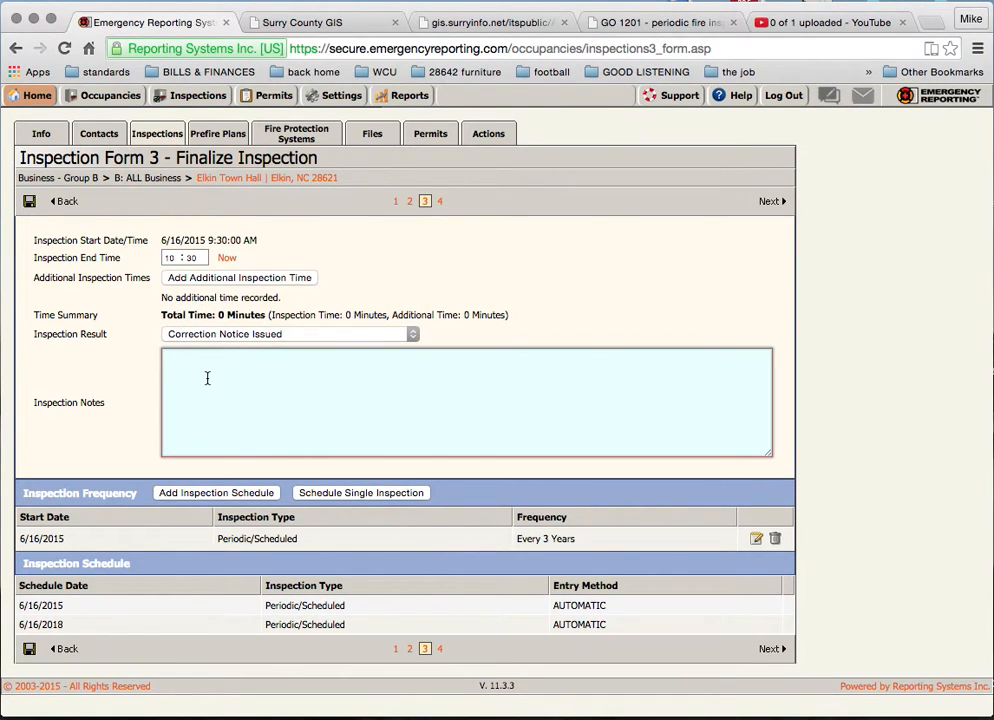
{"action": "type", "text": "Reinspection is due in 30 days."}
Schedule a single Reinspection 30 days out, on 07/16/2015, and advance to the Authorize Inspection page.
{"action": "left_click", "coordinate": [327, 494]}
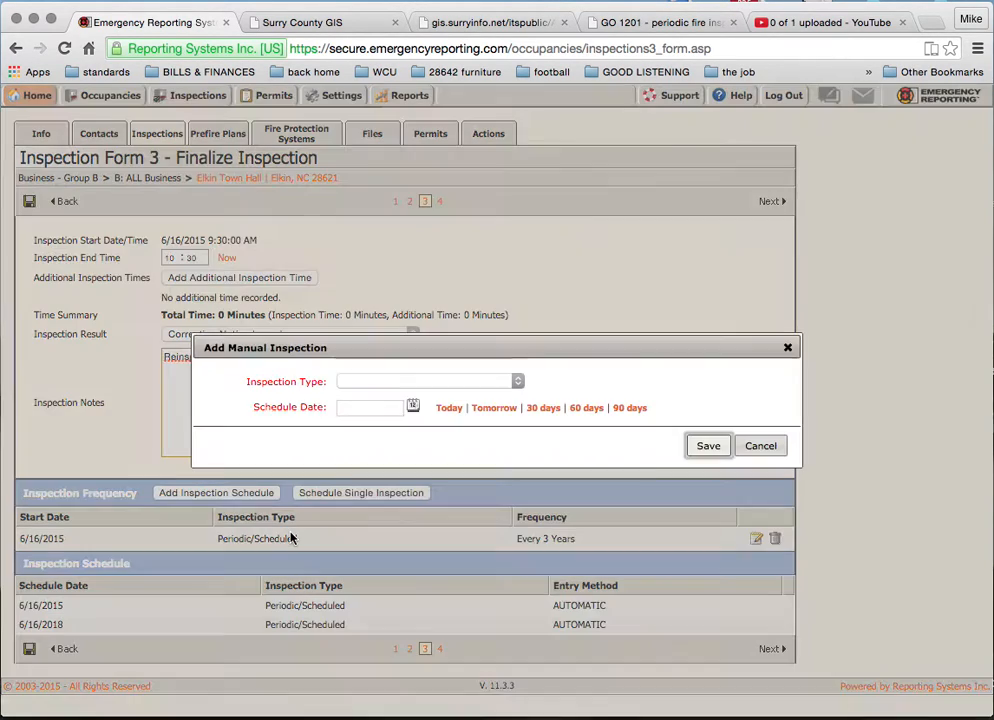
{"action": "left_click", "coordinate": [362, 380]}
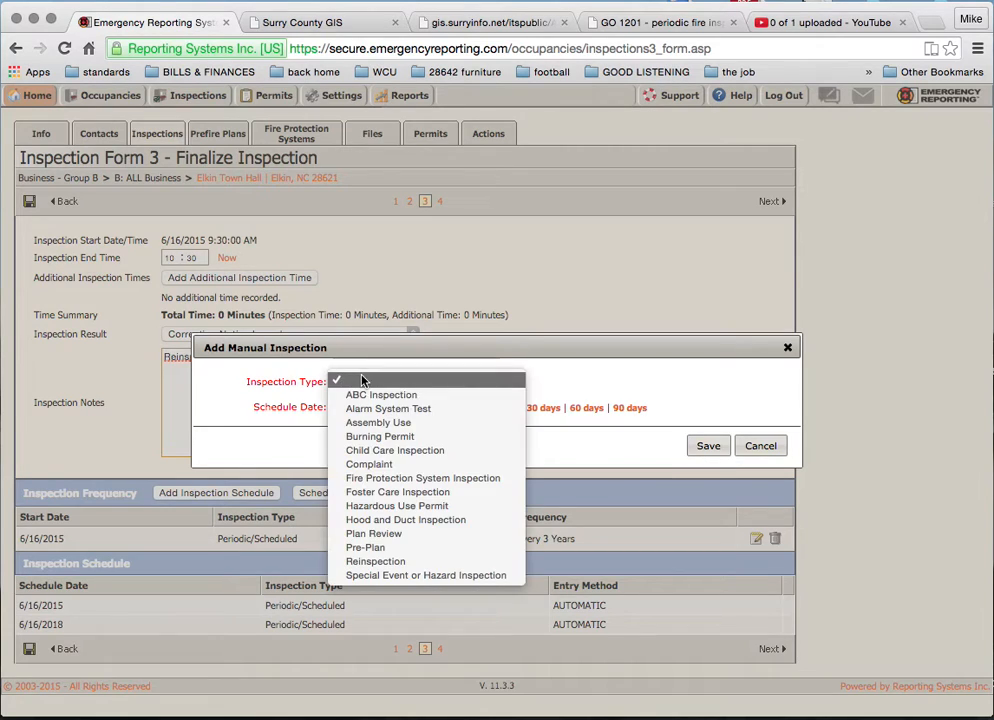
{"action": "left_click", "coordinate": [367, 561]}
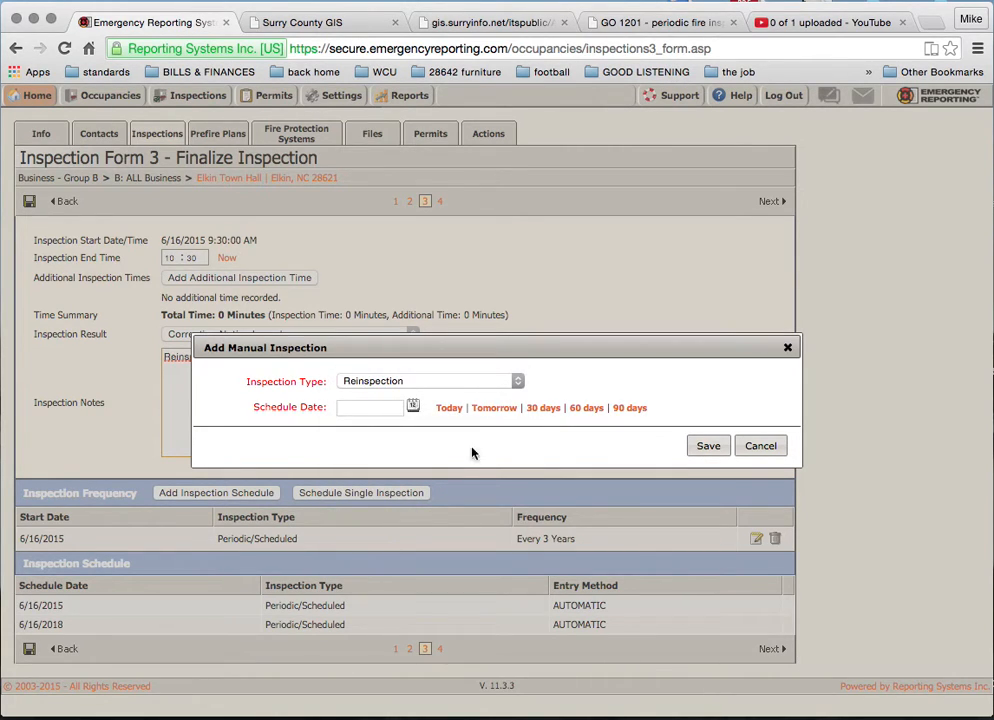
{"action": "left_click", "coordinate": [545, 409]}
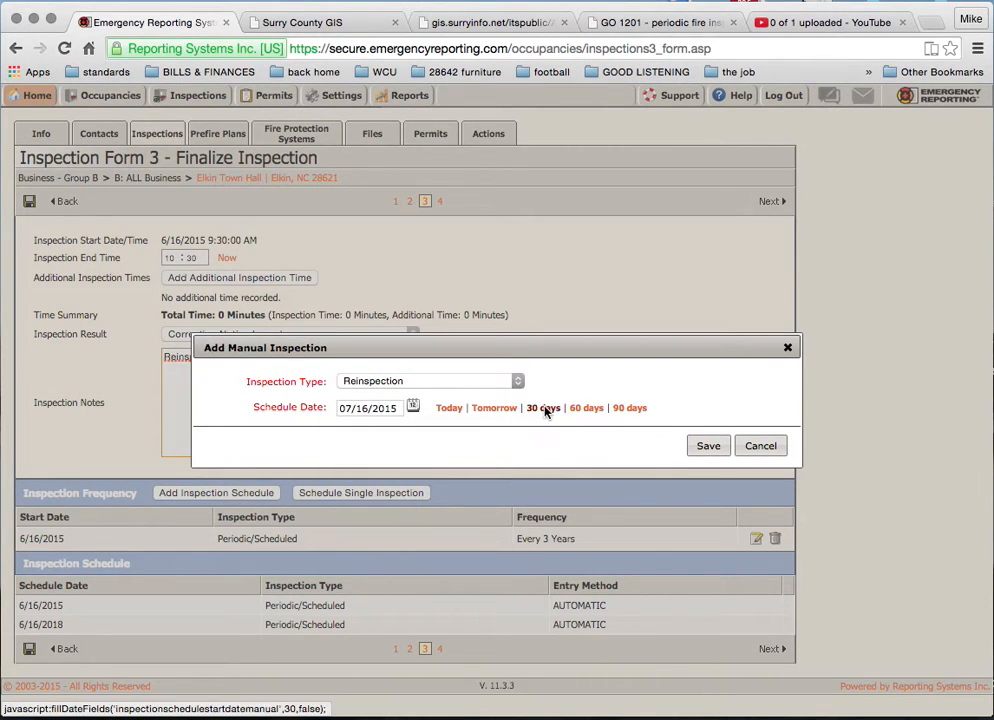
{"action": "left_click", "coordinate": [708, 446]}
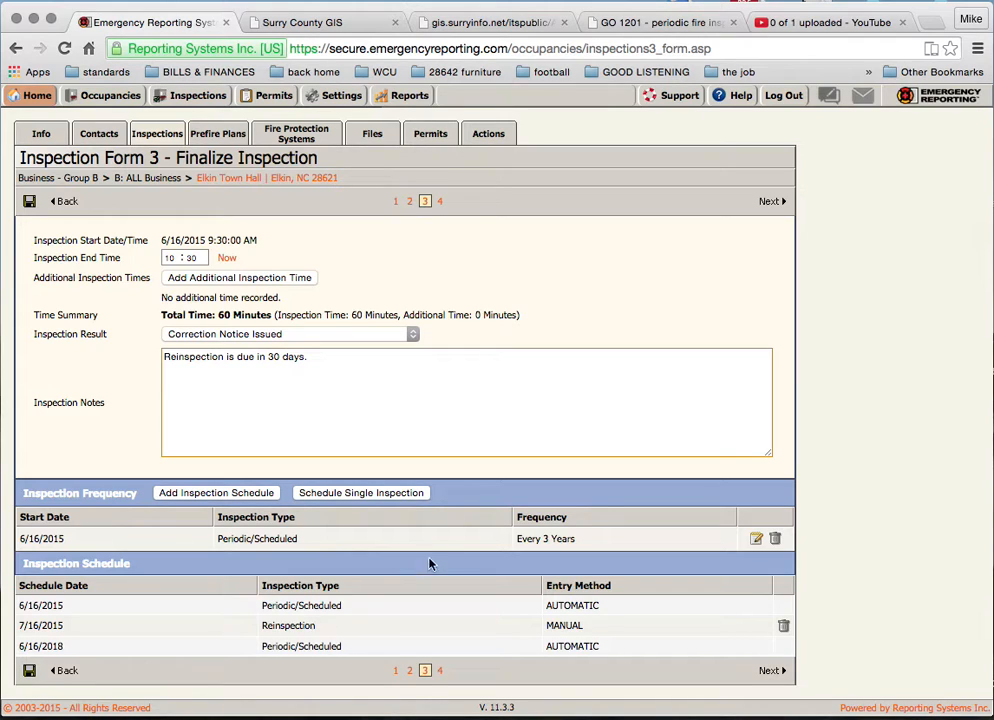
{"action": "left_click", "coordinate": [776, 203]}
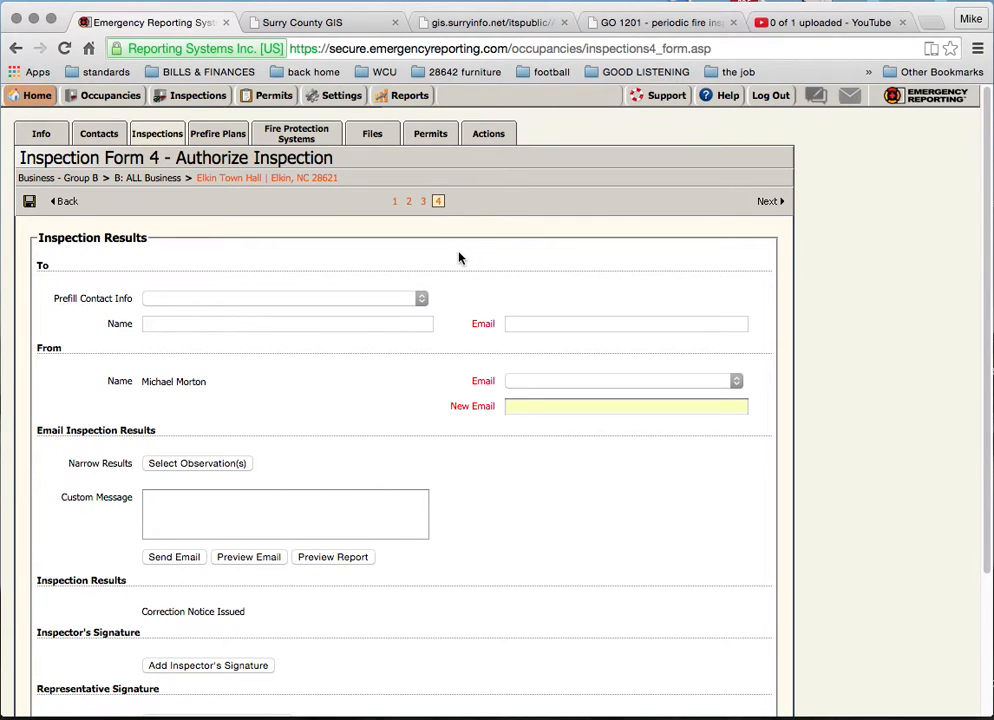
{"action": "scroll", "coordinate": [459, 258], "scroll_direction": "down", "scroll_amount": 1}
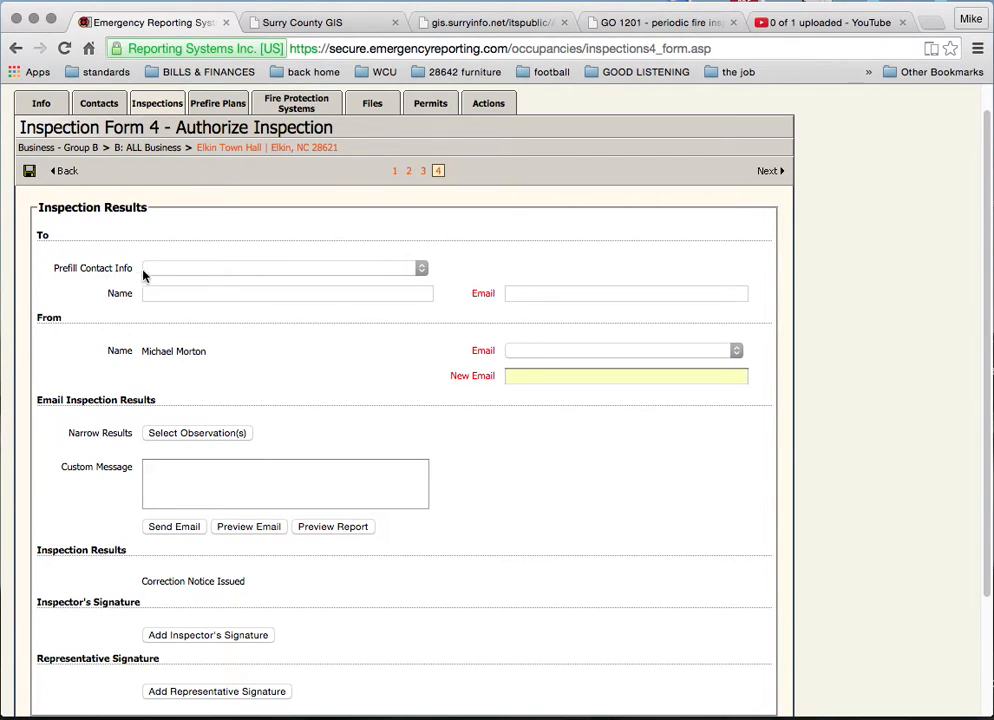
{"action": "left_click", "coordinate": [168, 269]}
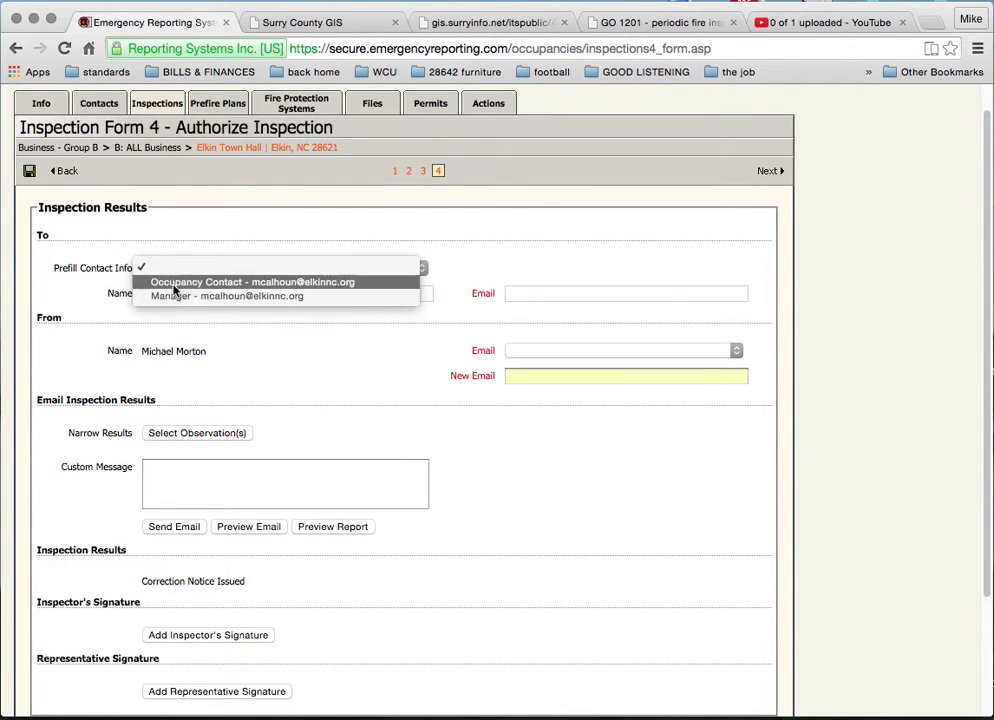
{"action": "left_click", "coordinate": [171, 283]}
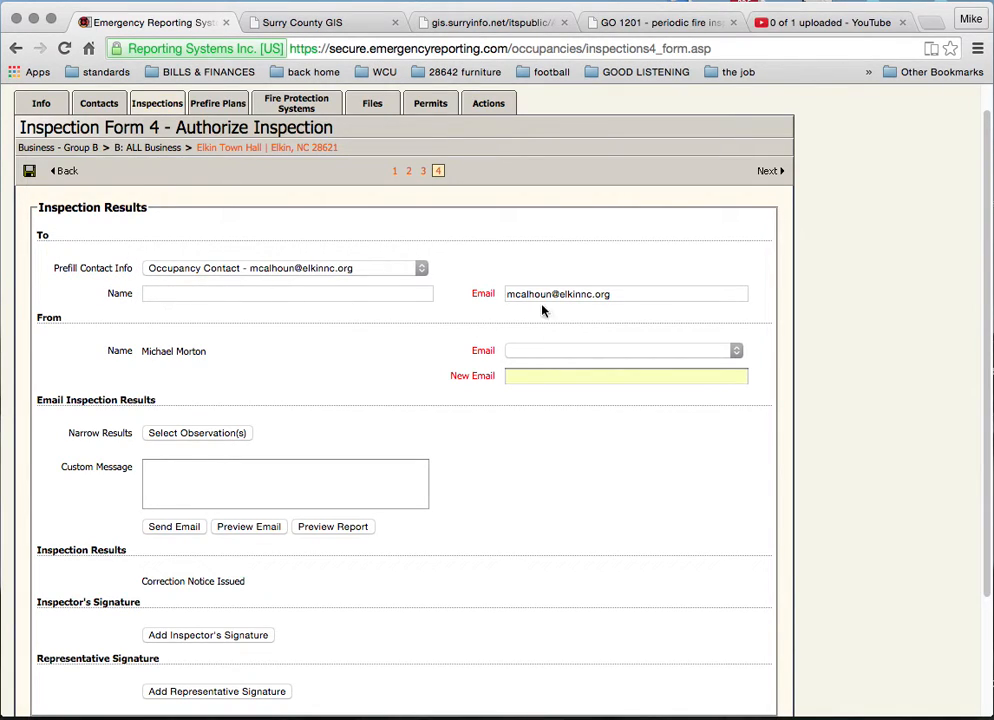
{"action": "left_click", "coordinate": [271, 293]}
{"action": "type", "text": "Miss"}
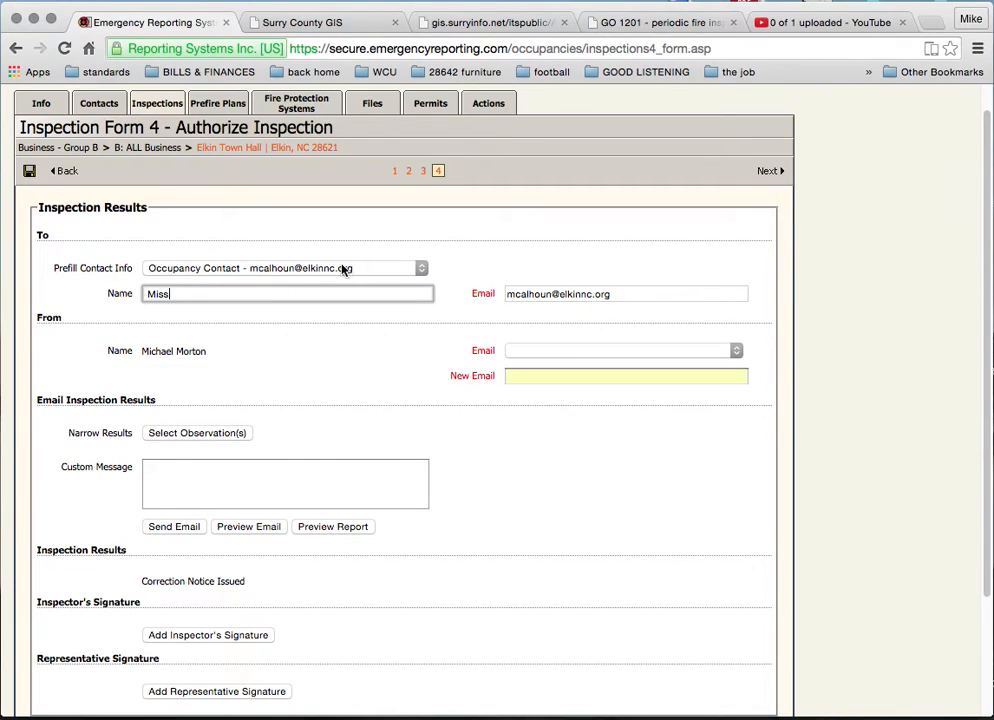
Prefill the results recipient from the Manager contact and choose the inspector's stored email as the sender address.
{"action": "left_click", "coordinate": [342, 268]}
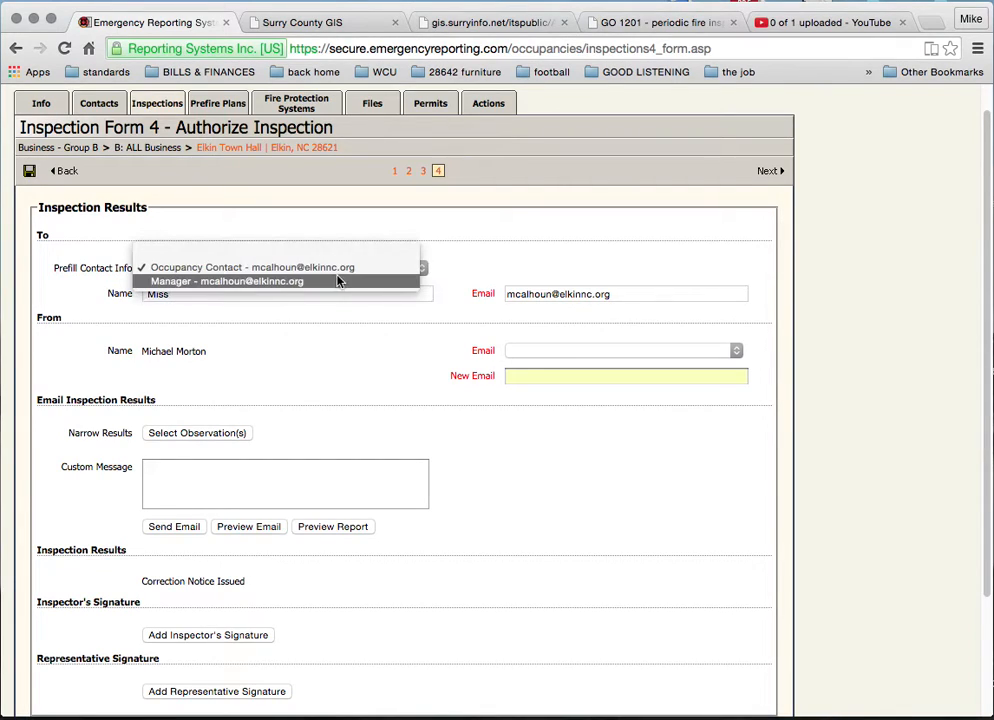
{"action": "left_click", "coordinate": [337, 280]}
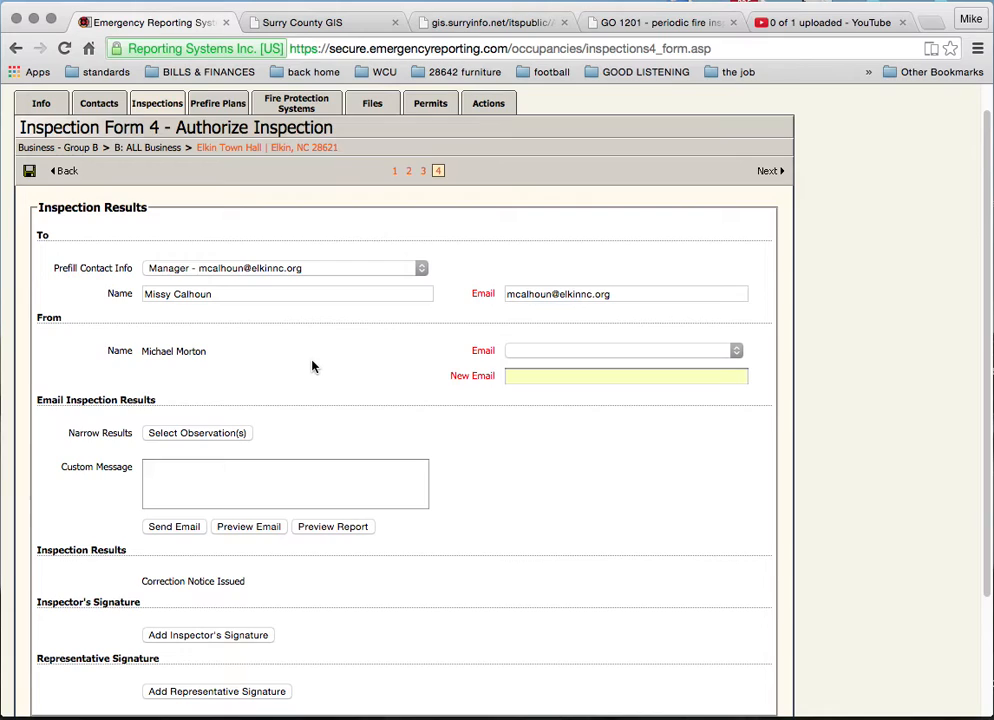
{"action": "scroll", "coordinate": [312, 367], "scroll_direction": "down", "scroll_amount": 1}
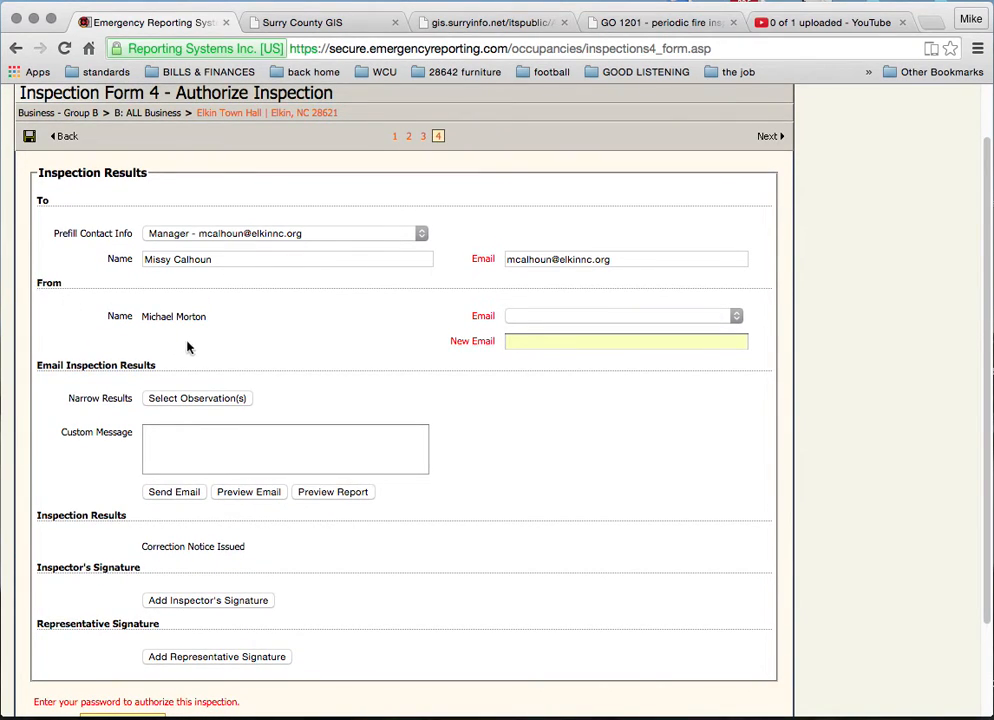
{"action": "left_click", "coordinate": [527, 320]}
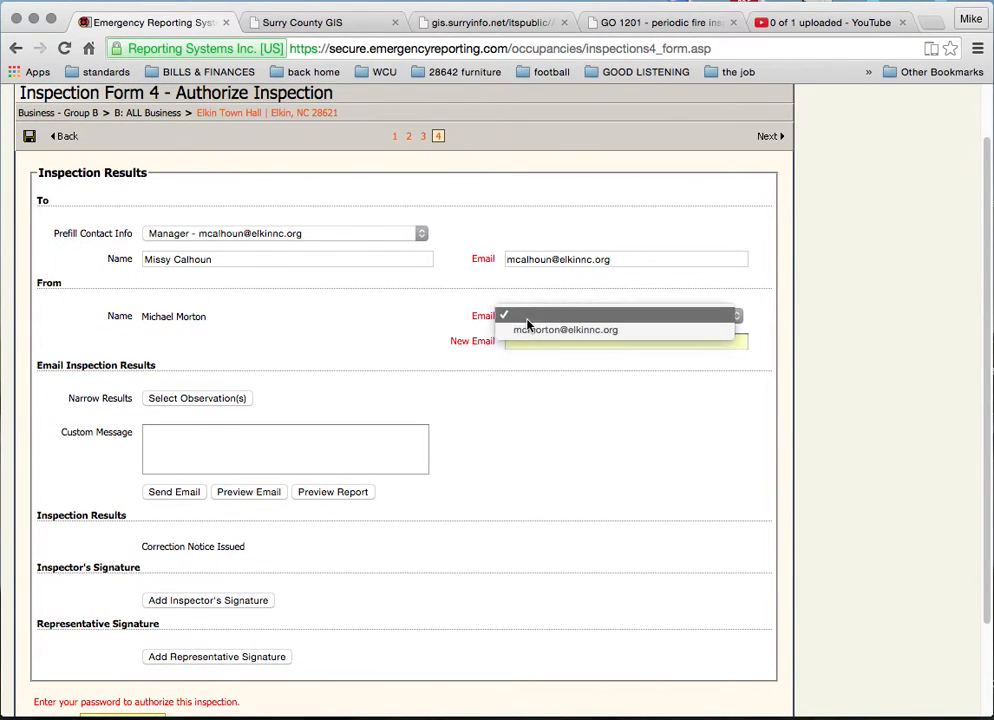
{"action": "left_click", "coordinate": [527, 330]}
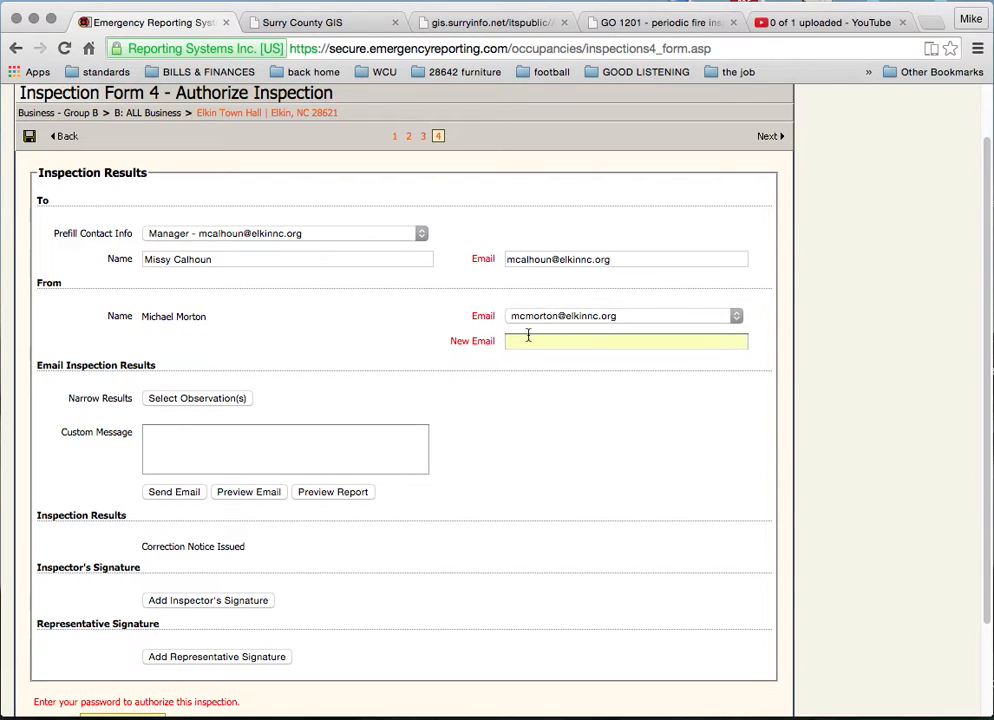
Narrow the emailed inspection results to the FAIL and PASS observations.
{"action": "scroll", "coordinate": [515, 408], "scroll_direction": "down", "scroll_amount": 1}
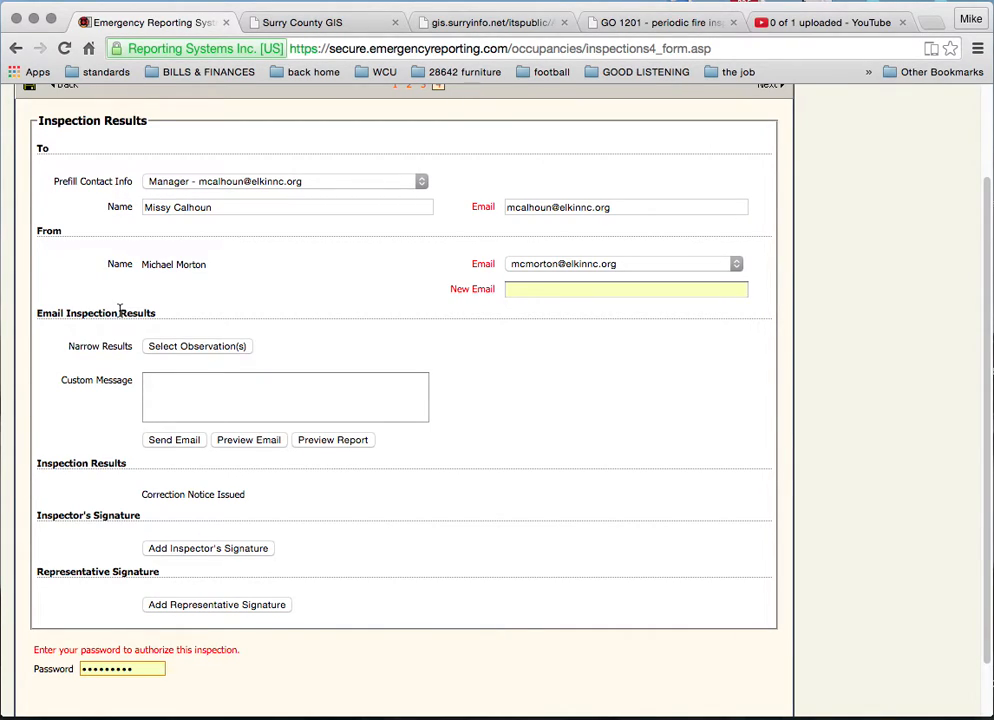
{"action": "left_click", "coordinate": [181, 350]}
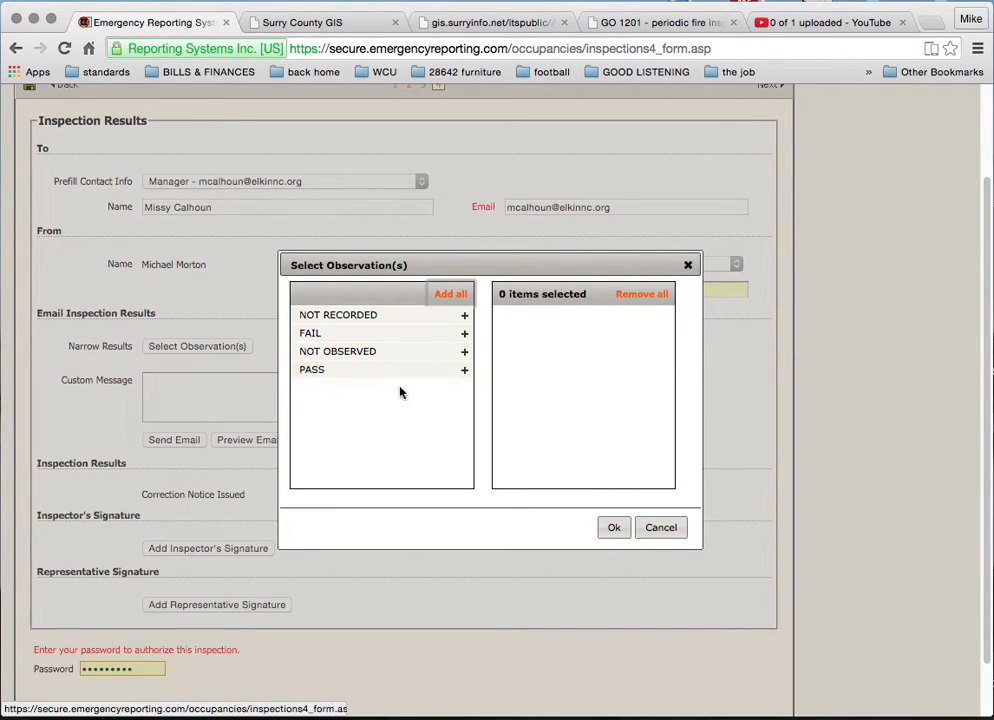
{"action": "left_click", "coordinate": [464, 337]}
{"action": "left_click", "coordinate": [465, 353]}
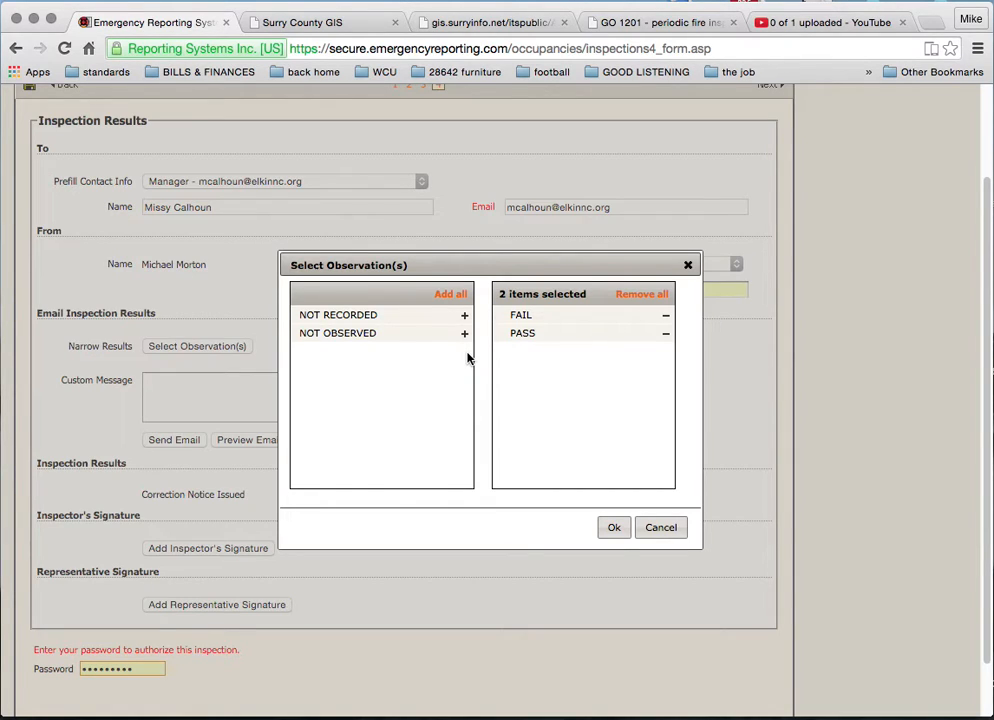
{"action": "left_click", "coordinate": [612, 527]}
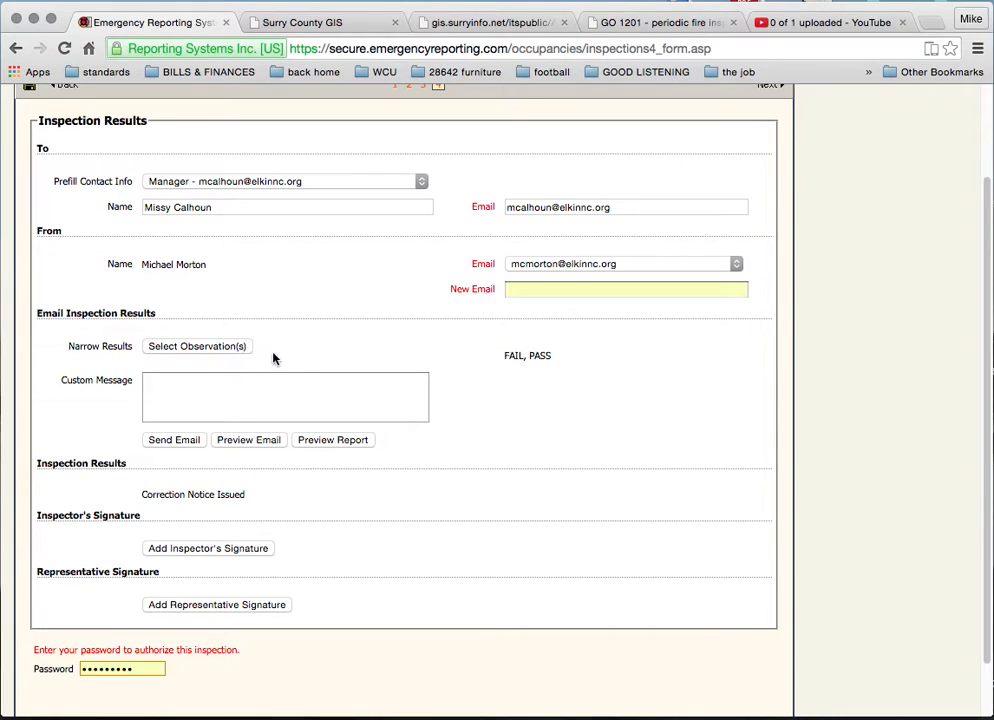
Preview the inspection report, examine its topic statuses, failure notes, summary and signature sections, and close the preview.
{"action": "left_click", "coordinate": [321, 446]}
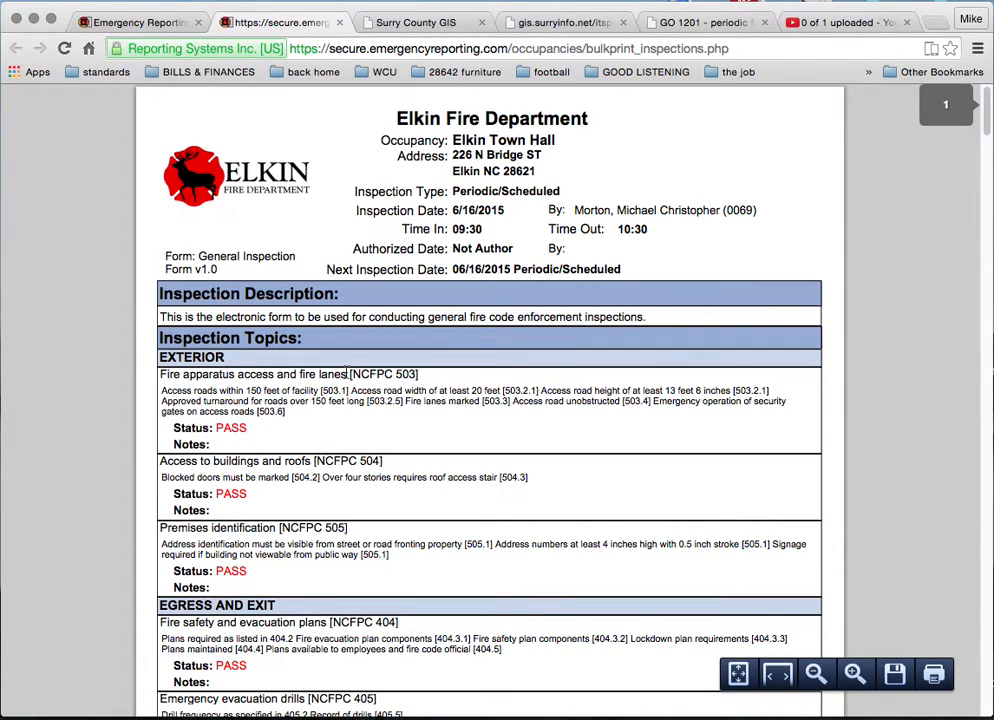
{"action": "scroll", "coordinate": [360, 330], "scroll_direction": "down", "scroll_amount": 1}
{"action": "scroll", "coordinate": [398, 262], "scroll_direction": "down", "scroll_amount": 1}
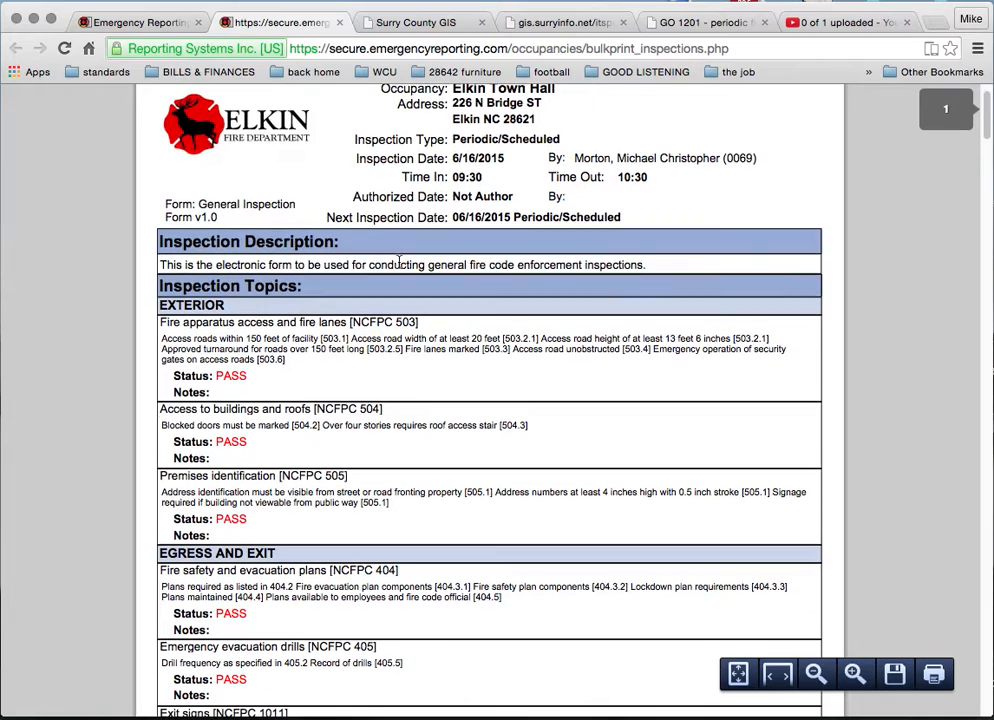
{"action": "scroll", "coordinate": [308, 182], "scroll_direction": "down", "scroll_amount": 2}
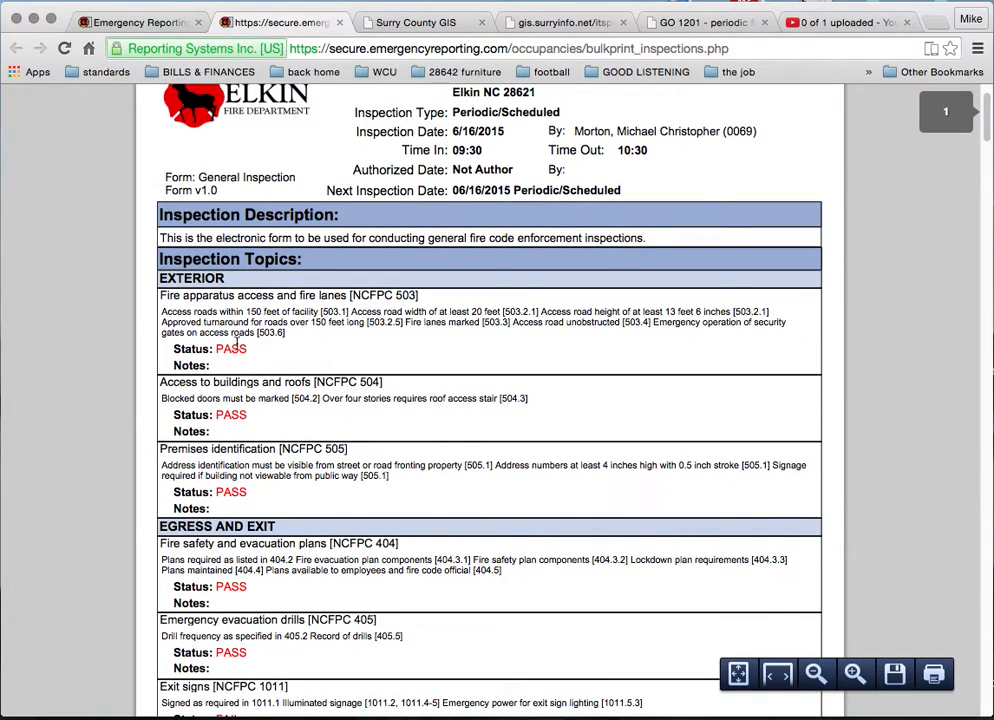
{"action": "scroll", "coordinate": [240, 355], "scroll_direction": "down", "scroll_amount": 3}
{"action": "scroll", "coordinate": [241, 355], "scroll_direction": "down", "scroll_amount": 3}
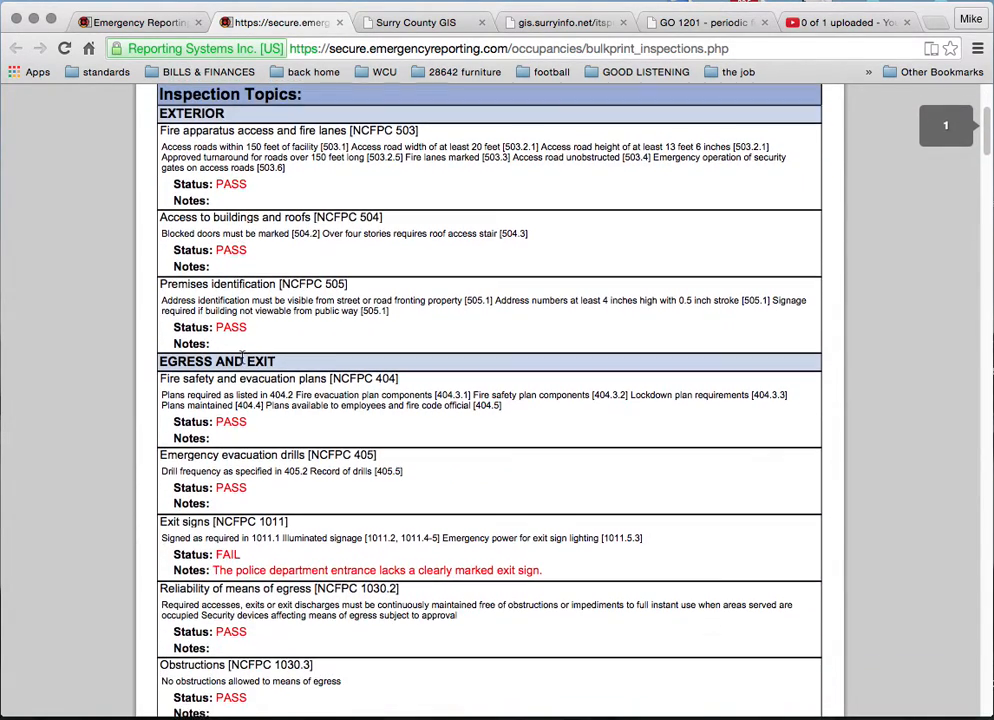
{"action": "scroll", "coordinate": [190, 421], "scroll_direction": "down", "scroll_amount": 5}
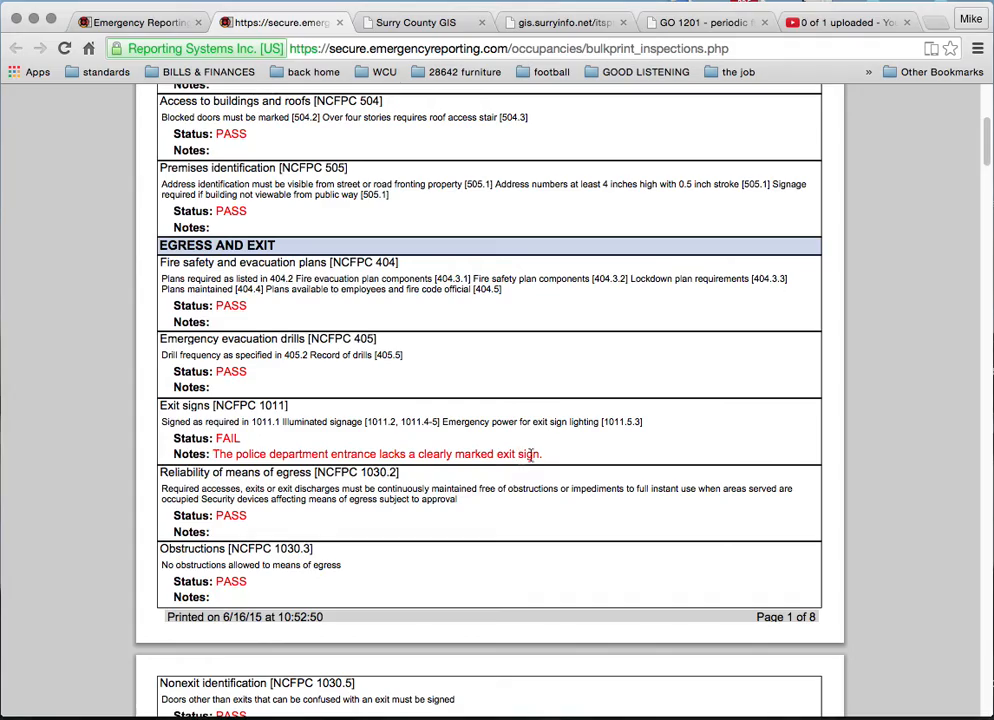
{"action": "scroll", "coordinate": [555, 442], "scroll_direction": "down", "scroll_amount": 10}
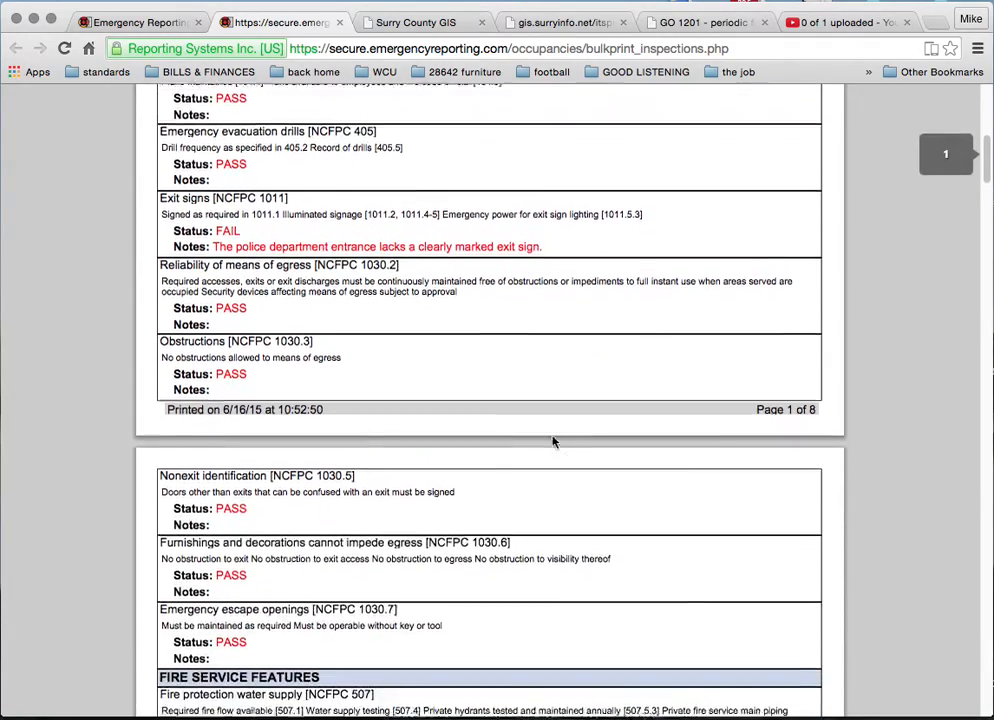
{"action": "scroll", "coordinate": [555, 442], "scroll_direction": "down", "scroll_amount": 19}
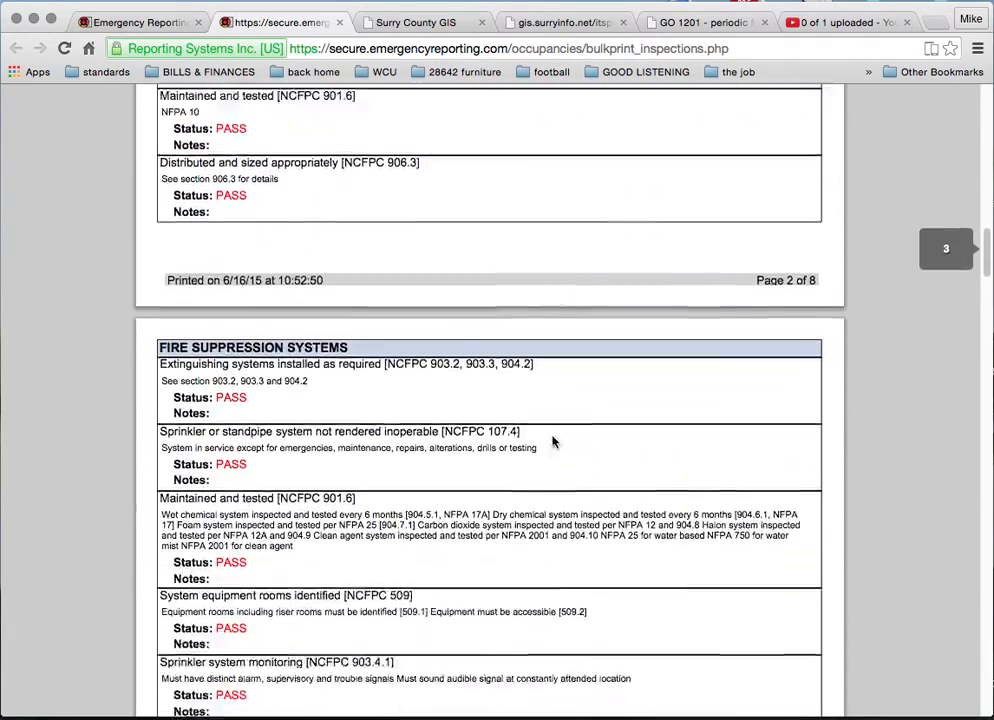
{"action": "scroll", "coordinate": [553, 441], "scroll_direction": "down", "scroll_amount": 7}
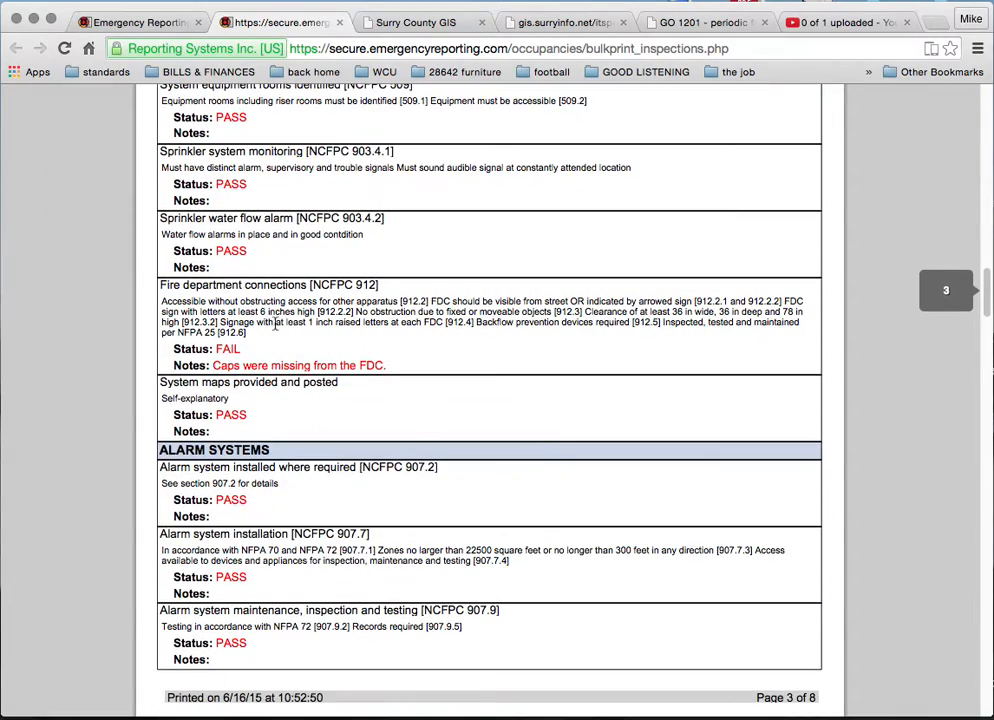
{"action": "scroll", "coordinate": [430, 355], "scroll_direction": "down", "scroll_amount": 2}
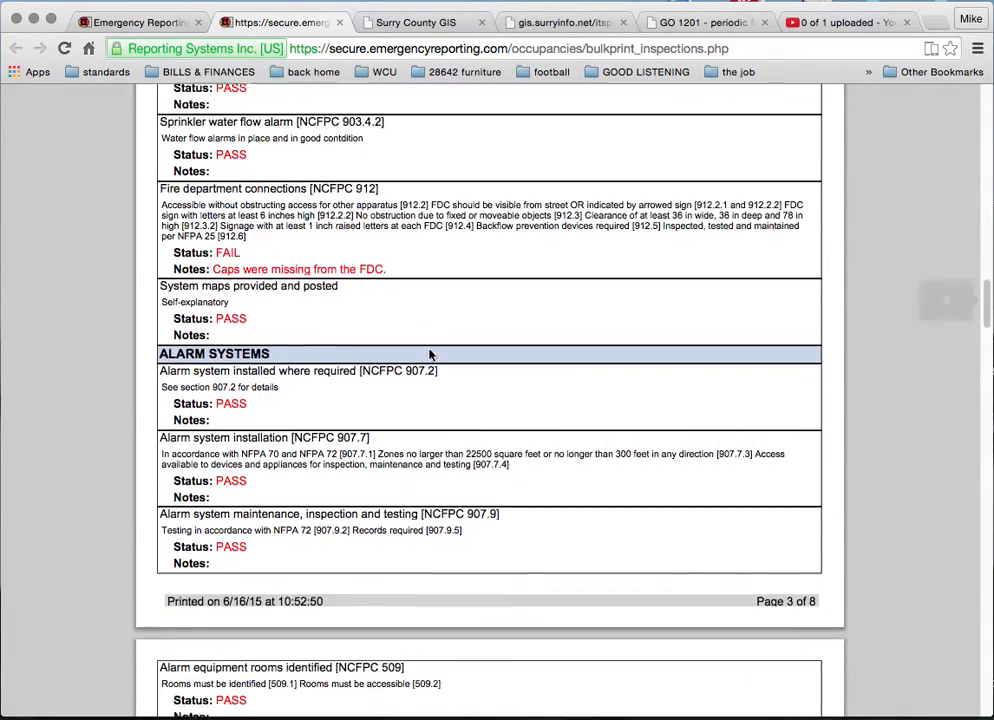
{"action": "scroll", "coordinate": [430, 355], "scroll_direction": "down", "scroll_amount": 20}
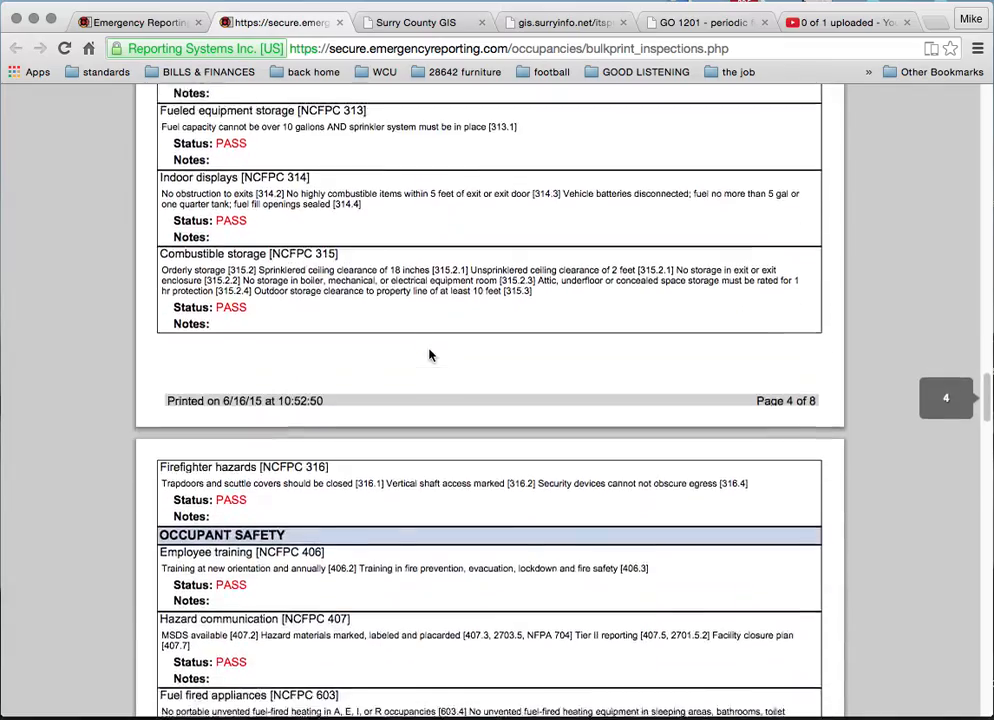
{"action": "scroll", "coordinate": [430, 355], "scroll_direction": "down", "scroll_amount": 20}
{"action": "scroll", "coordinate": [430, 355], "scroll_direction": "down", "scroll_amount": 20}
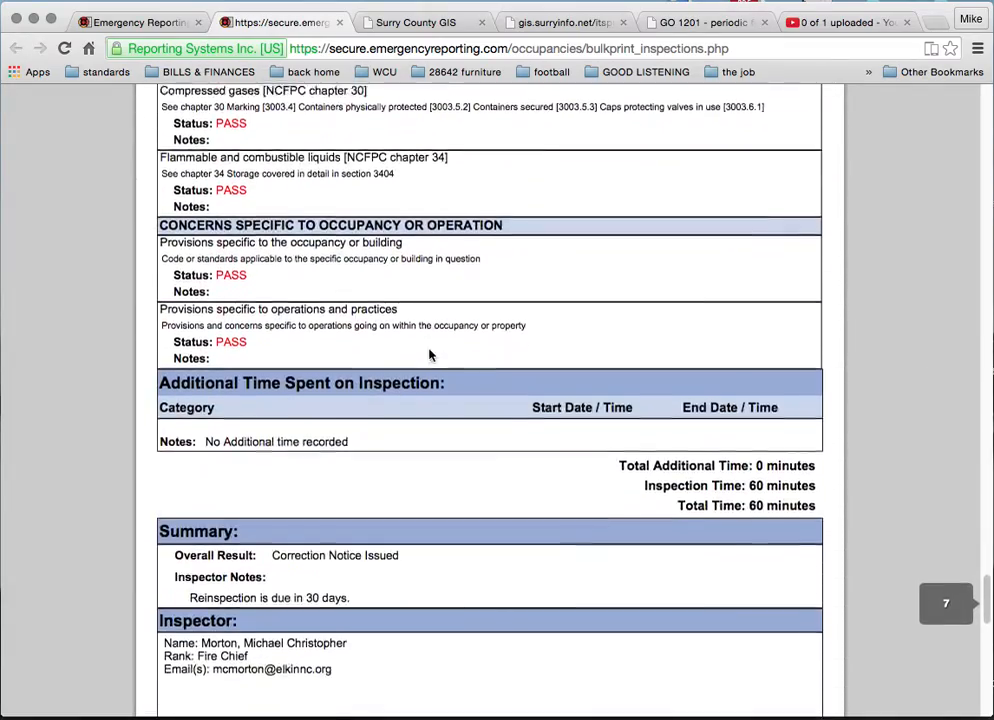
{"action": "scroll", "coordinate": [430, 355], "scroll_direction": "down", "scroll_amount": 3}
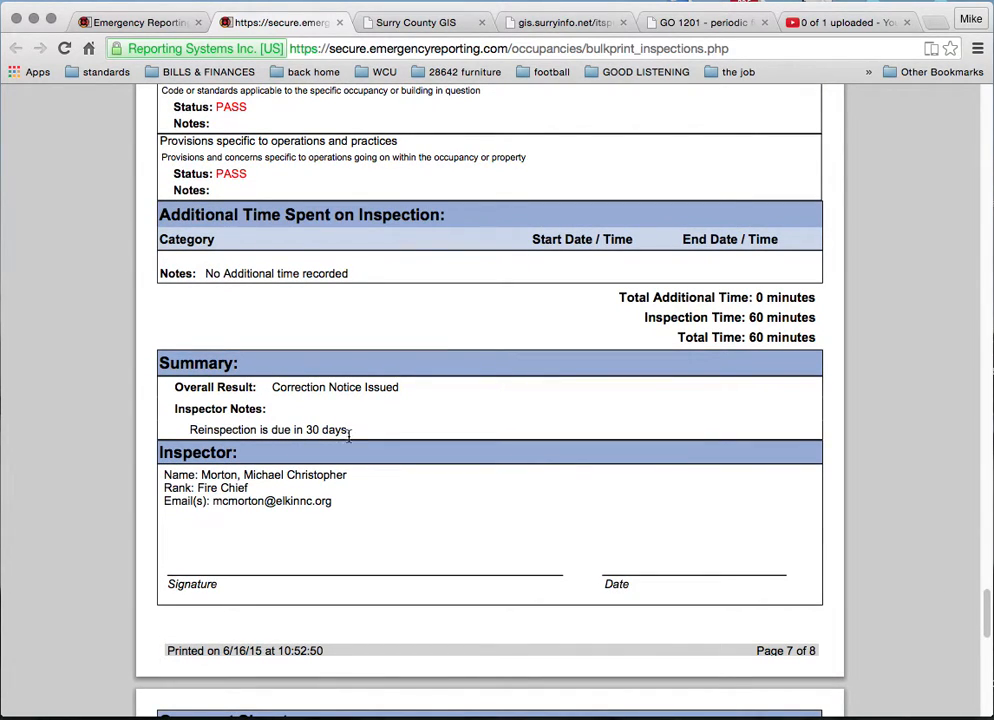
{"action": "scroll", "coordinate": [430, 399], "scroll_direction": "down", "scroll_amount": 3}
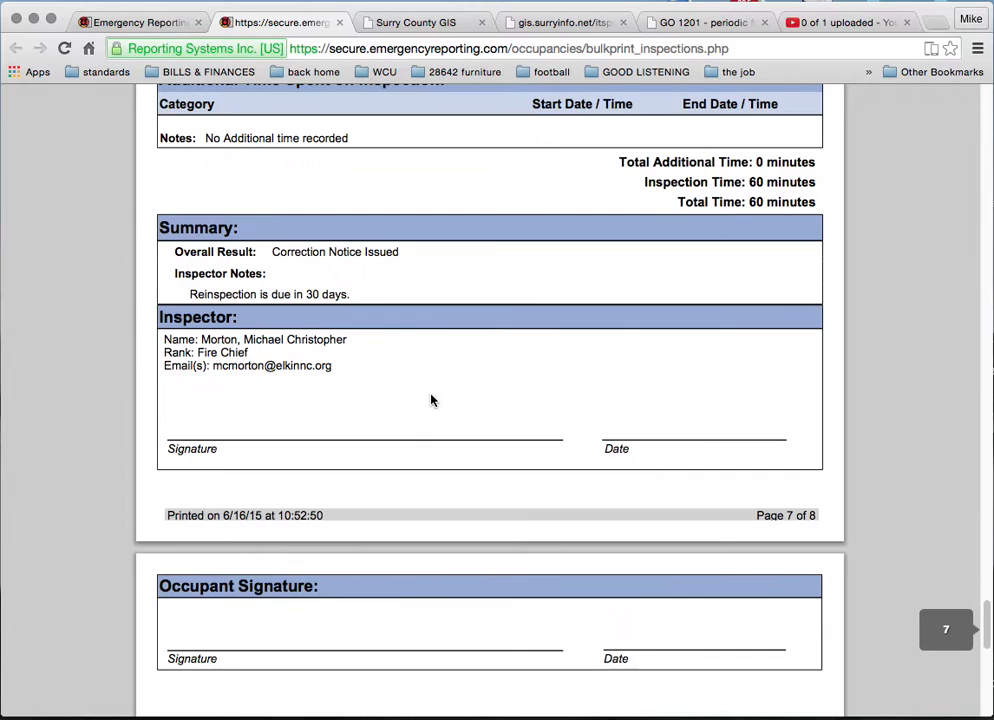
{"action": "scroll", "coordinate": [430, 399], "scroll_direction": "up", "scroll_amount": 3}
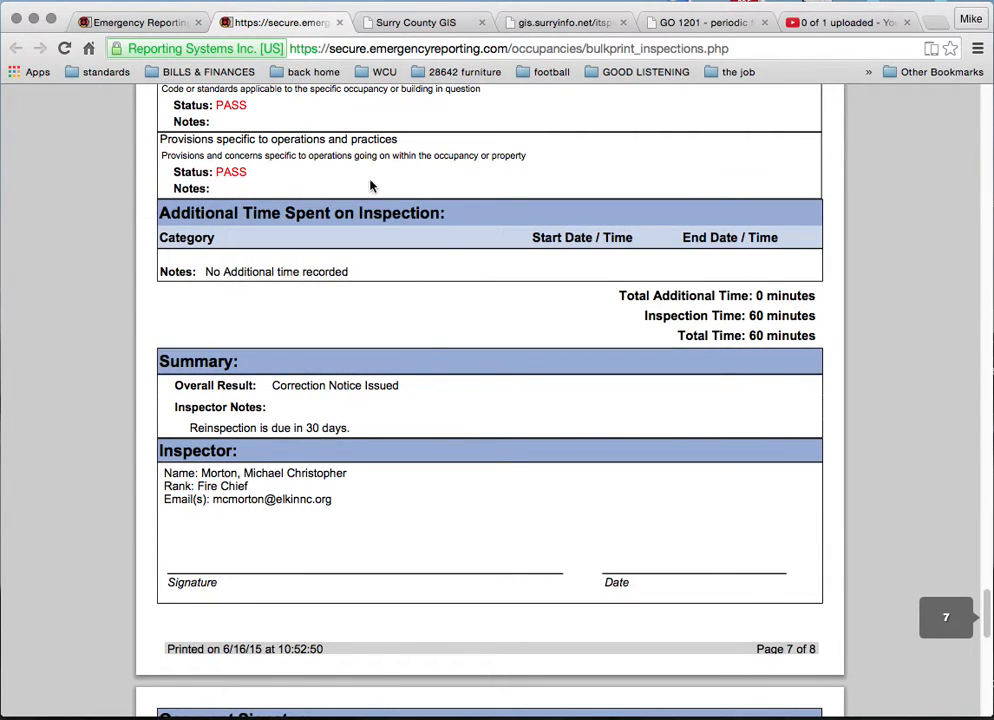
{"action": "left_click", "coordinate": [340, 23]}
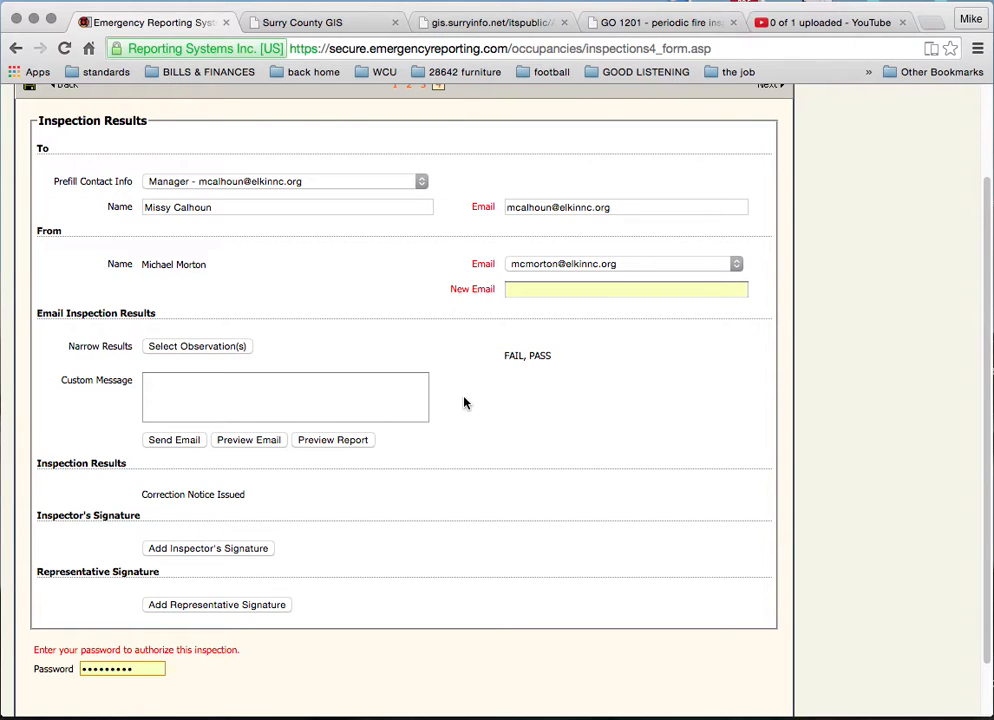
{"action": "scroll", "coordinate": [452, 410], "scroll_direction": "down", "scroll_amount": 1}
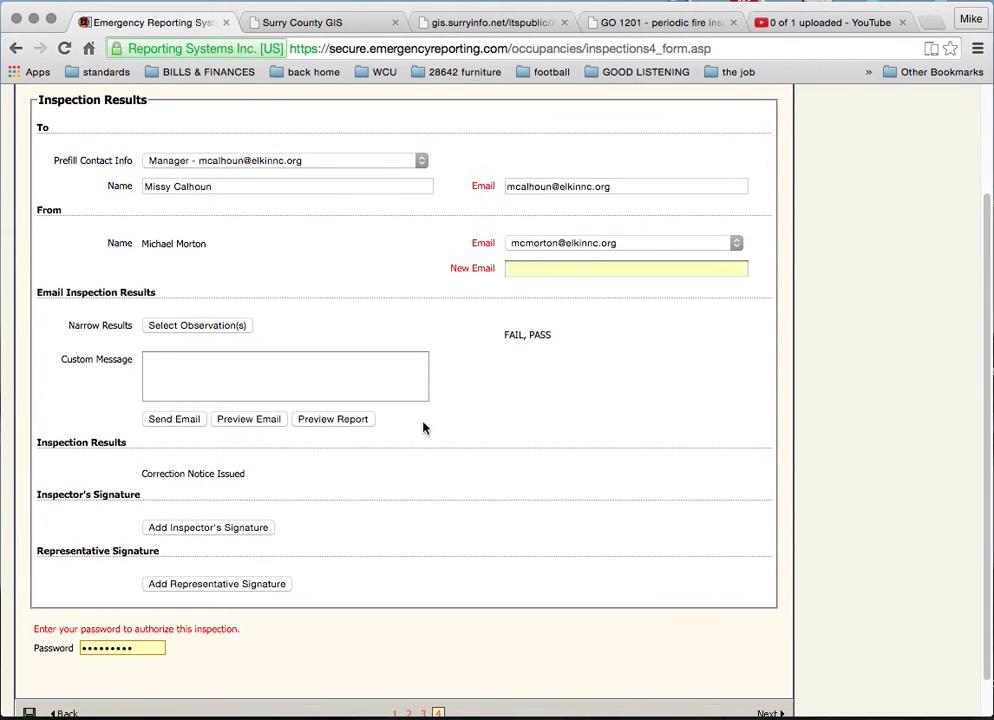
Submit the inspection for authorization using the password already filled in on the form.
{"action": "scroll", "coordinate": [340, 487], "scroll_direction": "down", "scroll_amount": 2}
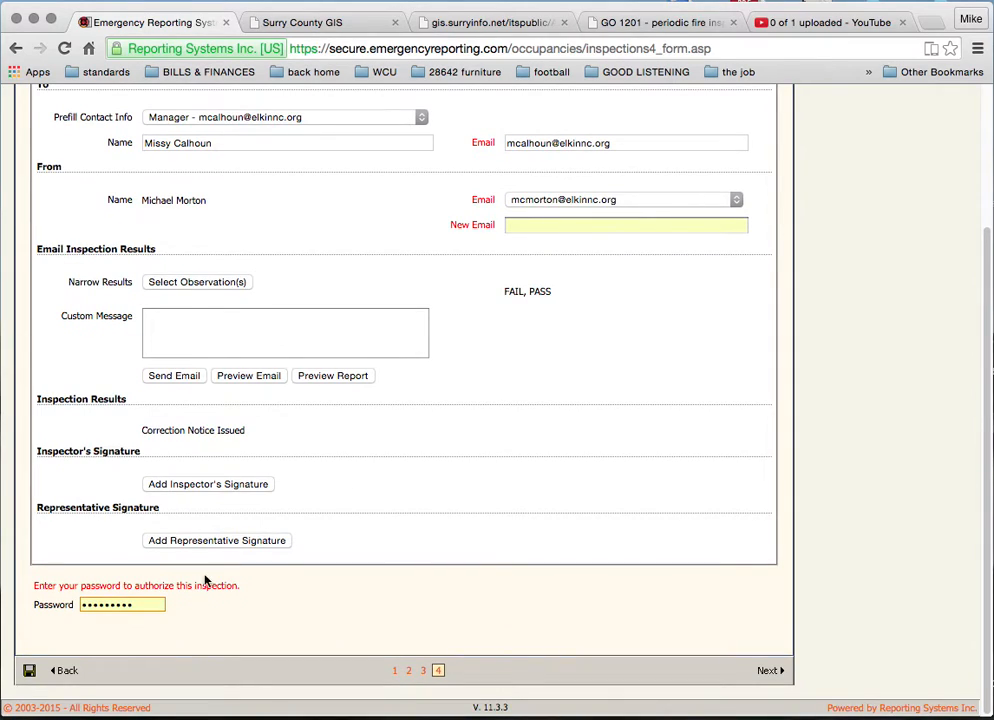
{"action": "left_click_drag", "start_coordinate": [141, 604], "coordinate": [82, 604]}
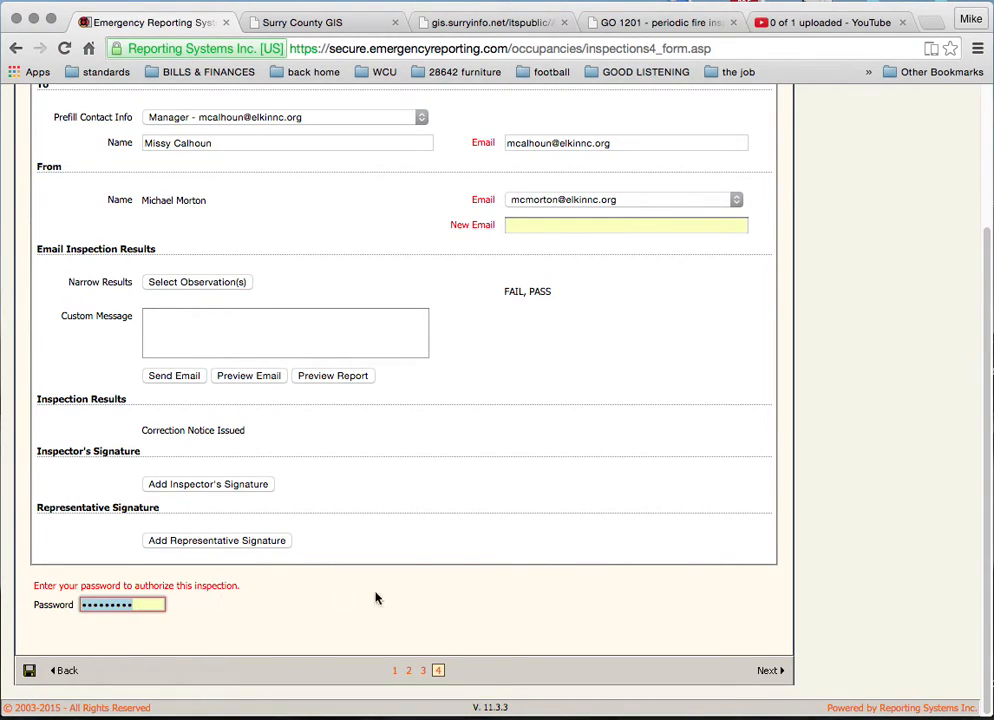
{"action": "left_click", "coordinate": [773, 671]}
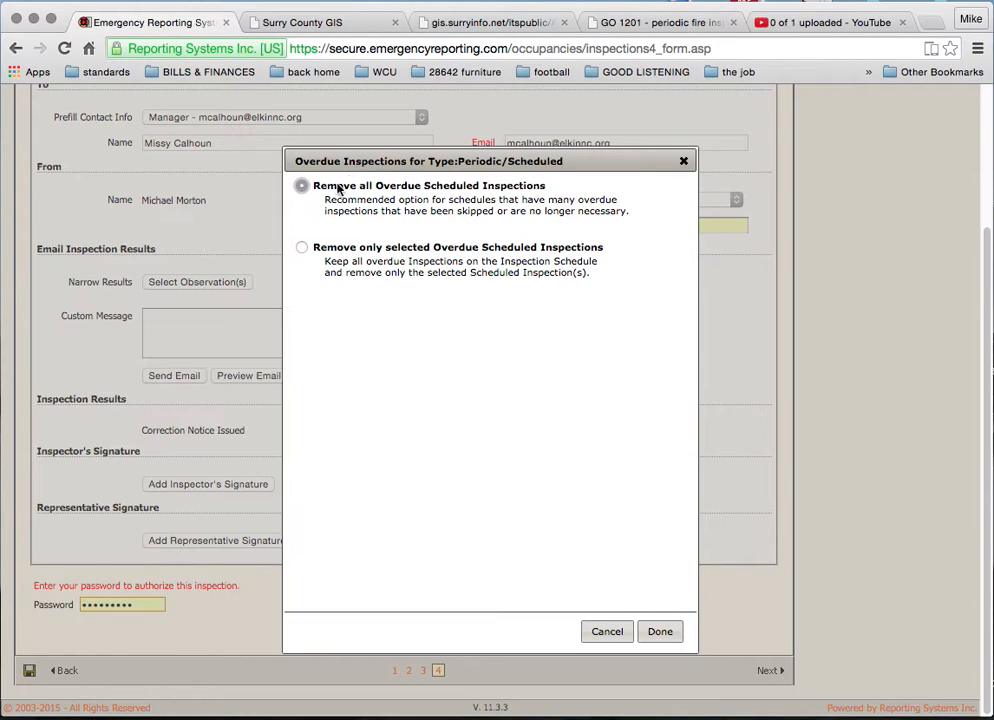
Remove only the selected overdue Periodic/Scheduled inspection dated 2015-06-16 and finish the authorization.
{"action": "left_click", "coordinate": [302, 248]}
{"action": "left_click", "coordinate": [388, 331]}
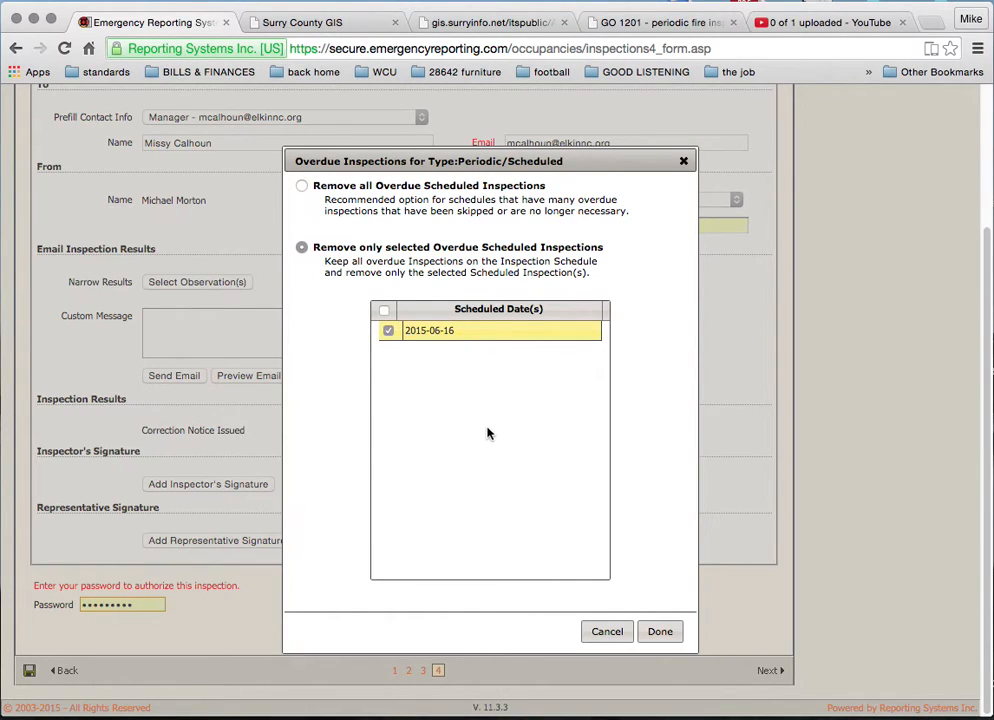
{"action": "left_click", "coordinate": [659, 632]}
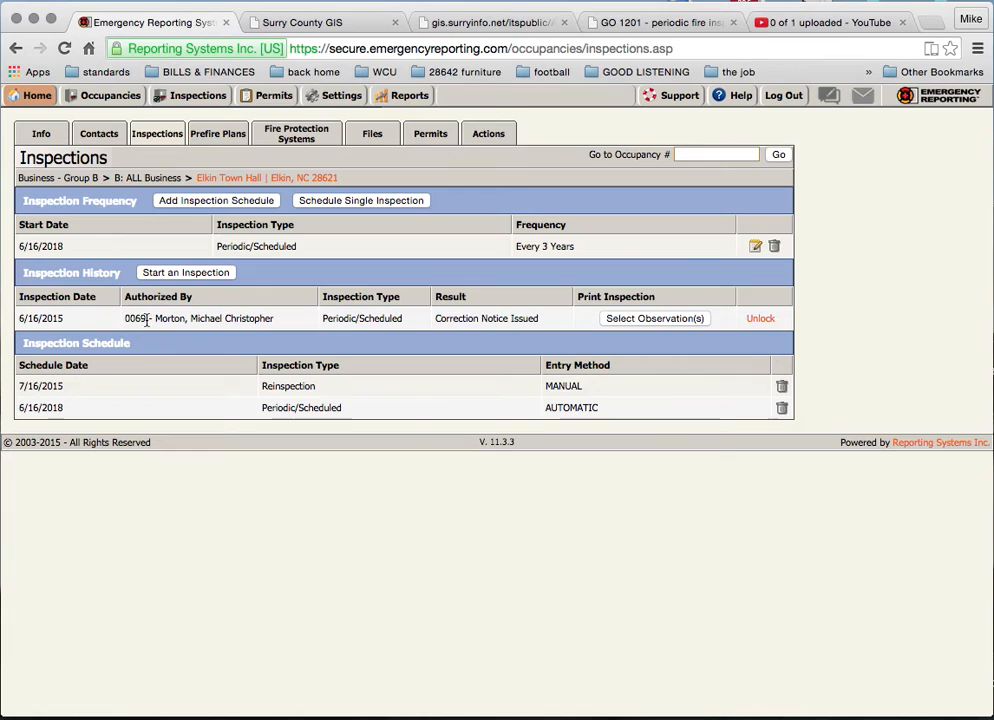
Generate the printable report for the 6/16/2015 inspection with ALL RESULTS as the included observations.
{"action": "left_click", "coordinate": [633, 320]}
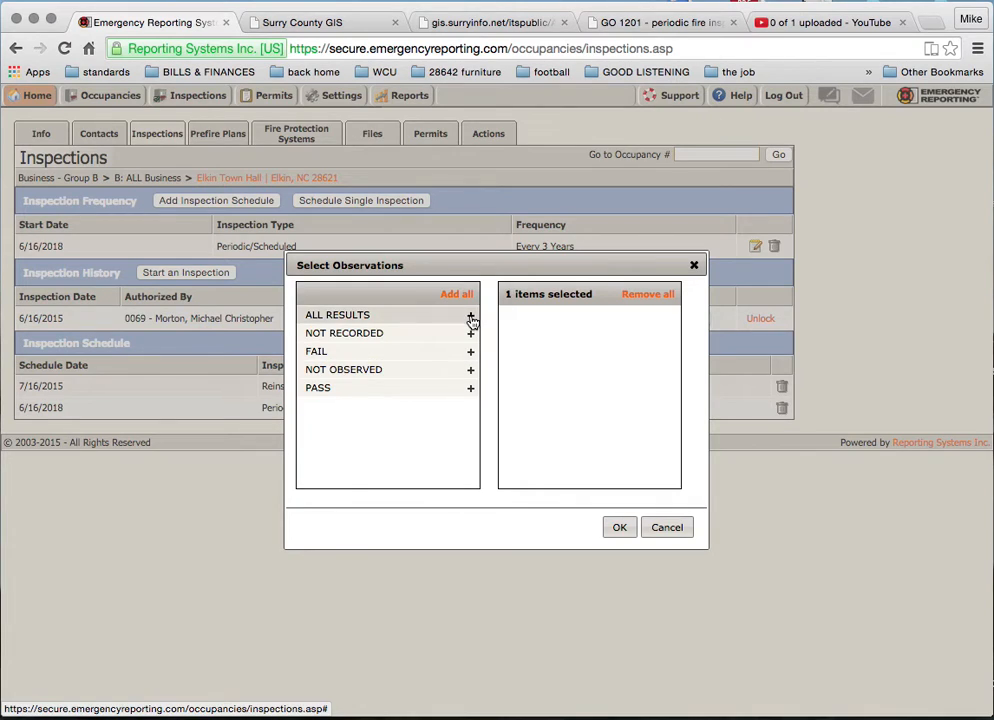
{"action": "left_click", "coordinate": [470, 317]}
{"action": "left_click", "coordinate": [621, 527]}
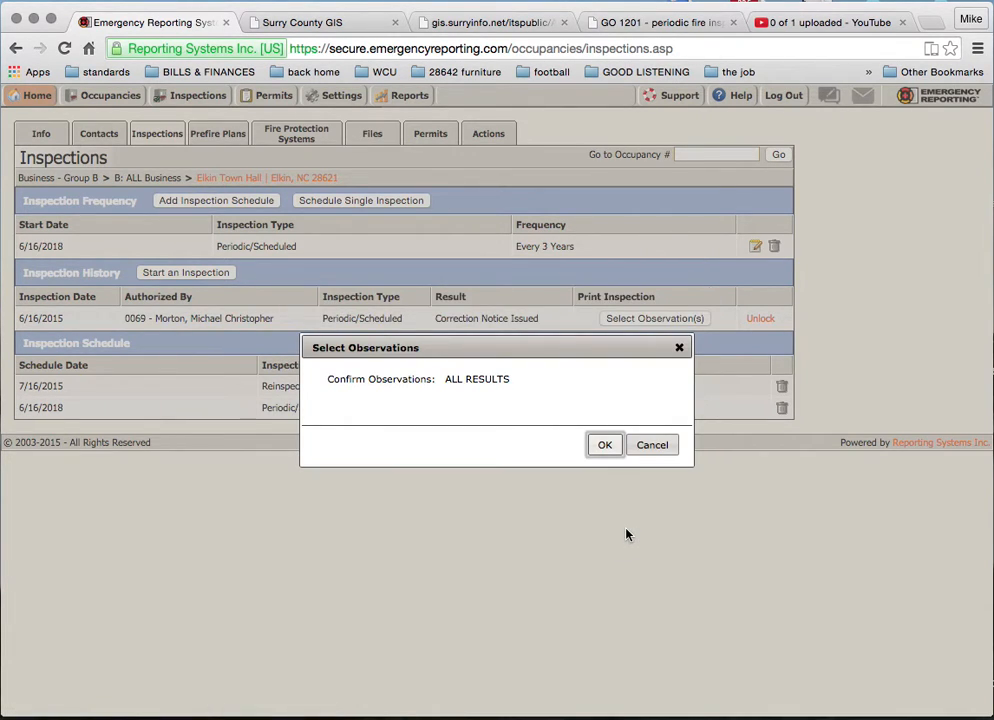
{"action": "left_click", "coordinate": [605, 447]}
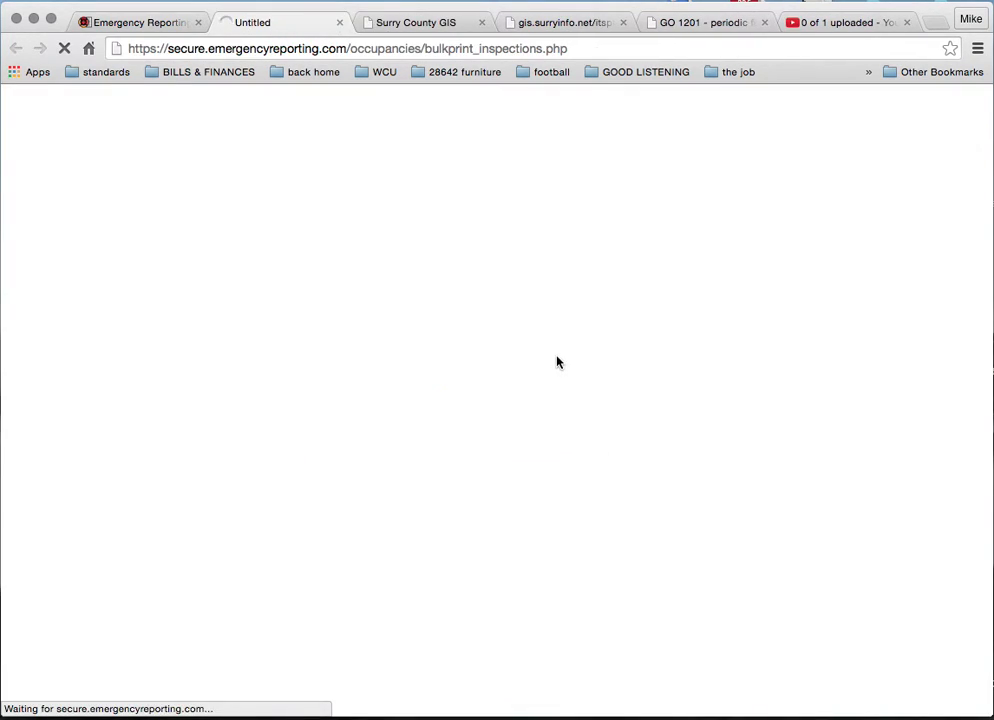
Examine the printable report's header details and inspection topic statuses, and close the report.
{"action": "scroll", "coordinate": [557, 362], "scroll_direction": "down", "scroll_amount": 5}
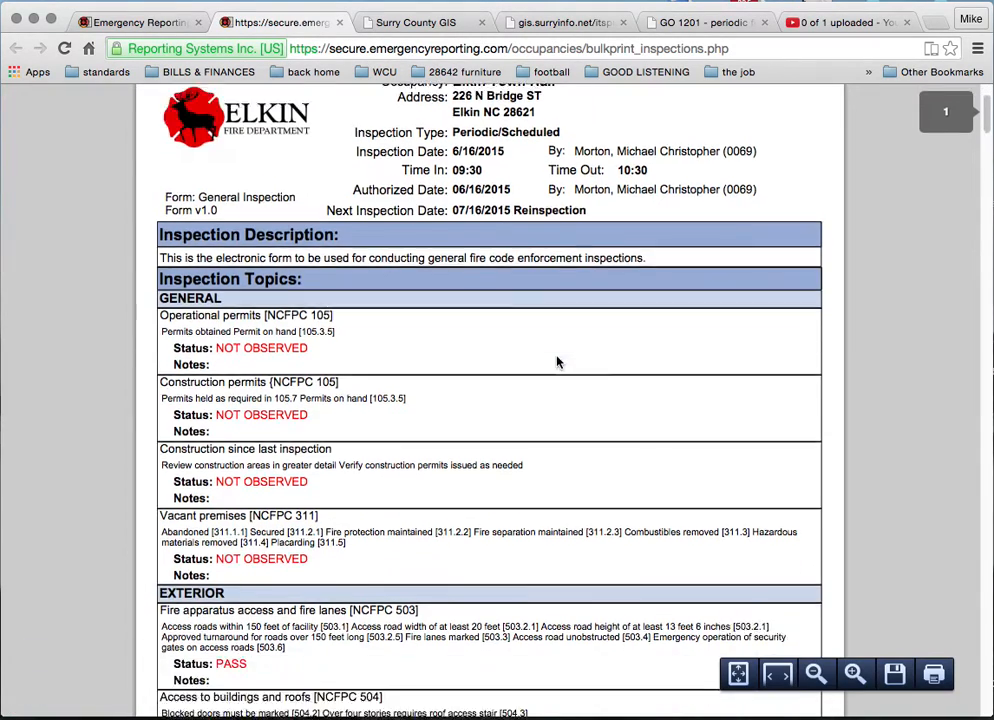
{"action": "scroll", "coordinate": [559, 361], "scroll_direction": "down", "scroll_amount": 3}
{"action": "scroll", "coordinate": [559, 361], "scroll_direction": "up", "scroll_amount": 10}
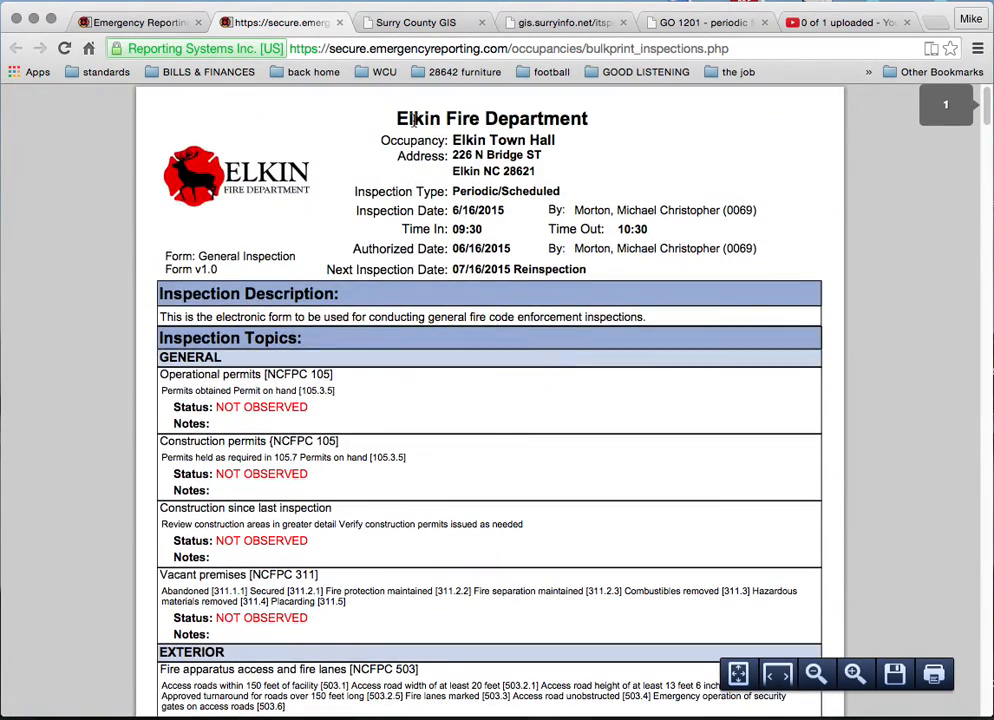
{"action": "left_click", "coordinate": [340, 22]}
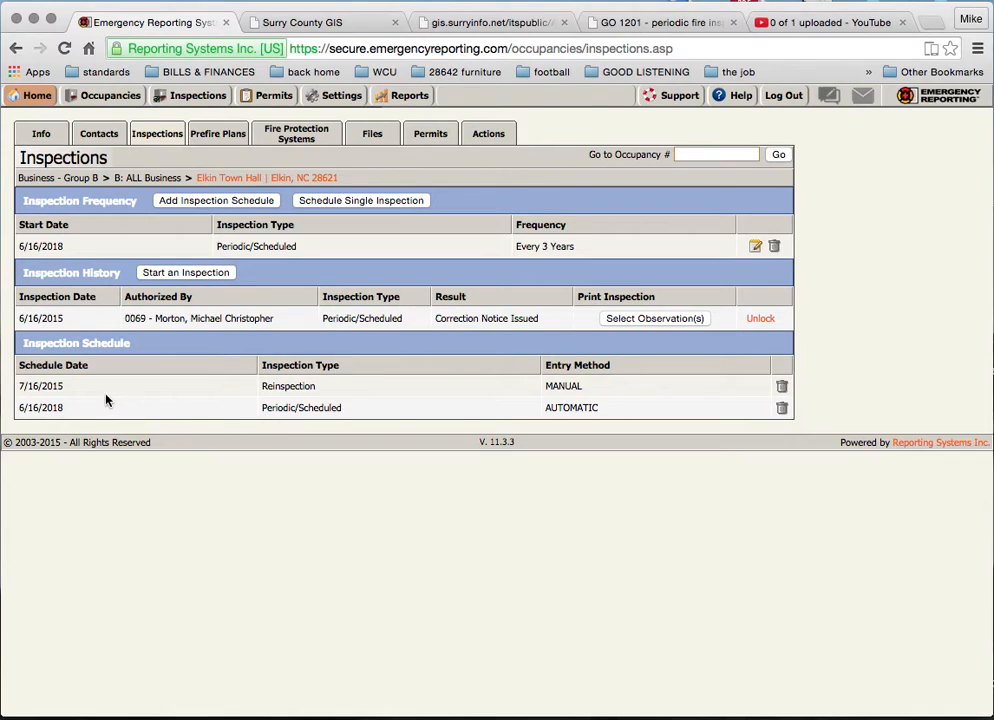